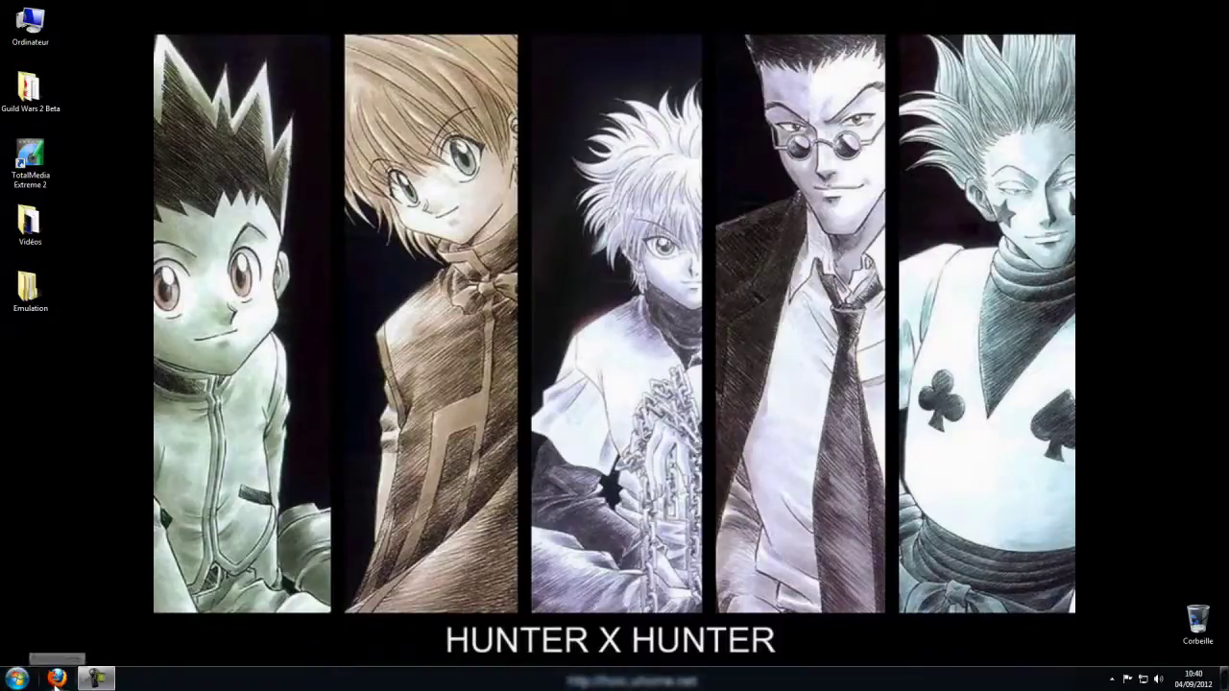
Open Firefox, search the web for dolphin and open the Dolphin GameCube and Wii emulator website.
click(54, 678)
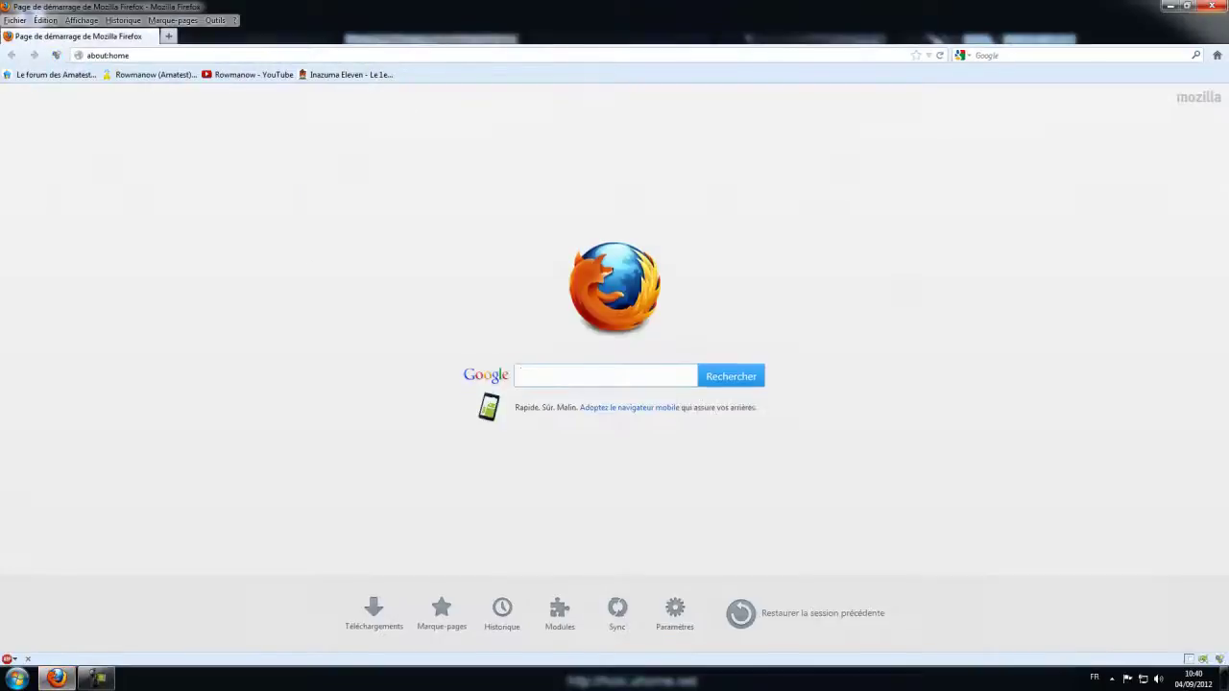
click(1110, 52)
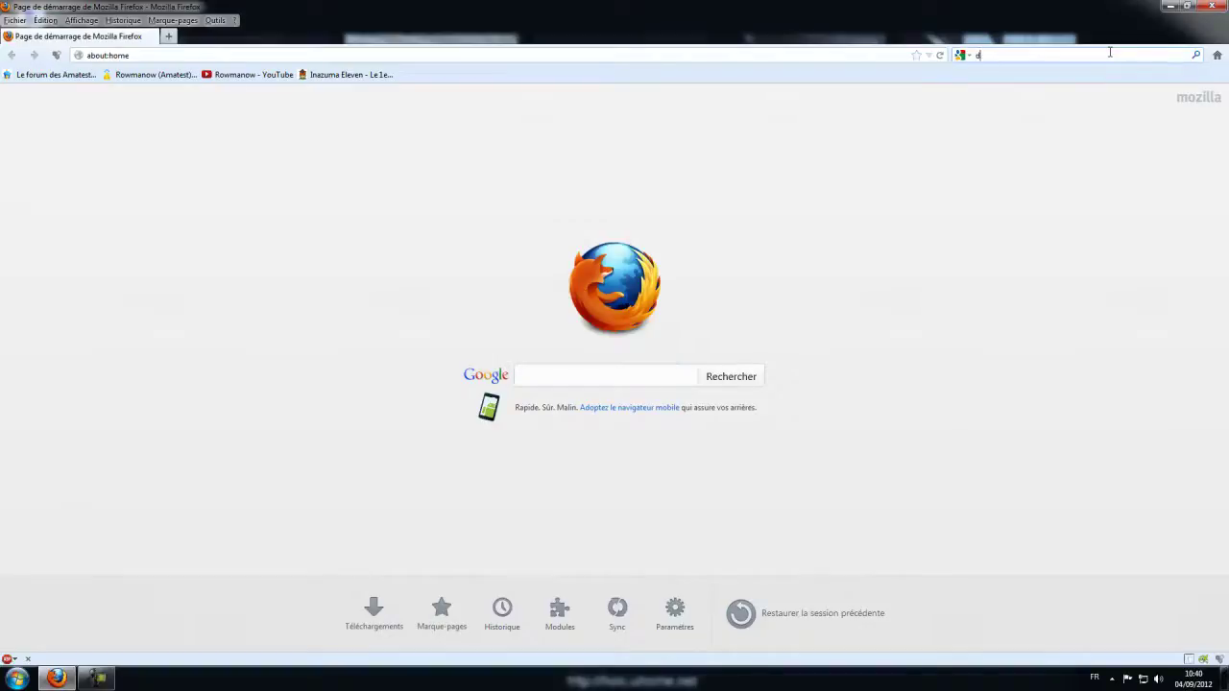
text(dolphin)
key(Return)
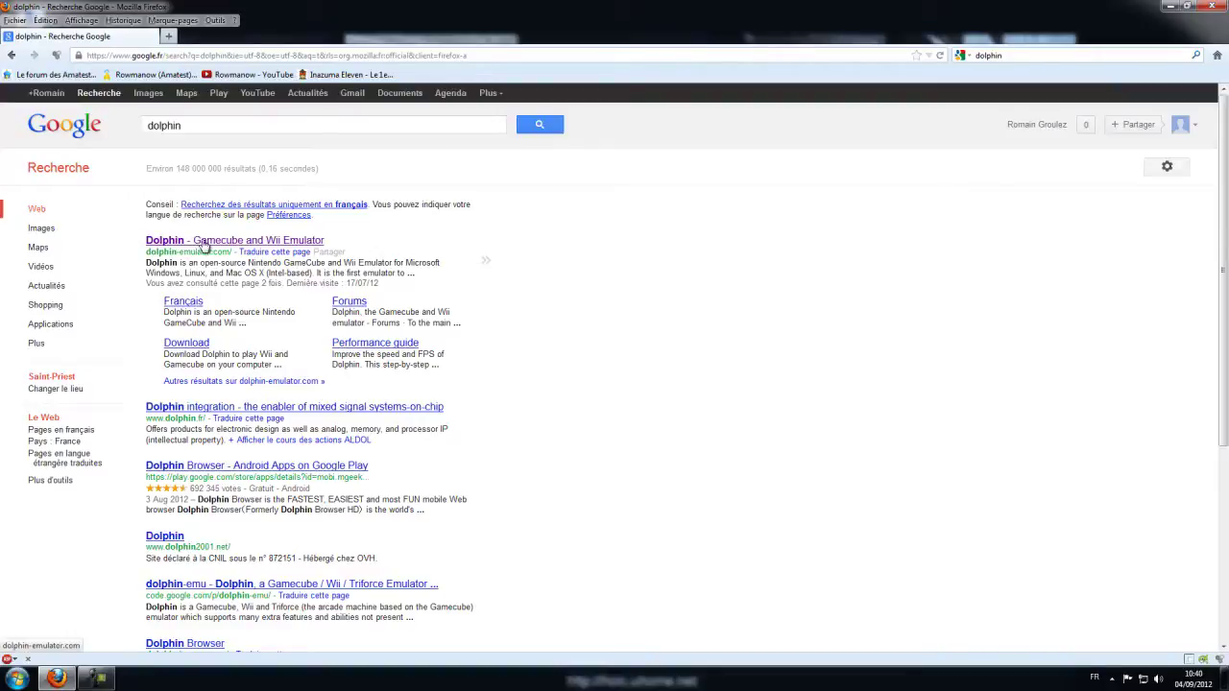
click(206, 246)
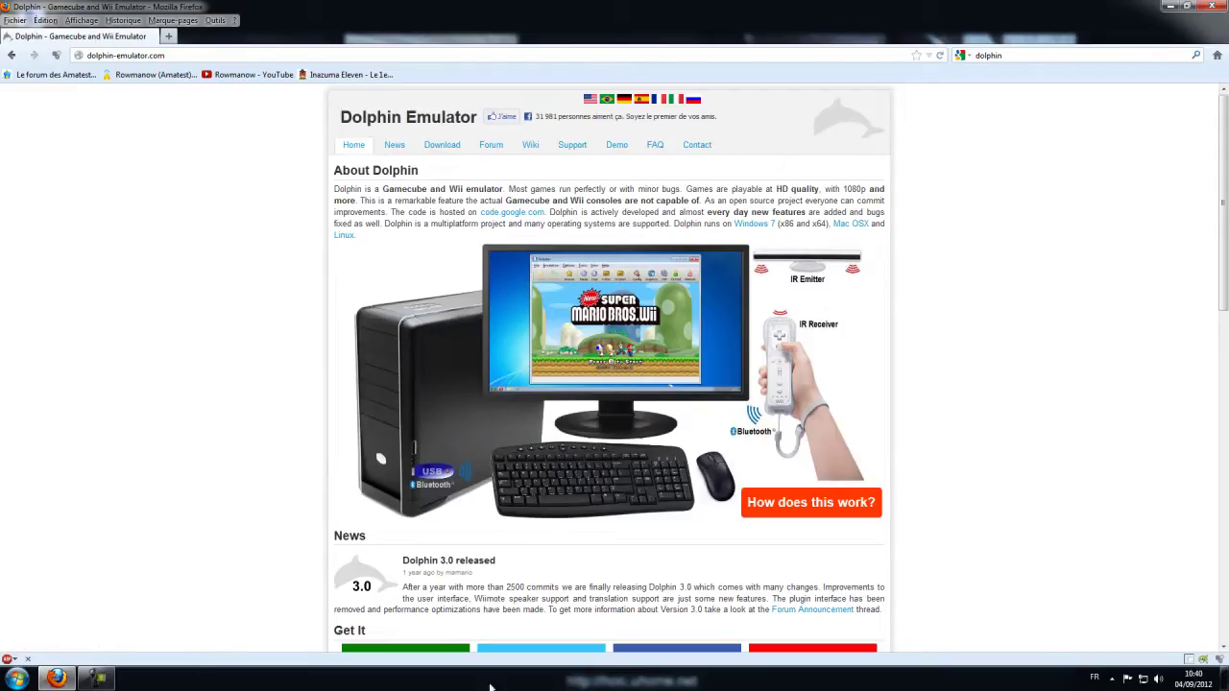
Download the 64-bit Windows build of Dolphin 3.0-765 from the download page and open the archive with WinRAR.
click(443, 149)
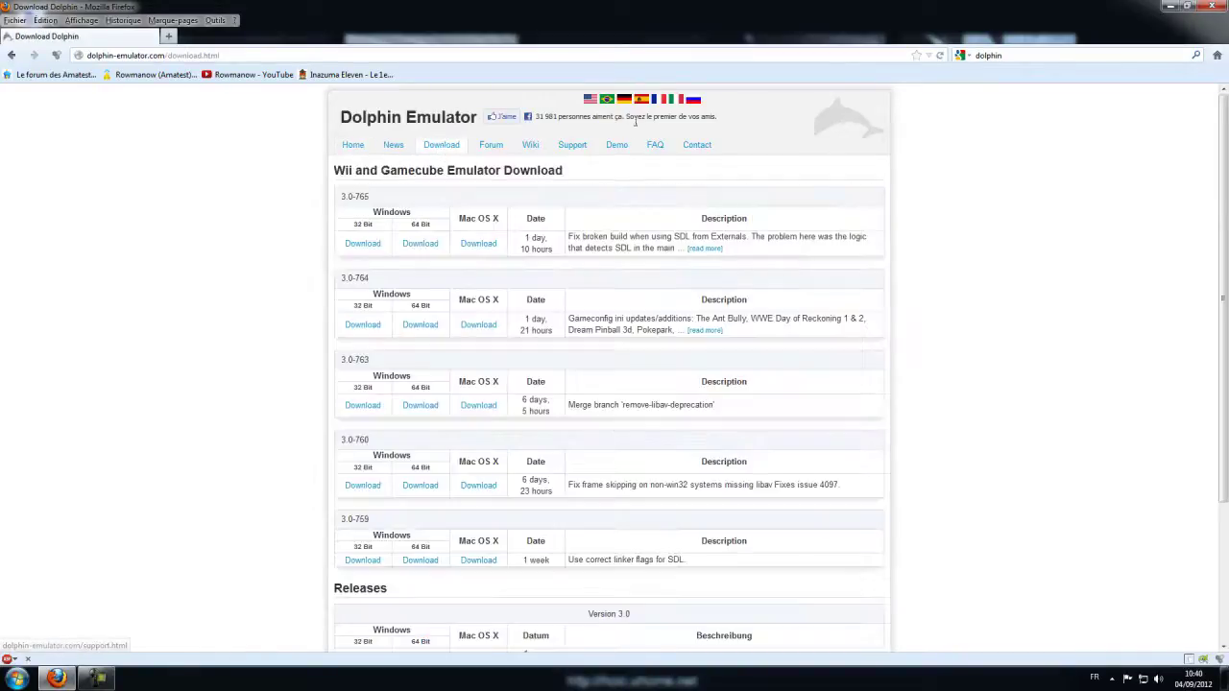
click(662, 104)
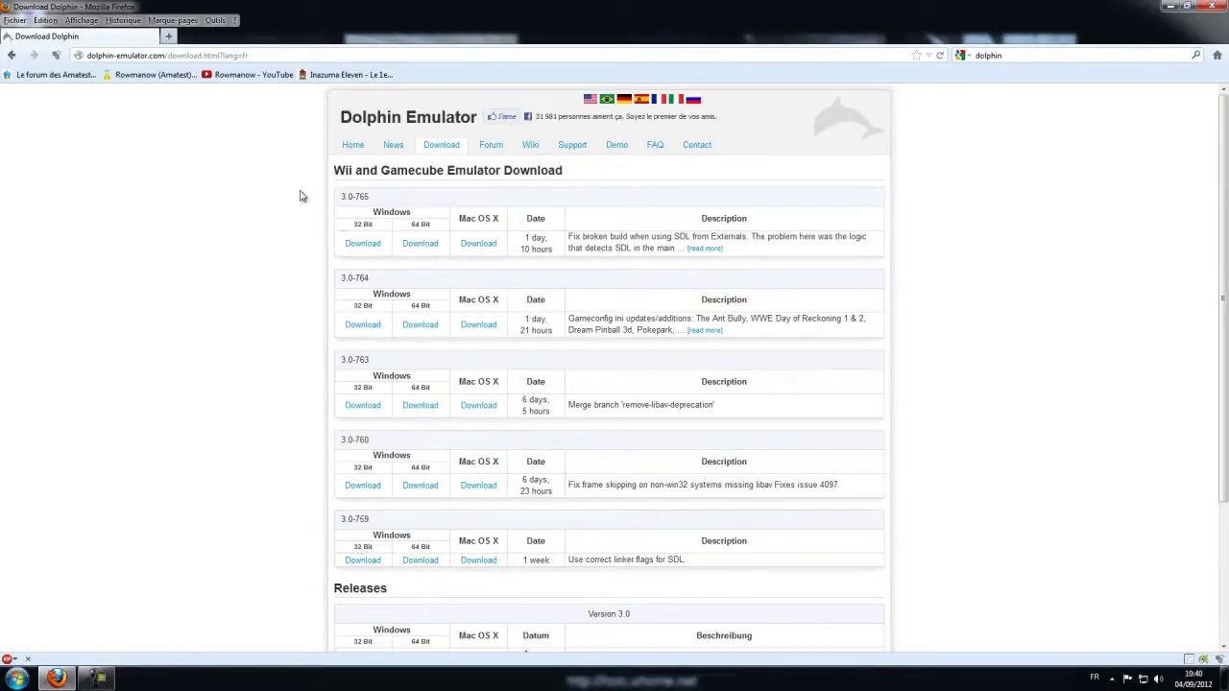
click(409, 244)
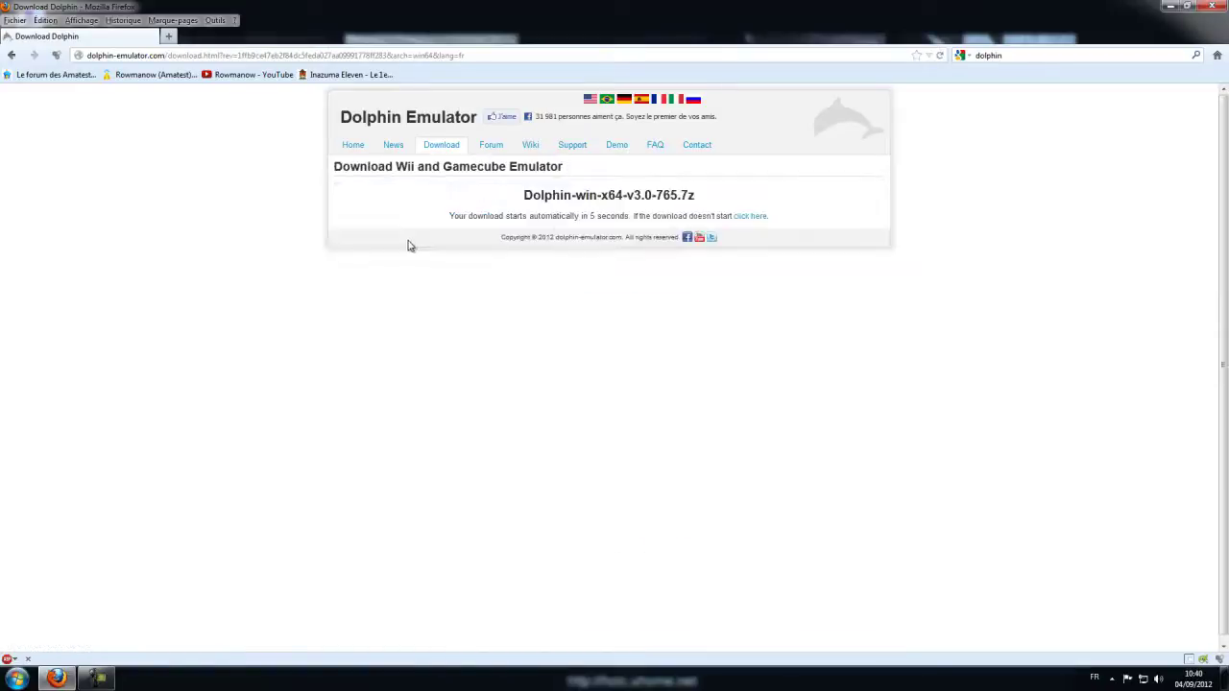
click(750, 216)
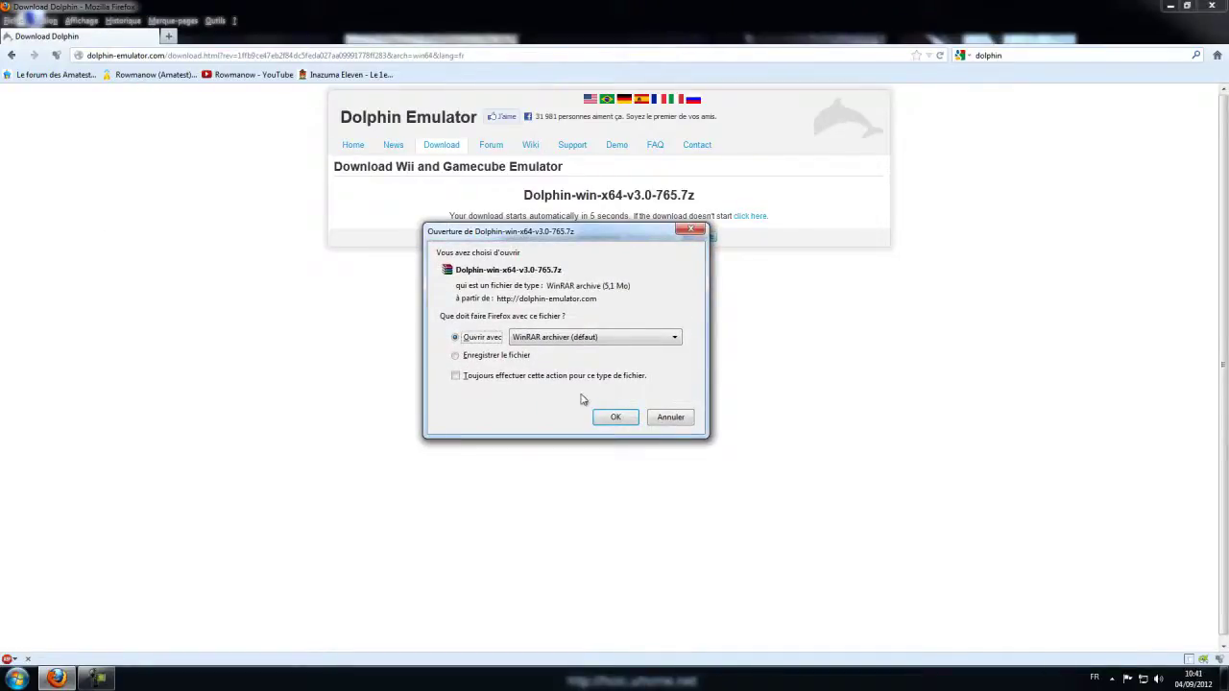
click(605, 423)
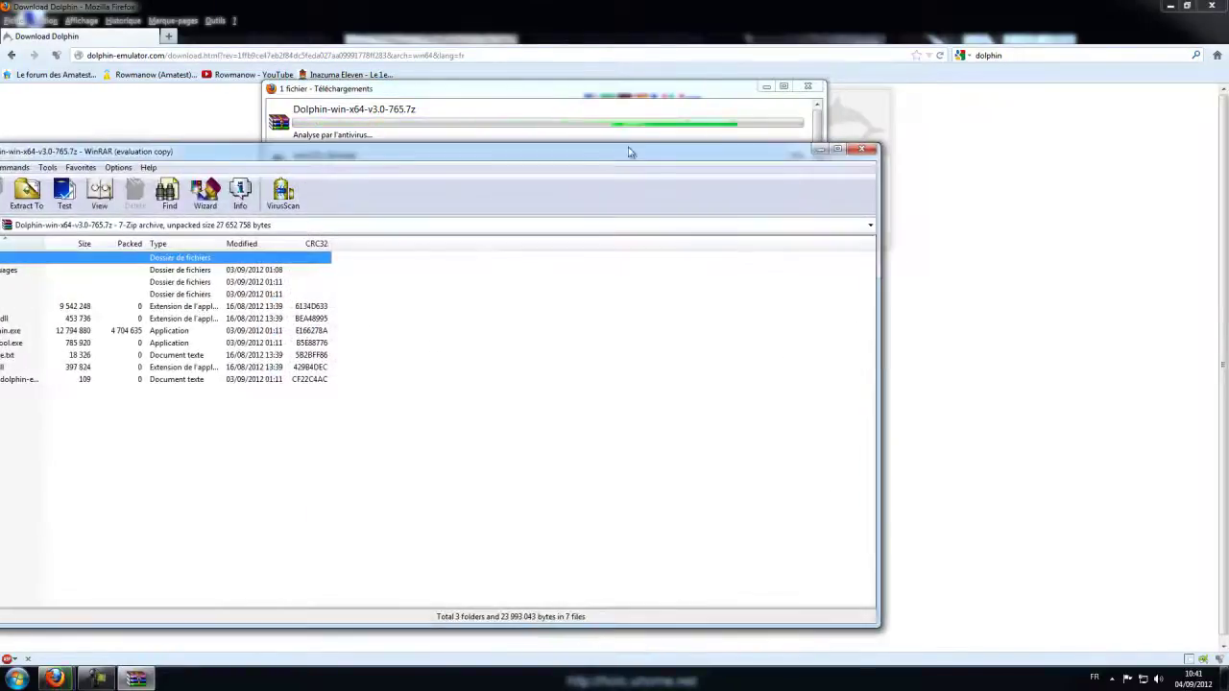
Narrow and reposition the WinRAR archive window, and minimize the browser to reveal the desktop.
drag(537, 159, 842, 116)
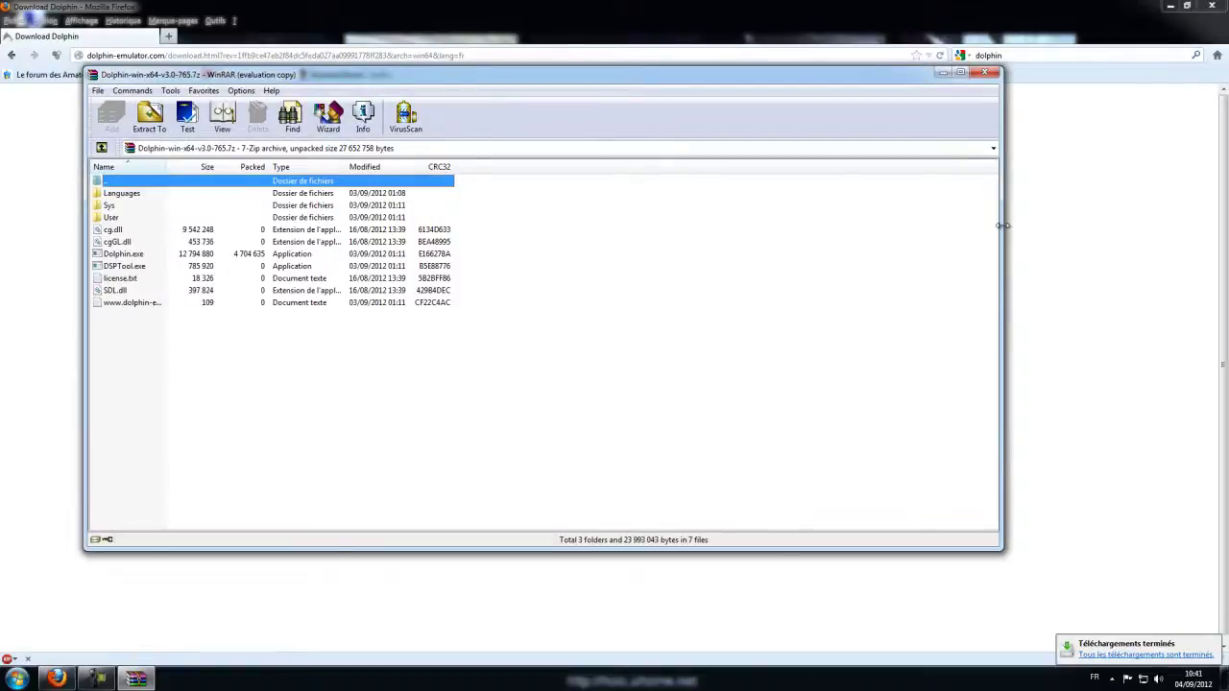
drag(1001, 230, 544, 231)
drag(367, 83, 648, 131)
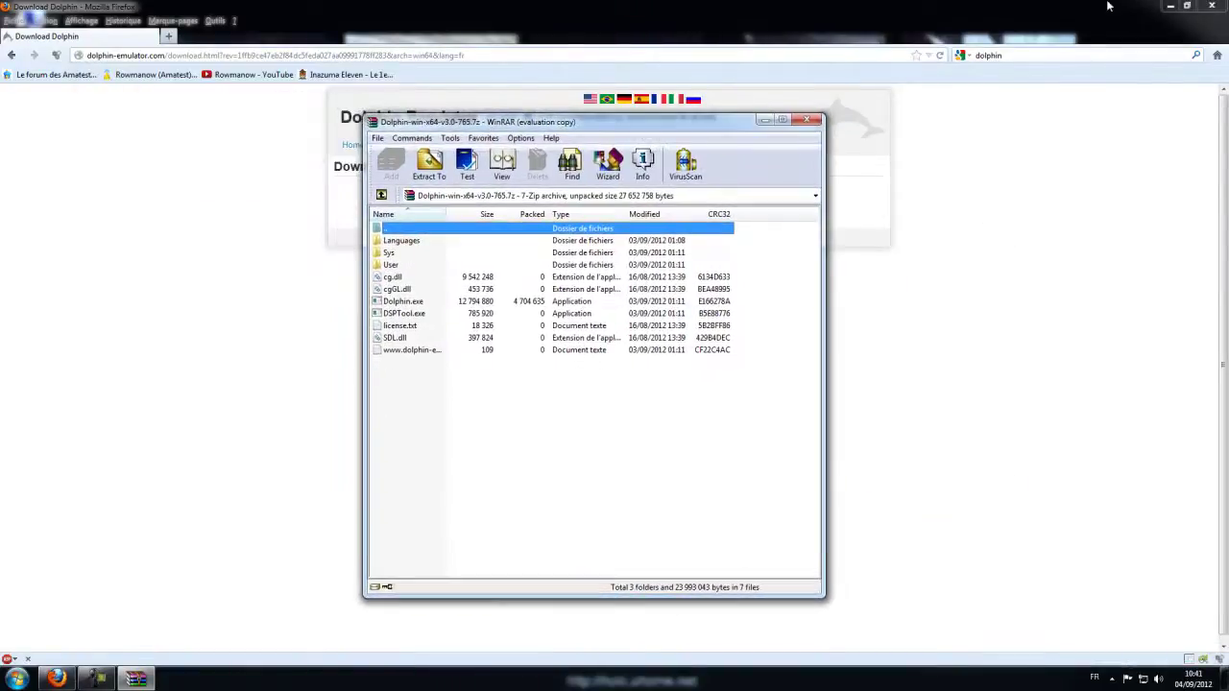
click(1171, 6)
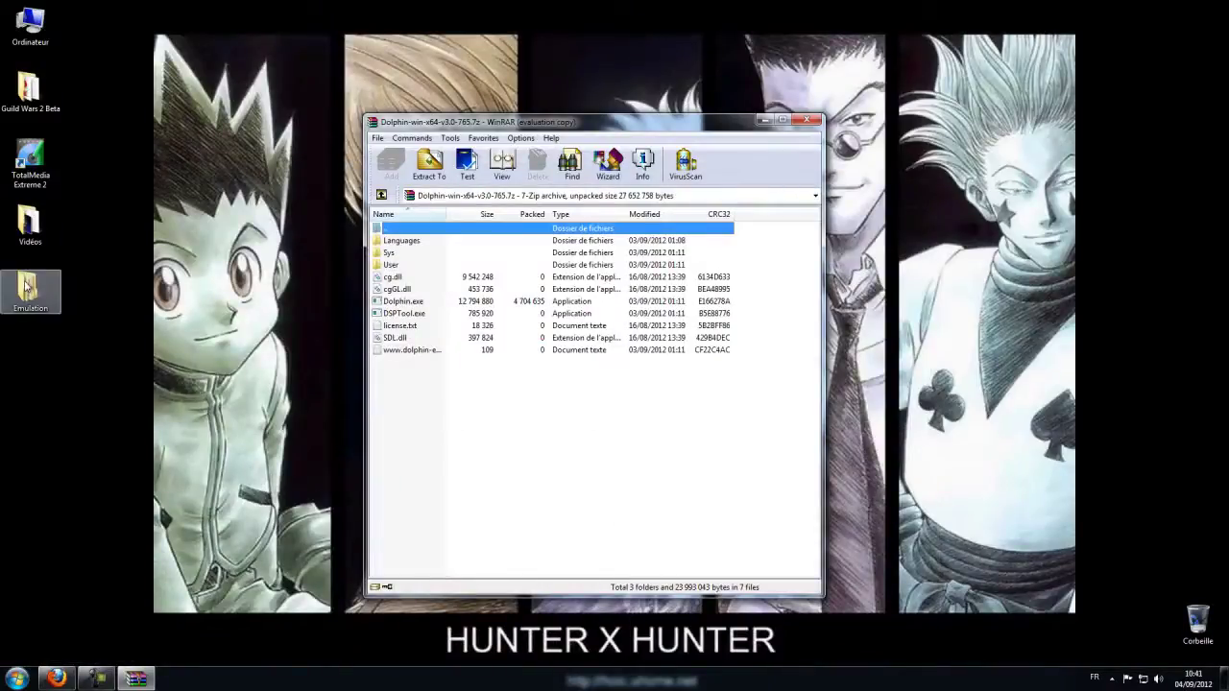
Open the Wii folder inside the desktop's Emulation folder and arrange it side by side with the archive window.
double_click(26, 293)
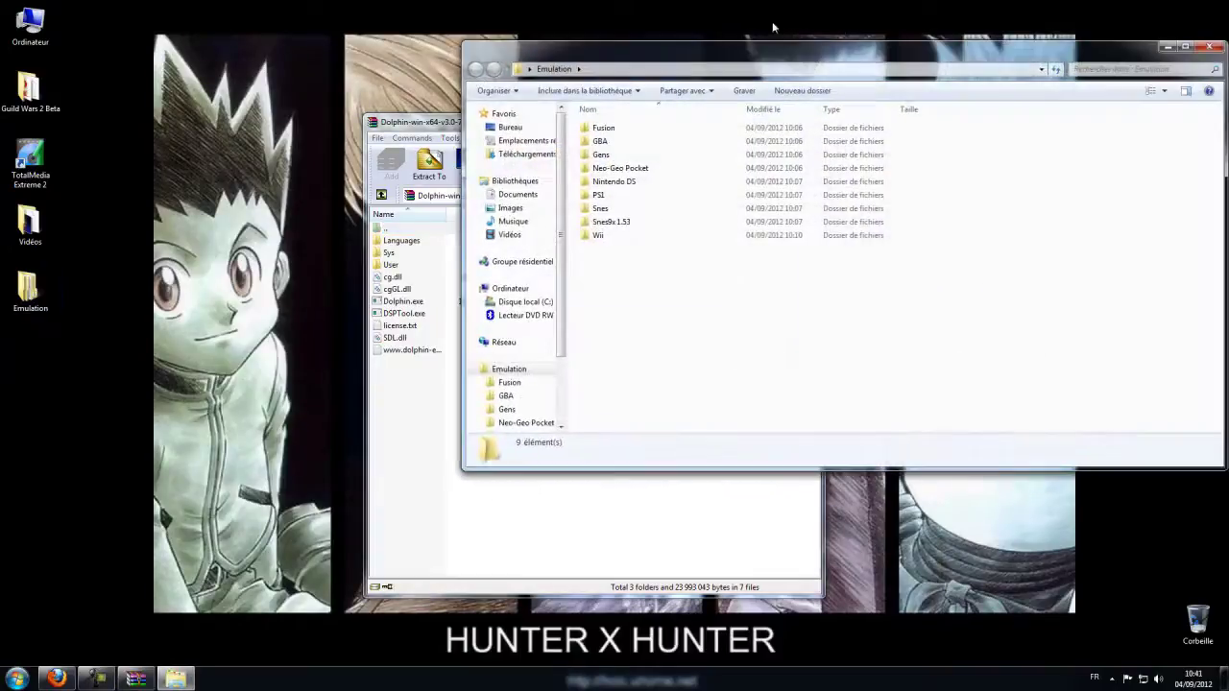
double_click(659, 244)
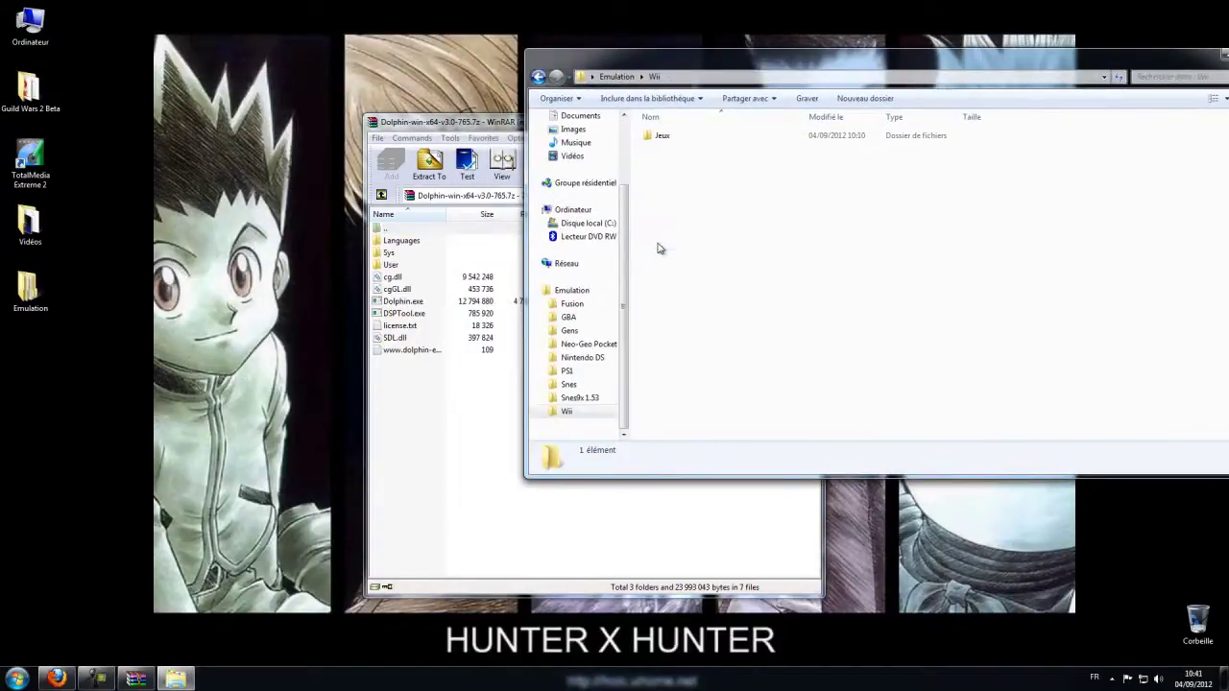
drag(677, 63, 829, 48)
drag(460, 122, 120, 47)
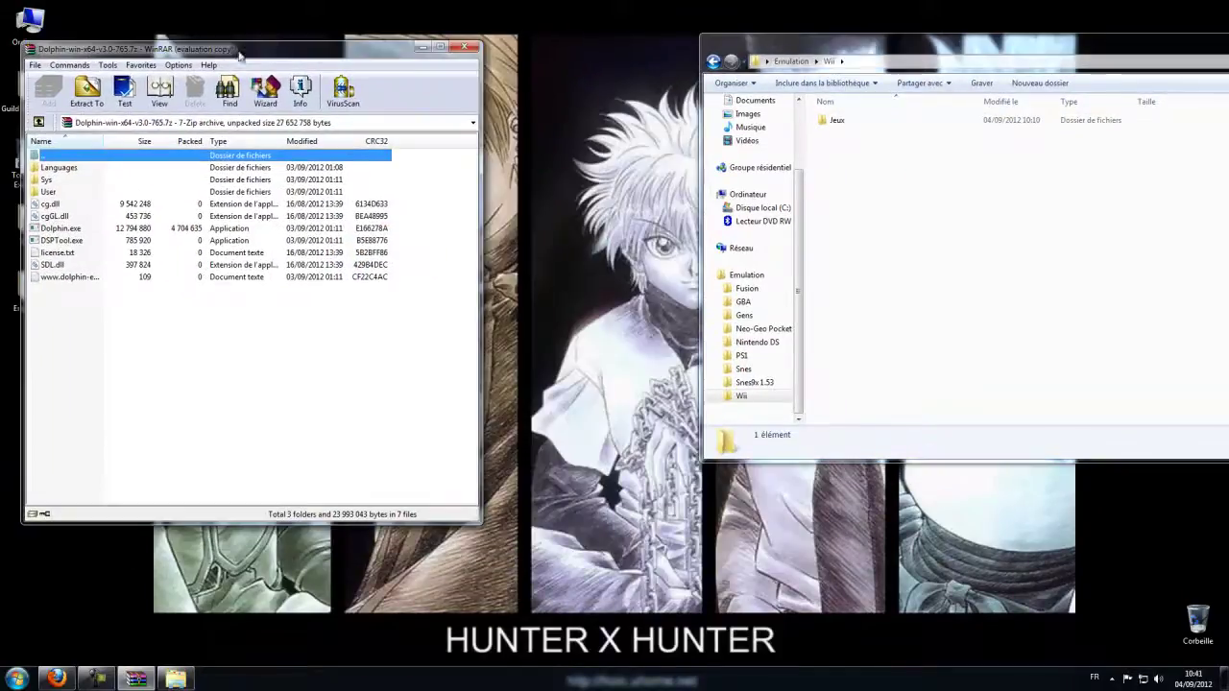
drag(849, 50, 686, 95)
drag(250, 52, 303, 103)
Extract all the Dolphin archive's folders and files into the Wii folder, and close the archive.
right_click(807, 288)
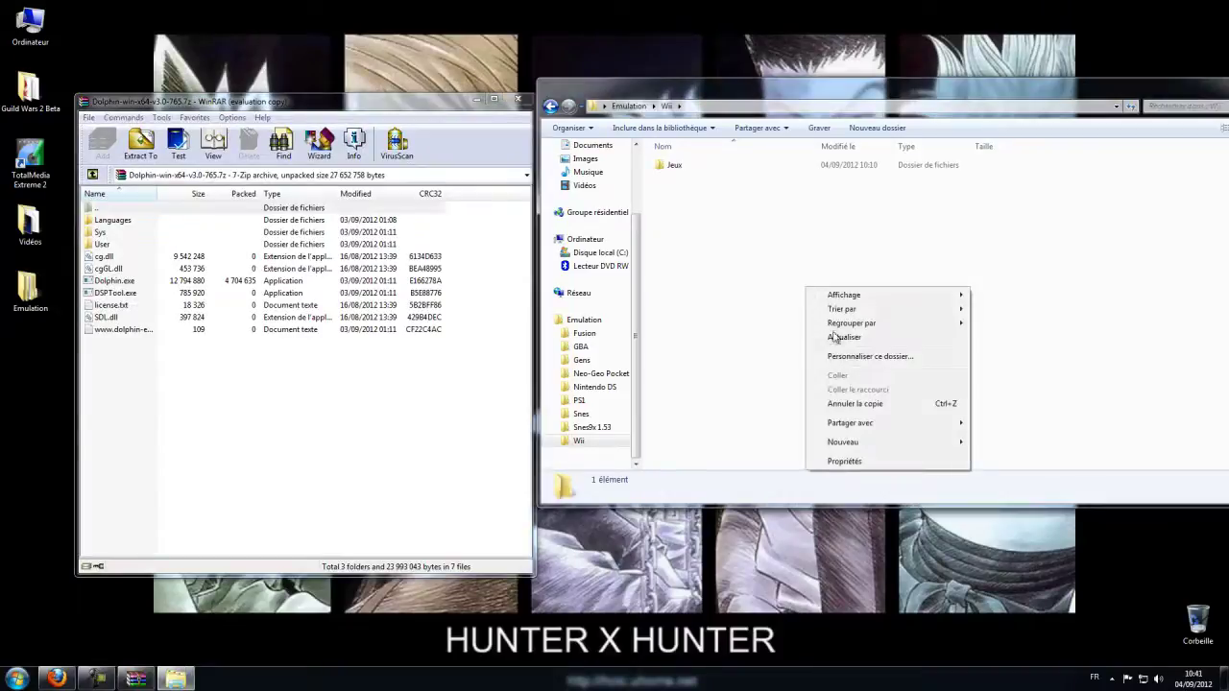
click(770, 406)
drag(149, 391, 106, 222)
drag(106, 223, 733, 273)
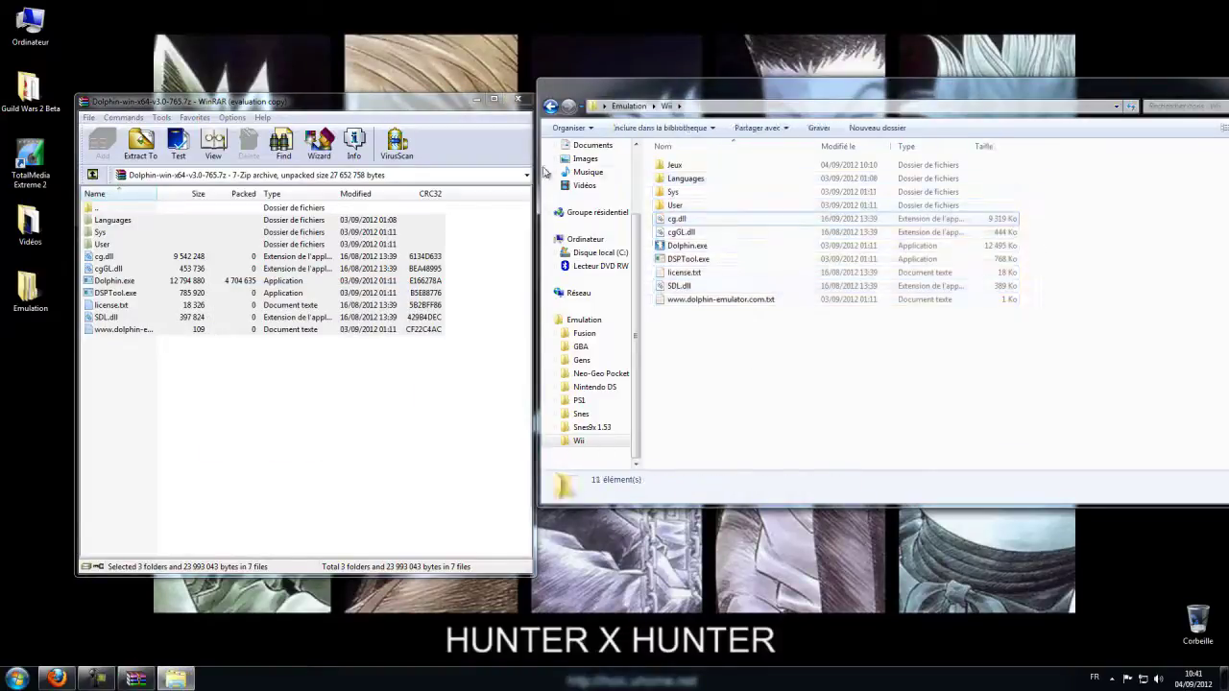
click(518, 99)
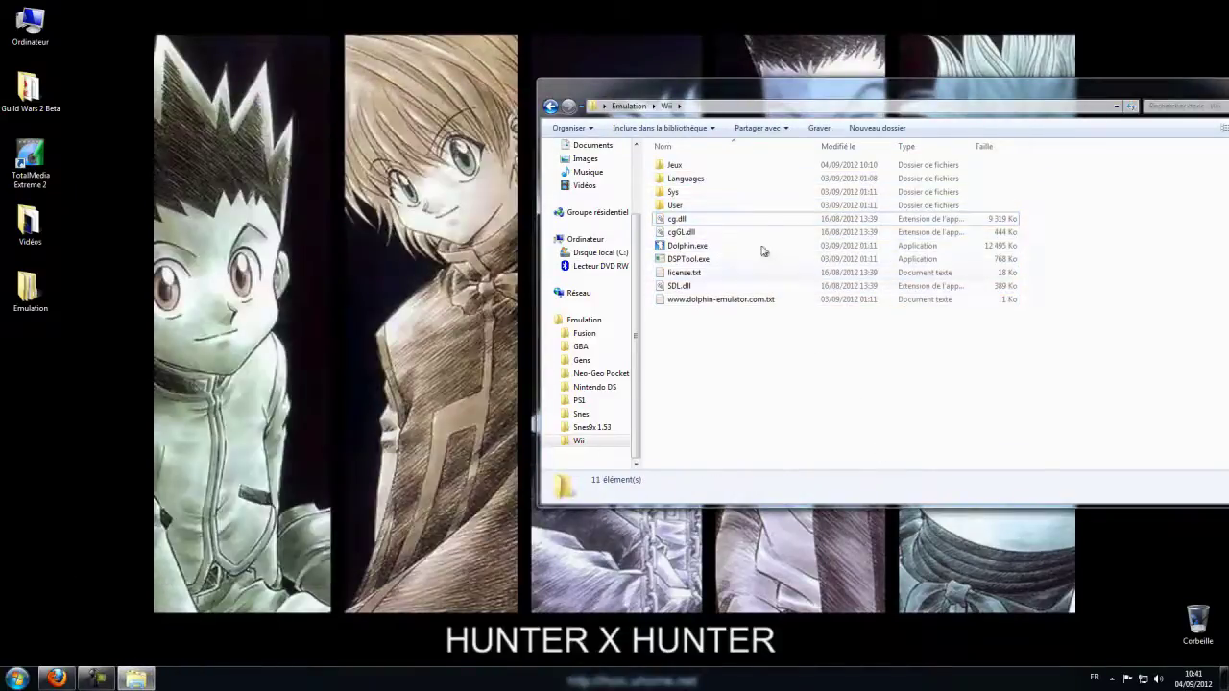
Launch Dolphin.exe from the Wii folder and open Dolphin's general configuration settings.
double_click(686, 246)
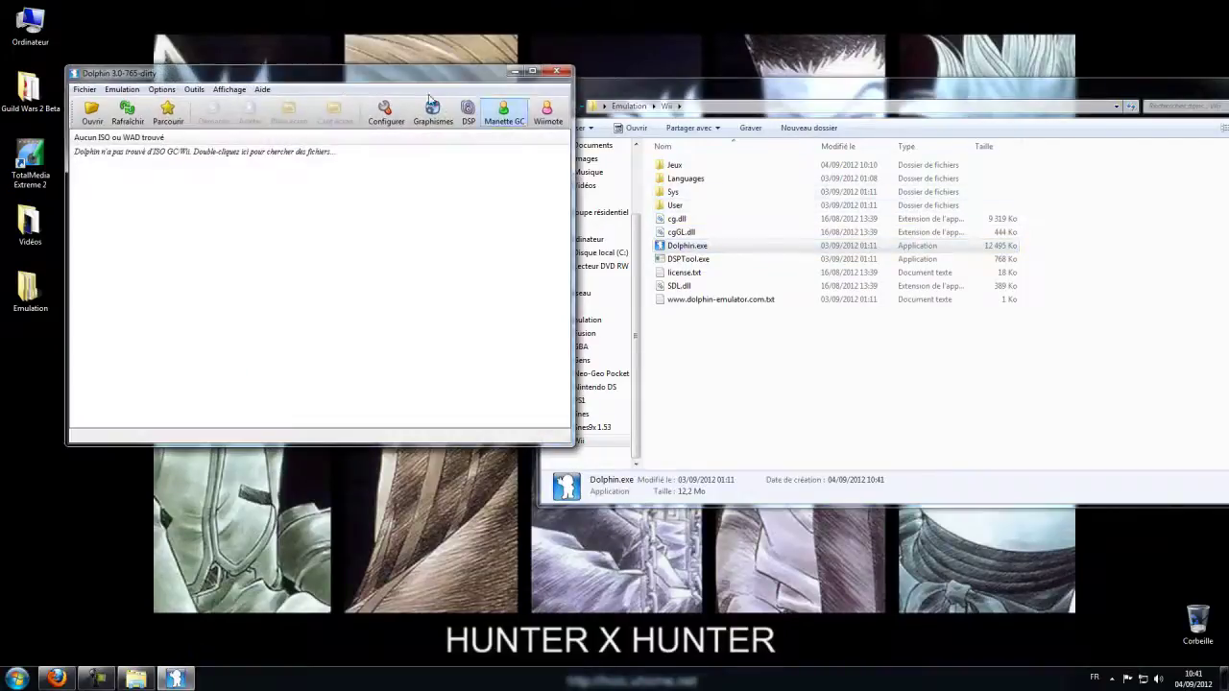
drag(332, 78, 488, 98)
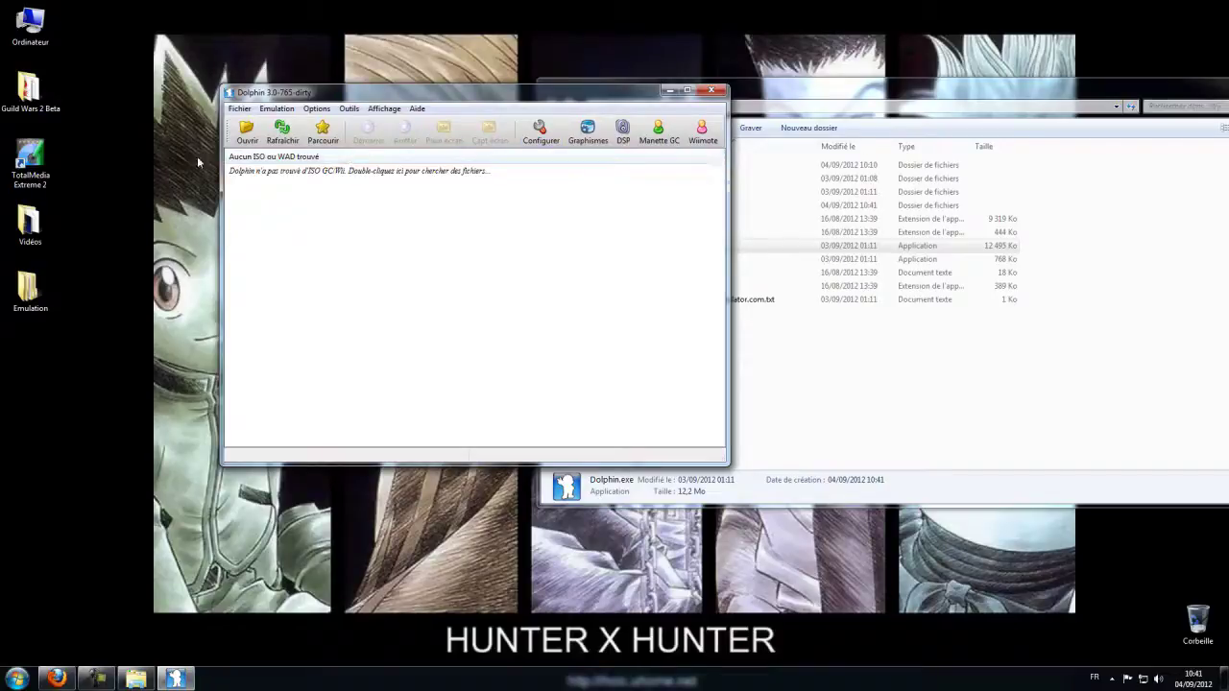
click(540, 131)
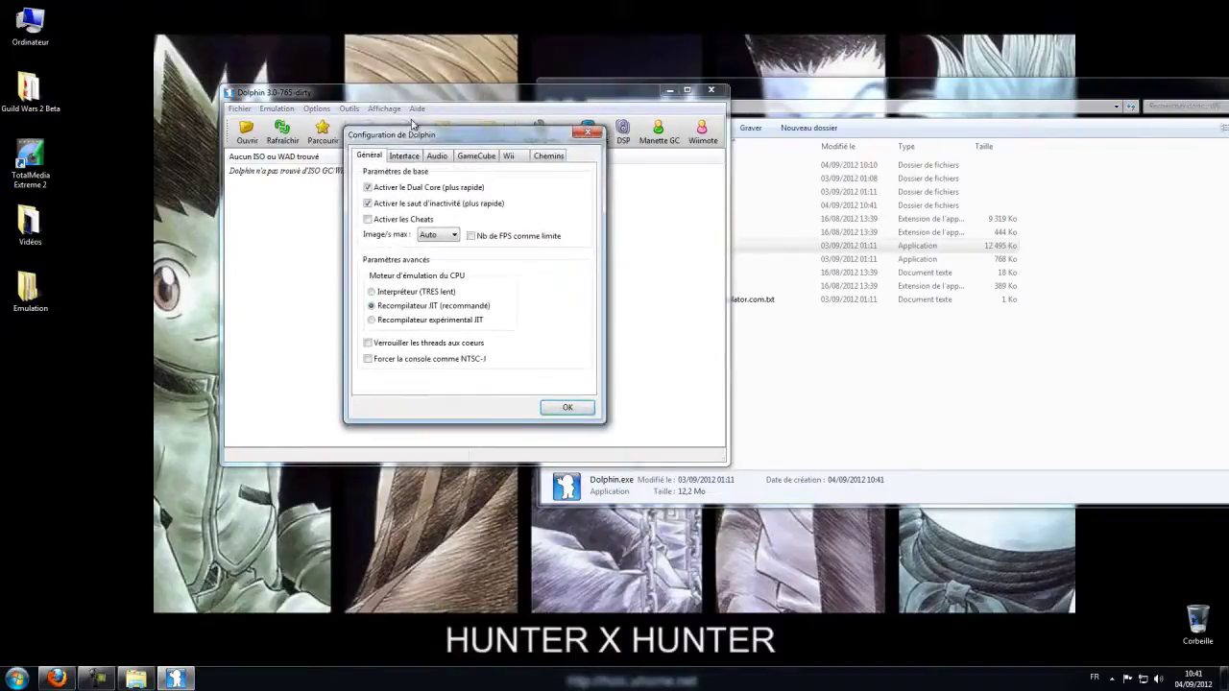
drag(394, 125, 433, 193)
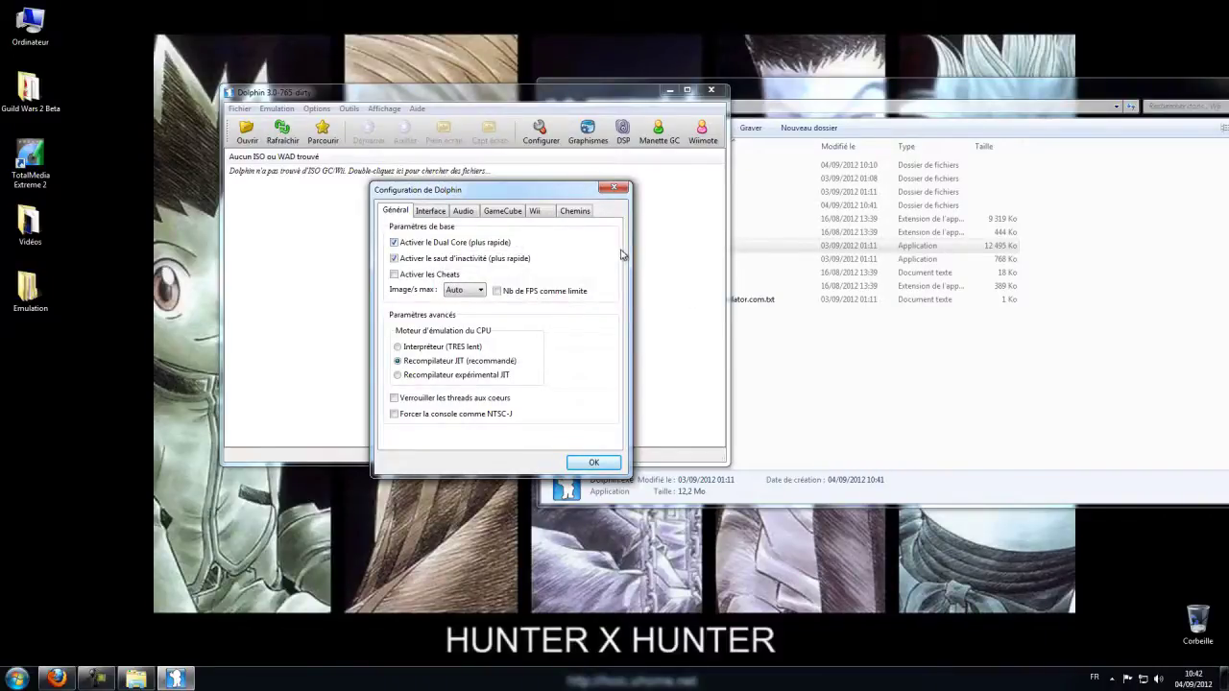
mouse_move(441, 249)
mouse_move(478, 419)
Set Dolphin's interface language to Français and acknowledge the restart notice.
click(443, 213)
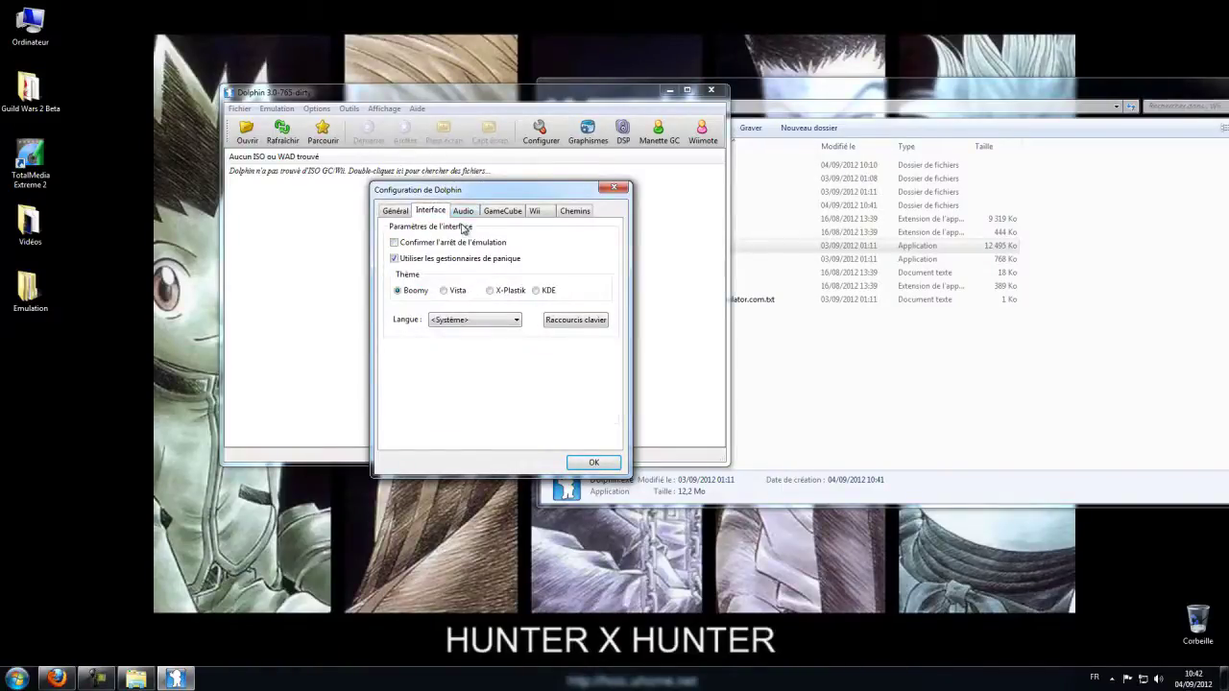
click(471, 320)
click(443, 419)
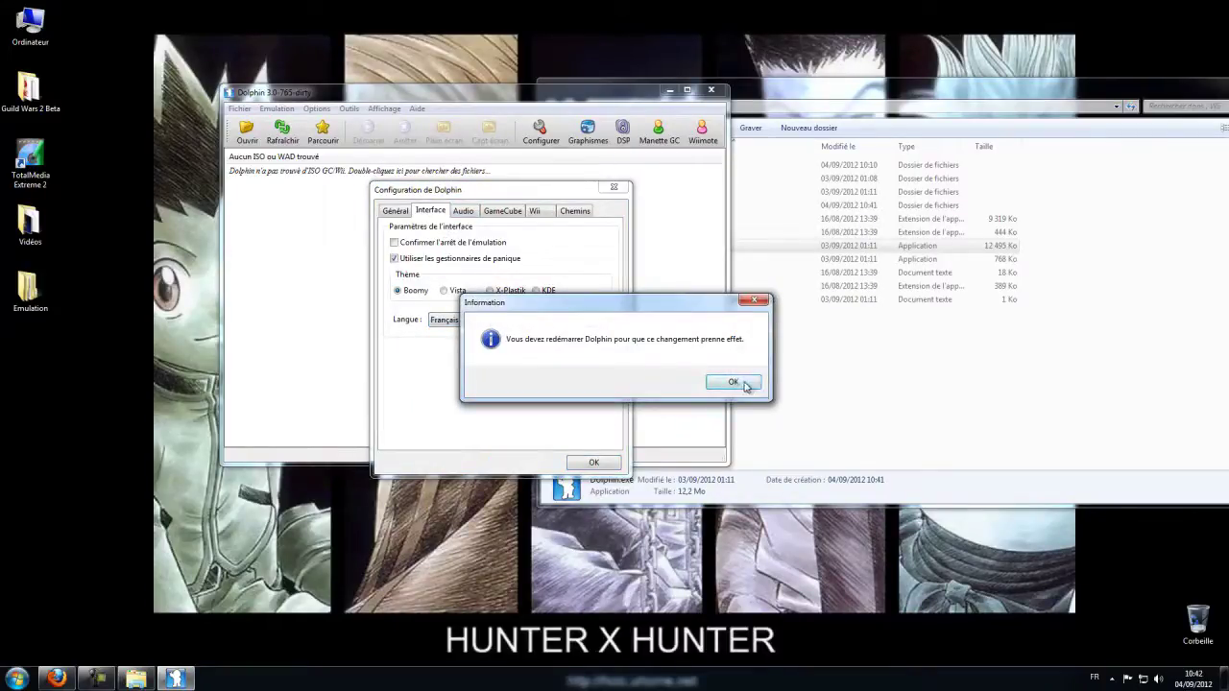
click(733, 382)
Lower Dolphin's audio volume to 50 % and check the available audio engines.
click(463, 211)
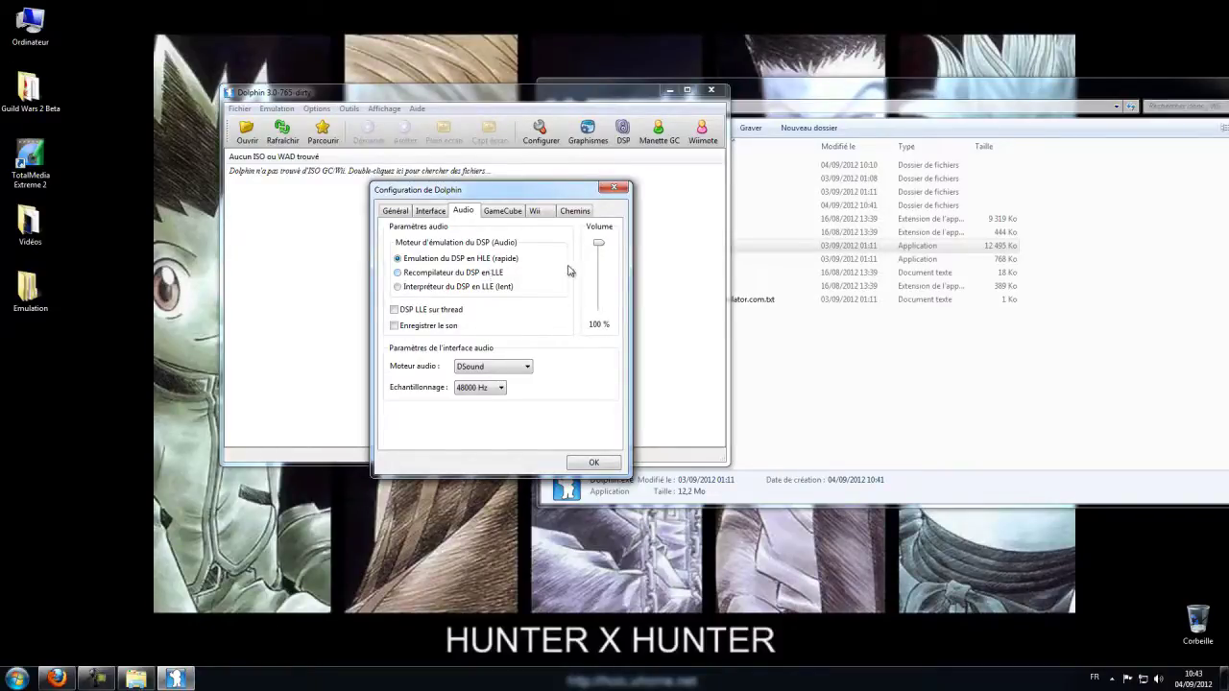
drag(598, 244, 600, 278)
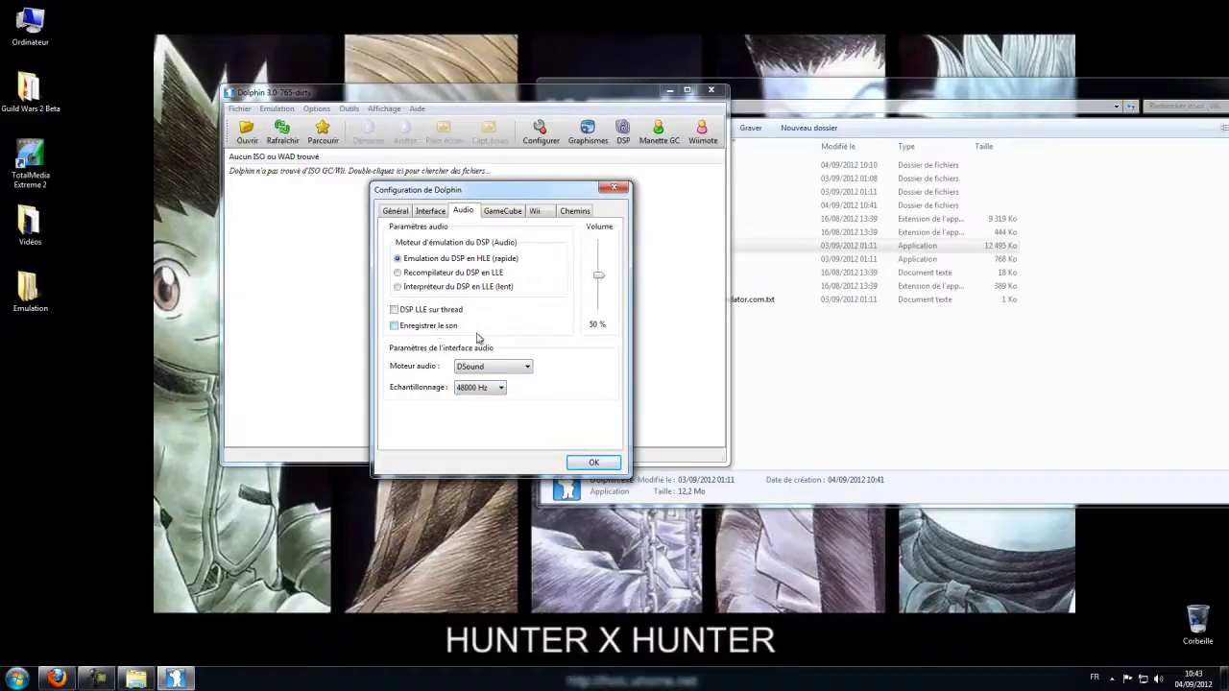
click(501, 368)
click(529, 344)
Set the system language to Français for both the GameCube and the Wii.
click(495, 212)
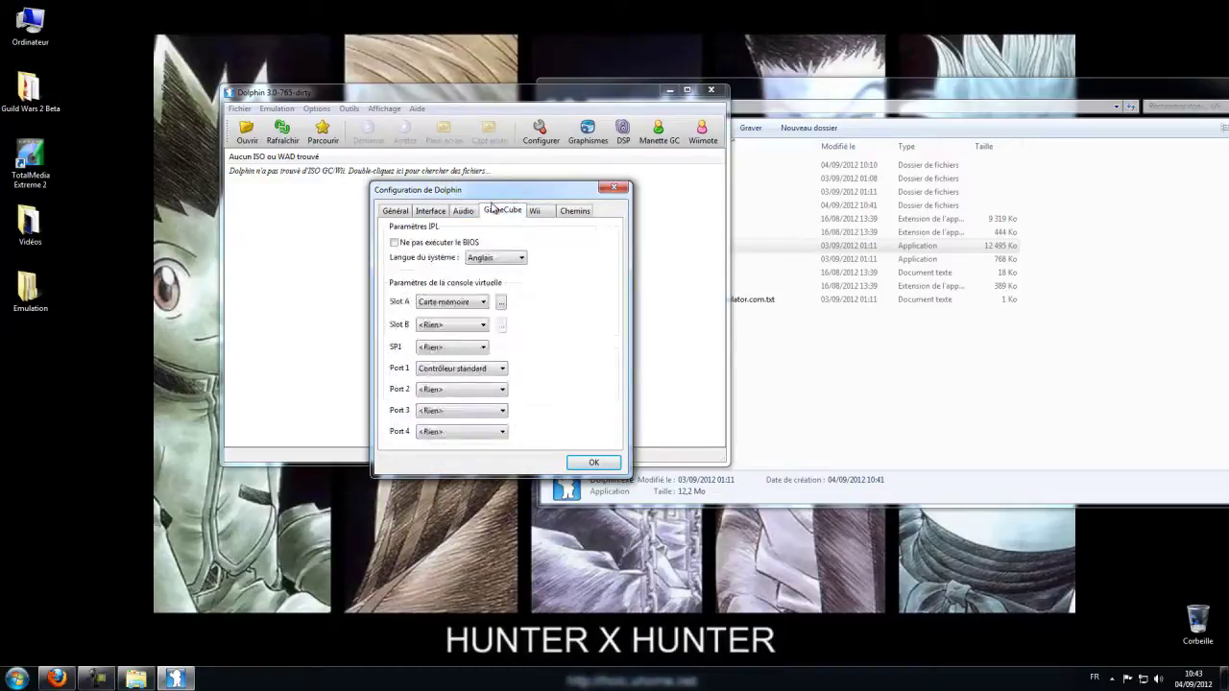
click(521, 256)
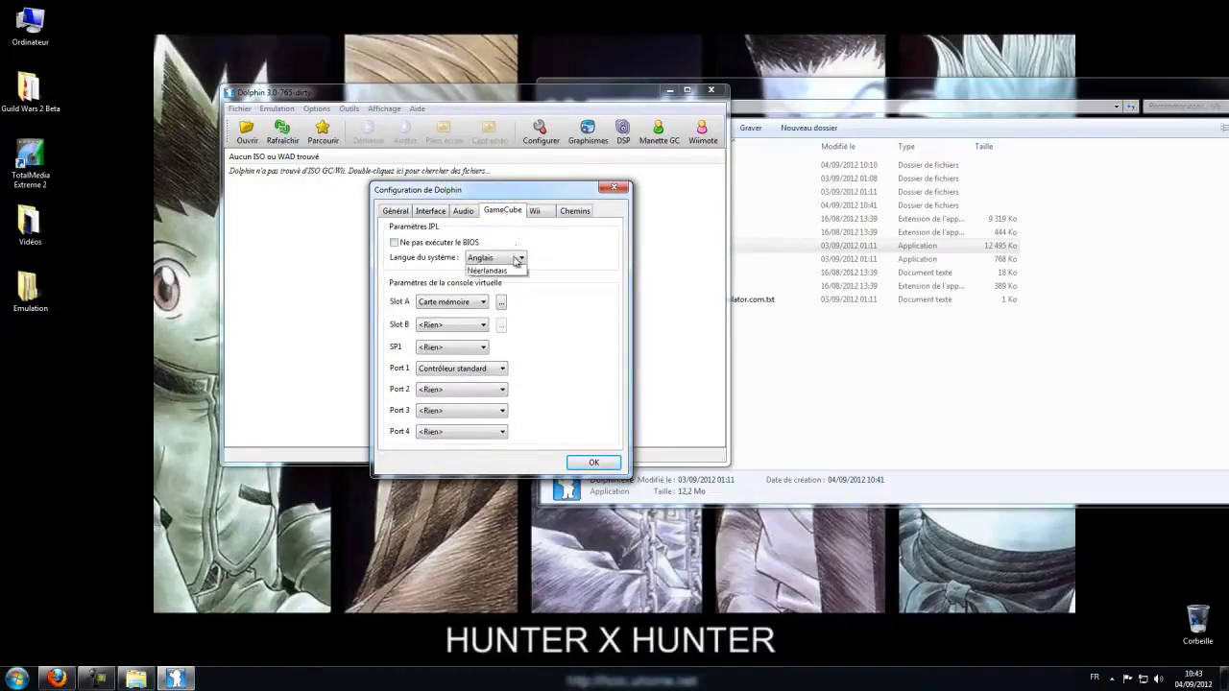
click(503, 296)
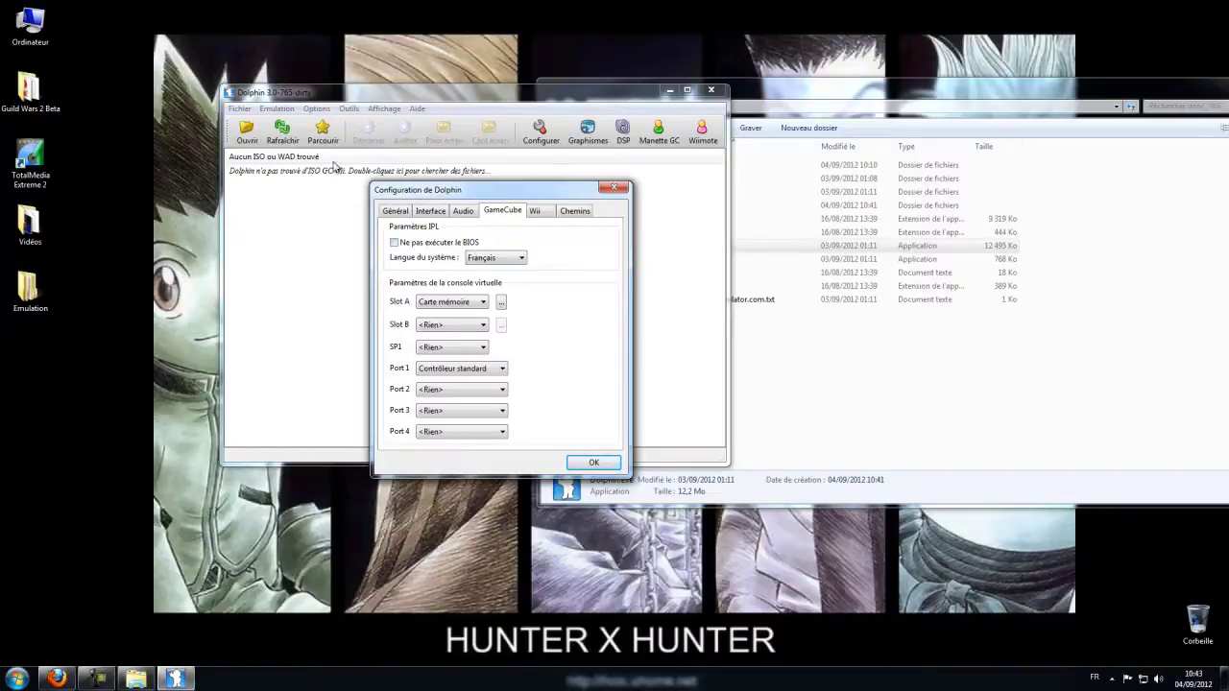
click(534, 213)
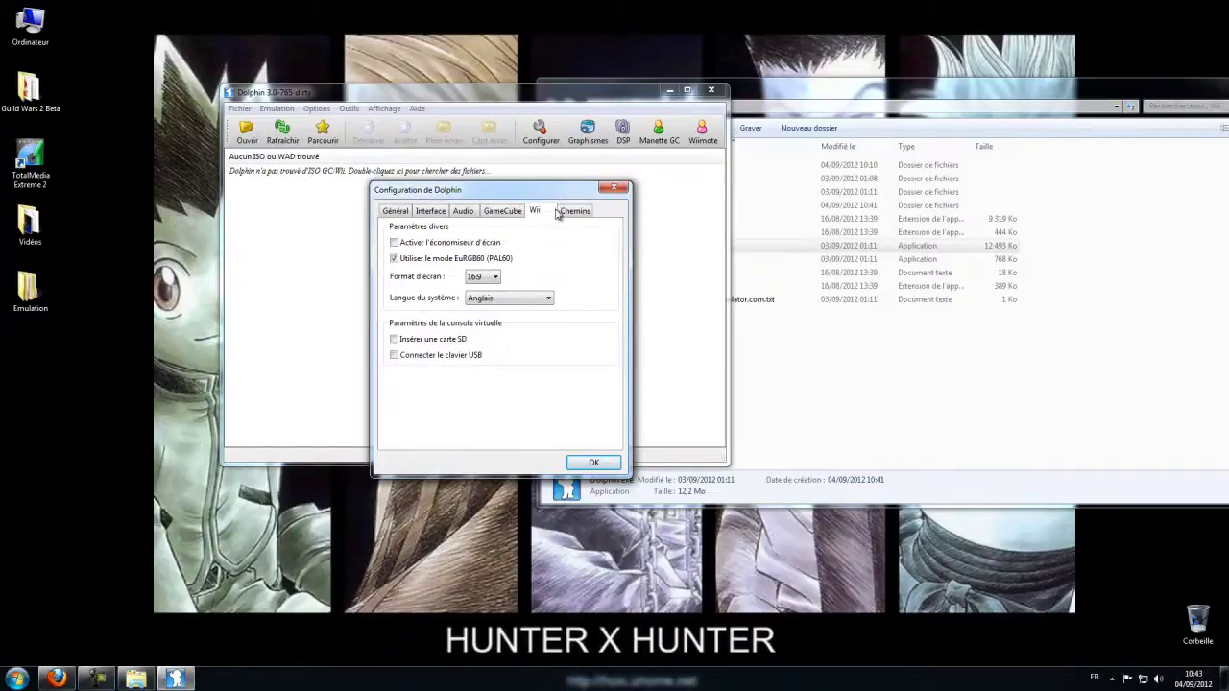
click(506, 298)
click(509, 343)
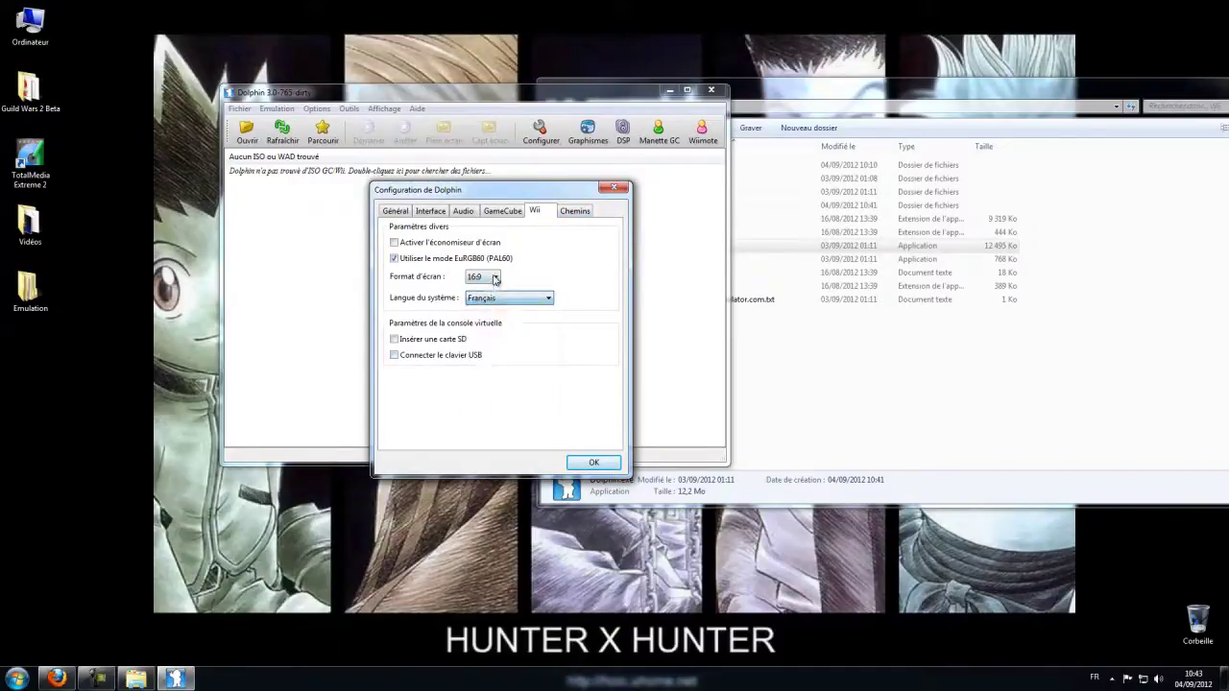
Add the Emulation\Wii\Jeux folder to Dolphin's ISO folders and save the configuration.
click(574, 210)
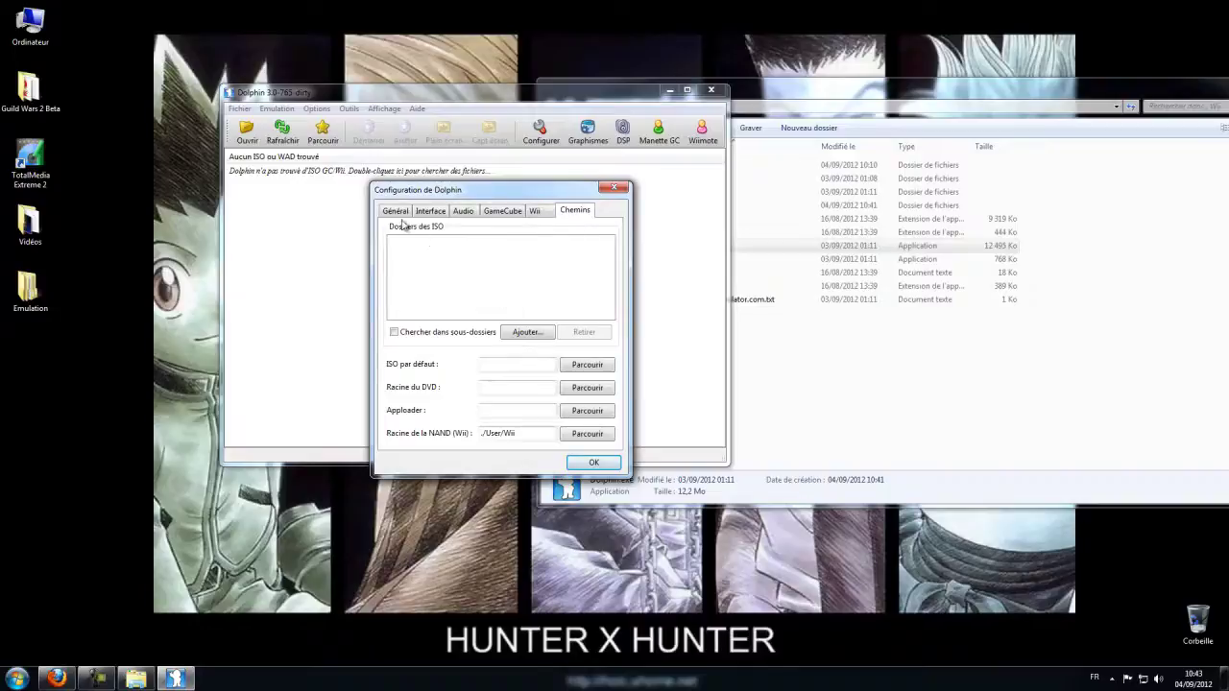
click(517, 332)
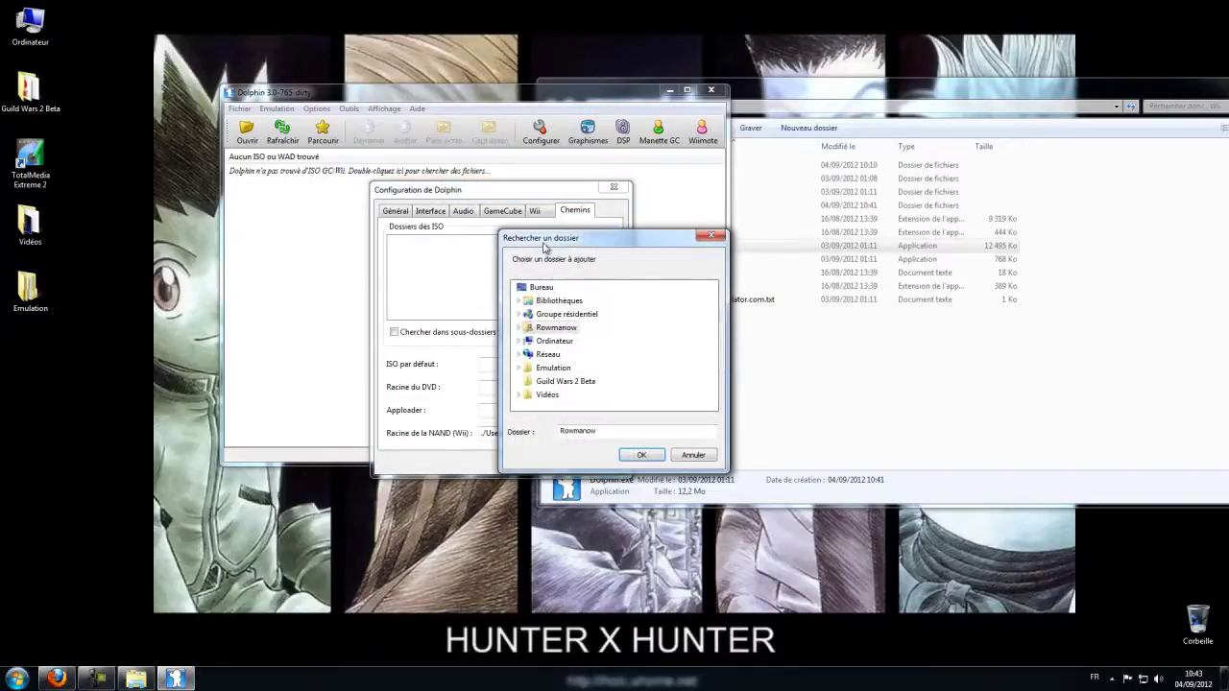
drag(547, 238, 524, 190)
double_click(528, 321)
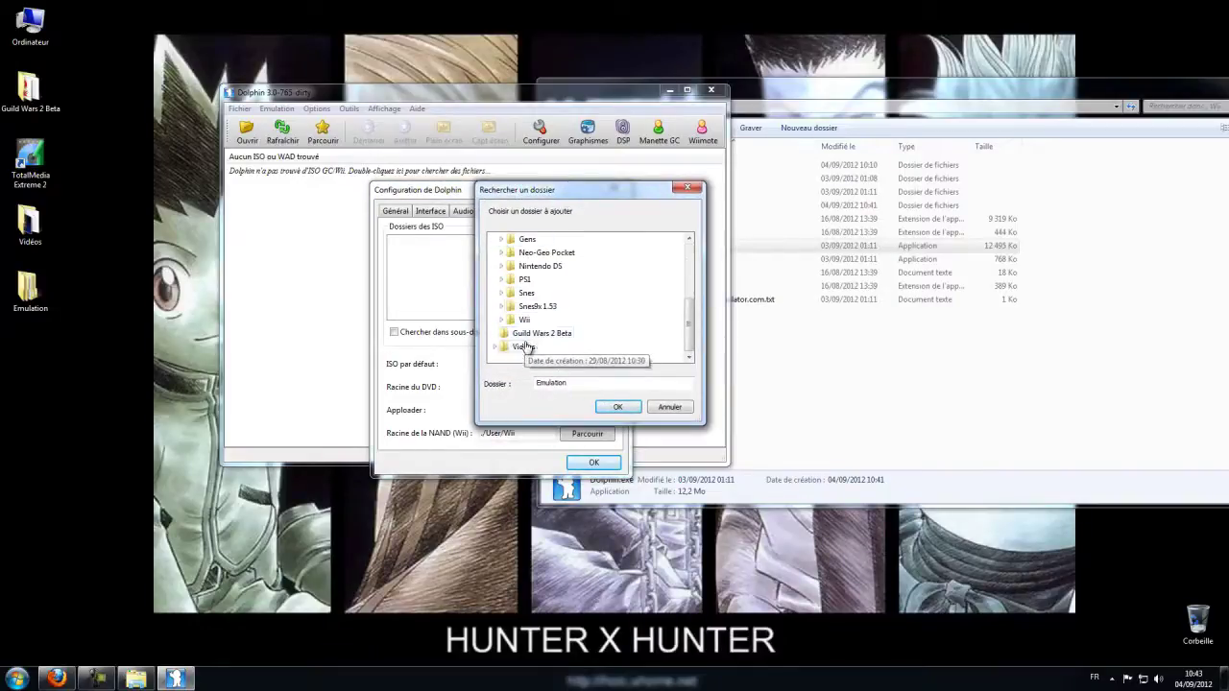
double_click(526, 358)
scroll(531, 332, down, 1)
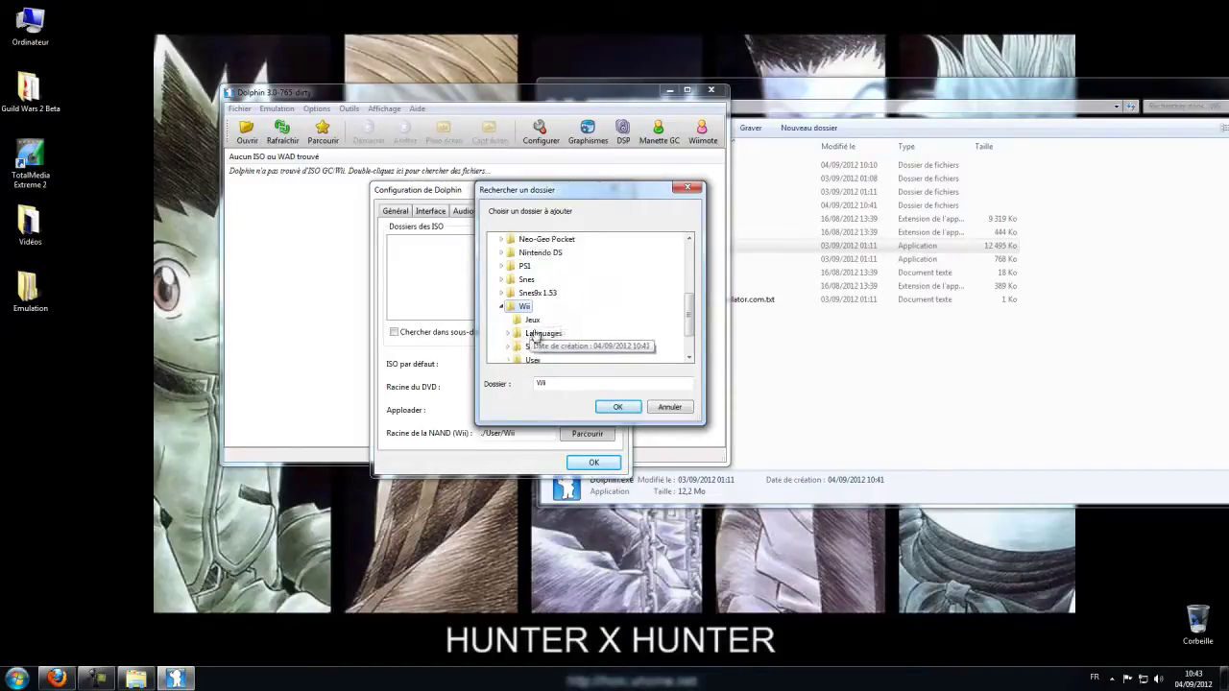
click(532, 320)
click(618, 406)
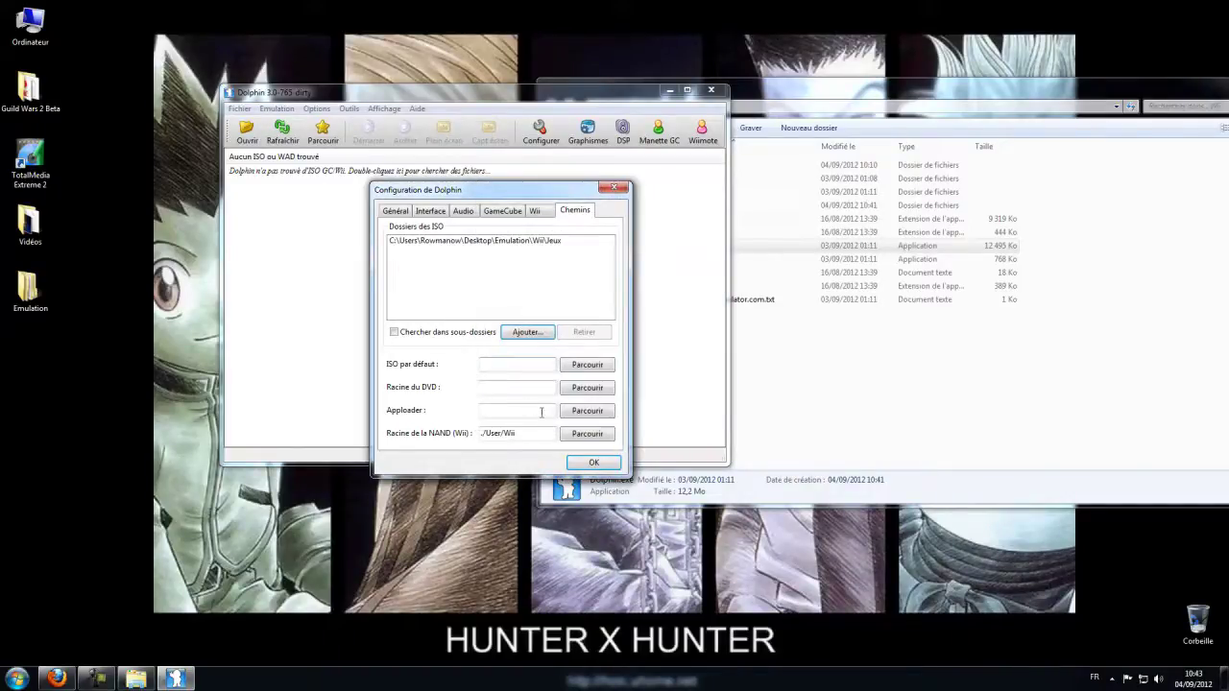
click(594, 462)
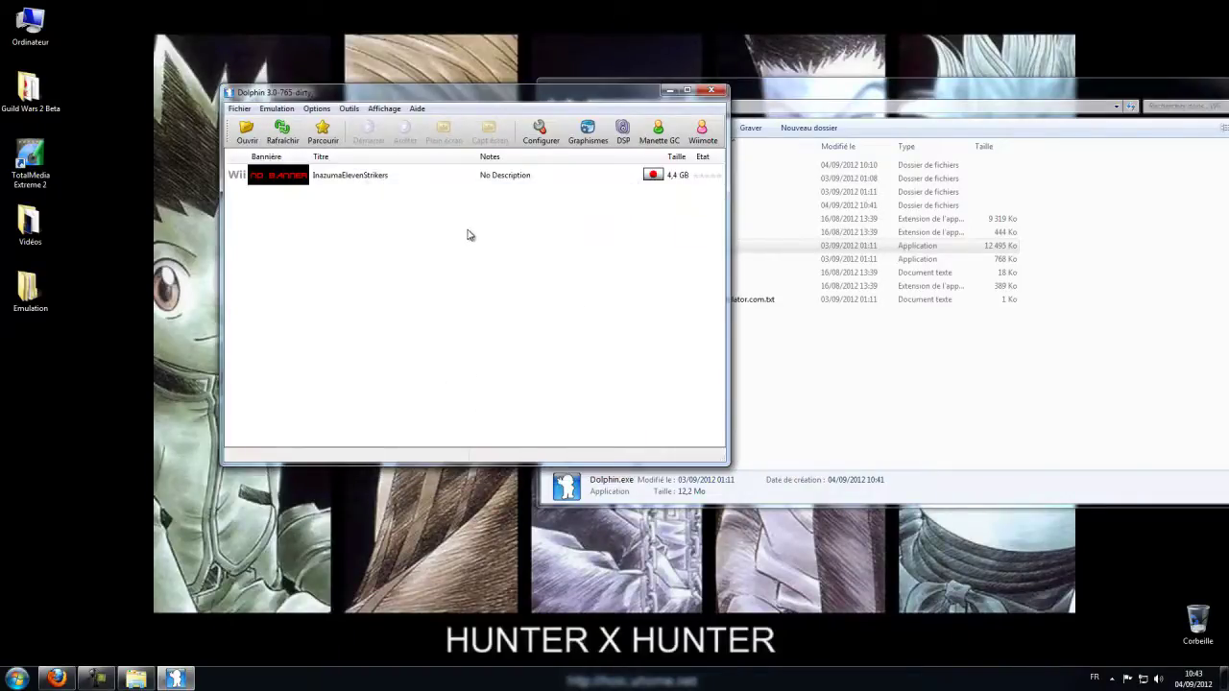
Select the InazumaElevenStrikers game, then review Dolphin's general, interface and audio settings.
click(348, 180)
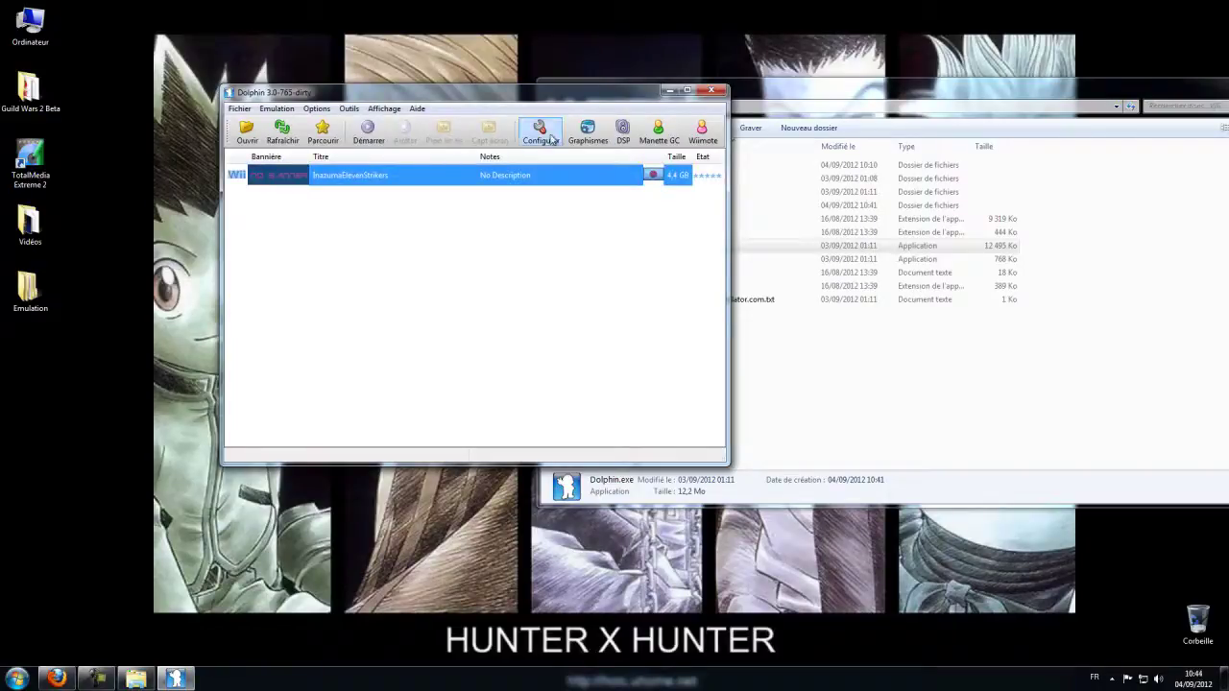
click(347, 108)
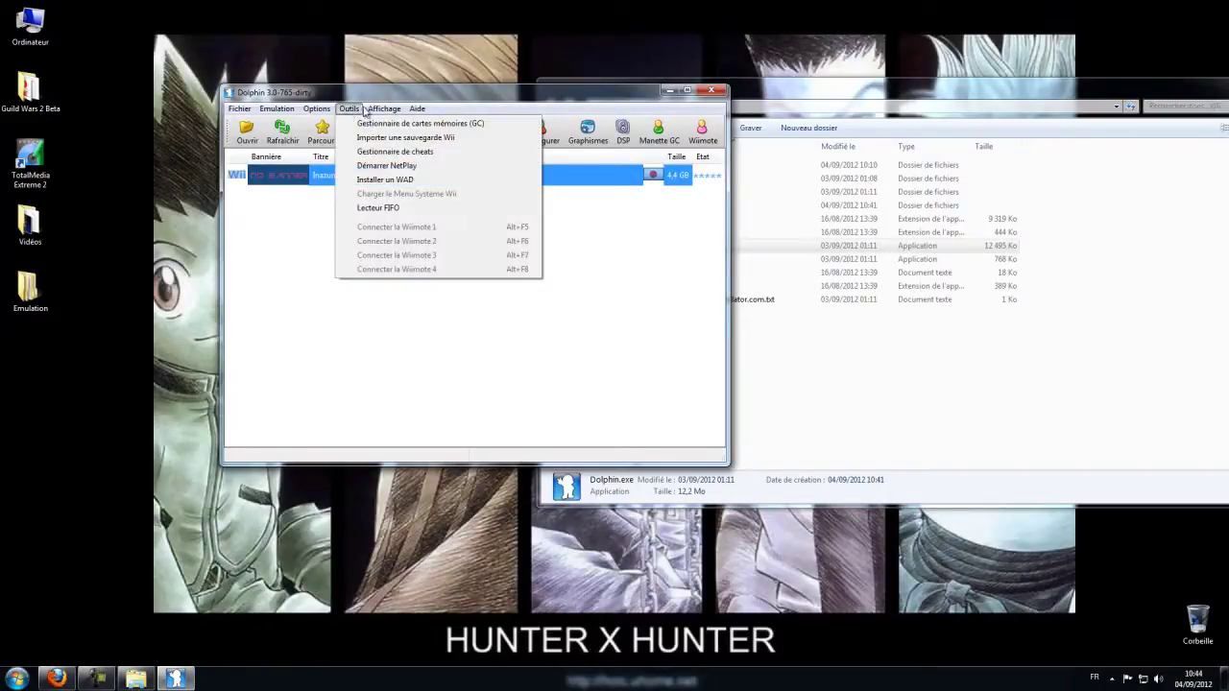
mouse_move(317, 108)
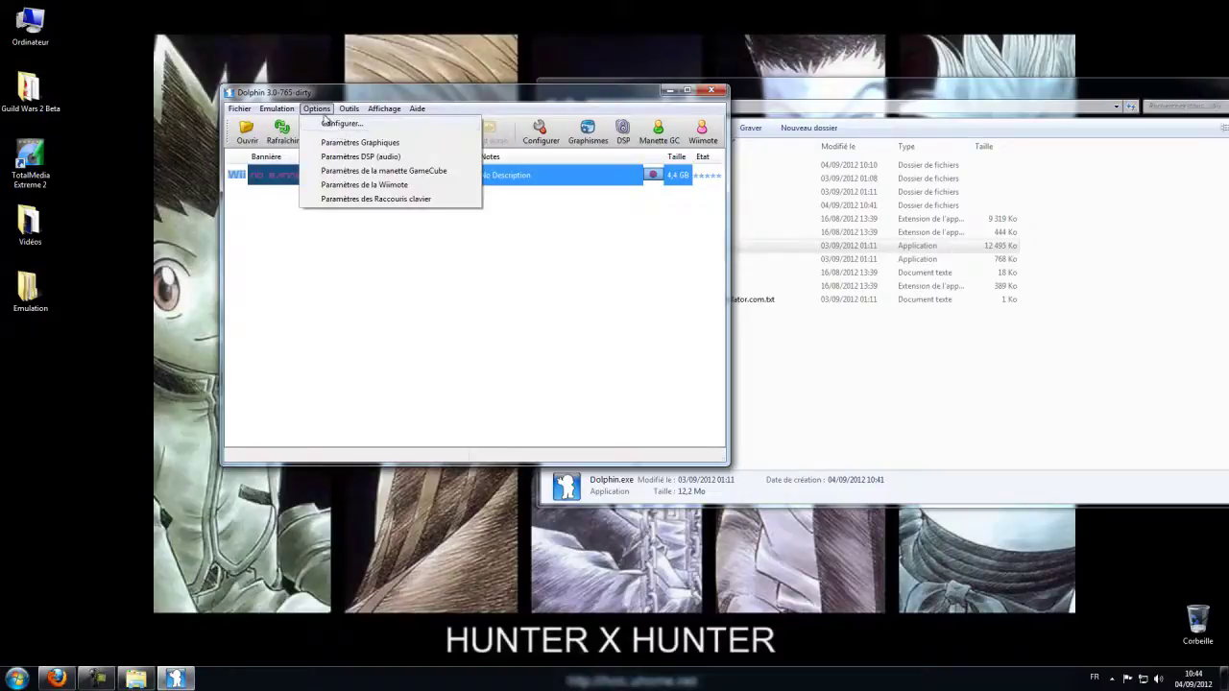
click(324, 123)
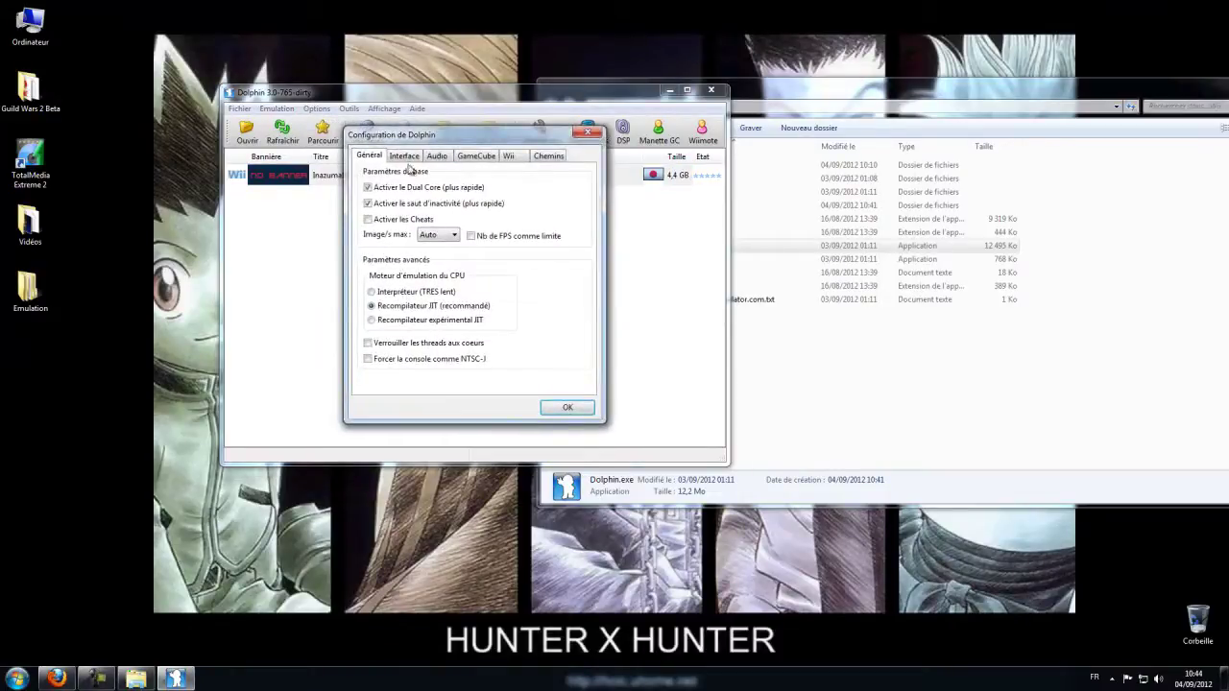
click(407, 156)
click(436, 156)
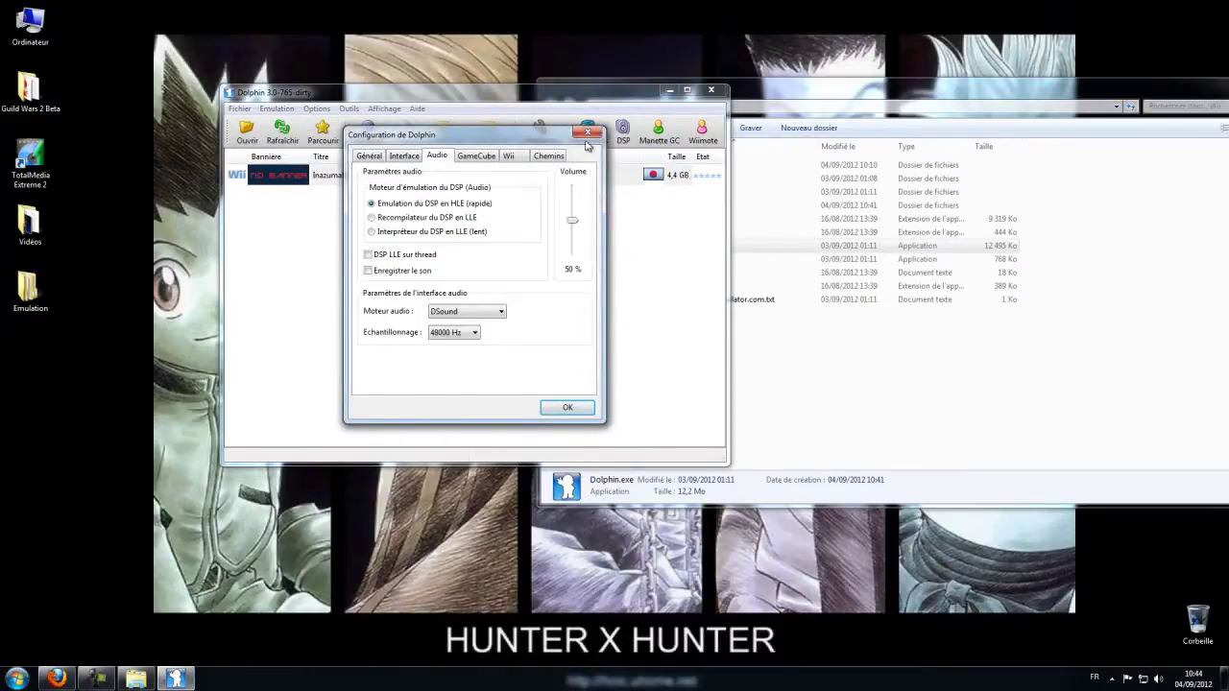
click(567, 407)
Look over the graphics settings, then recheck the audio, GameCube and folder path settings.
click(316, 108)
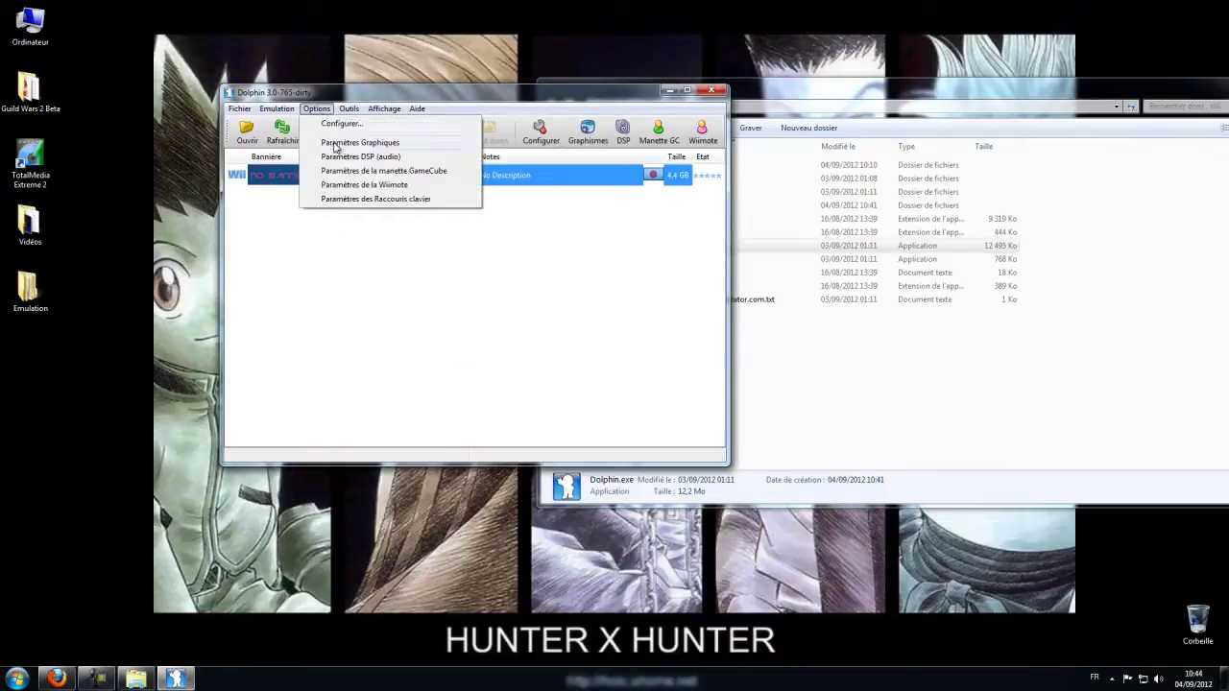
click(338, 142)
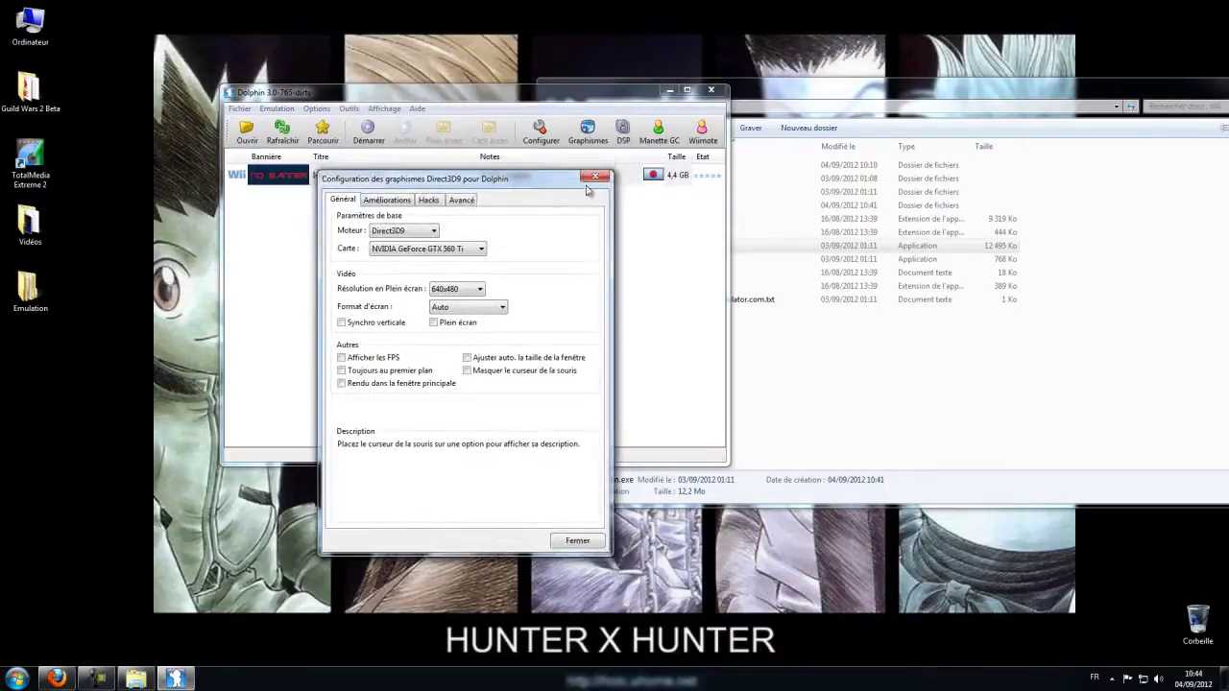
click(604, 139)
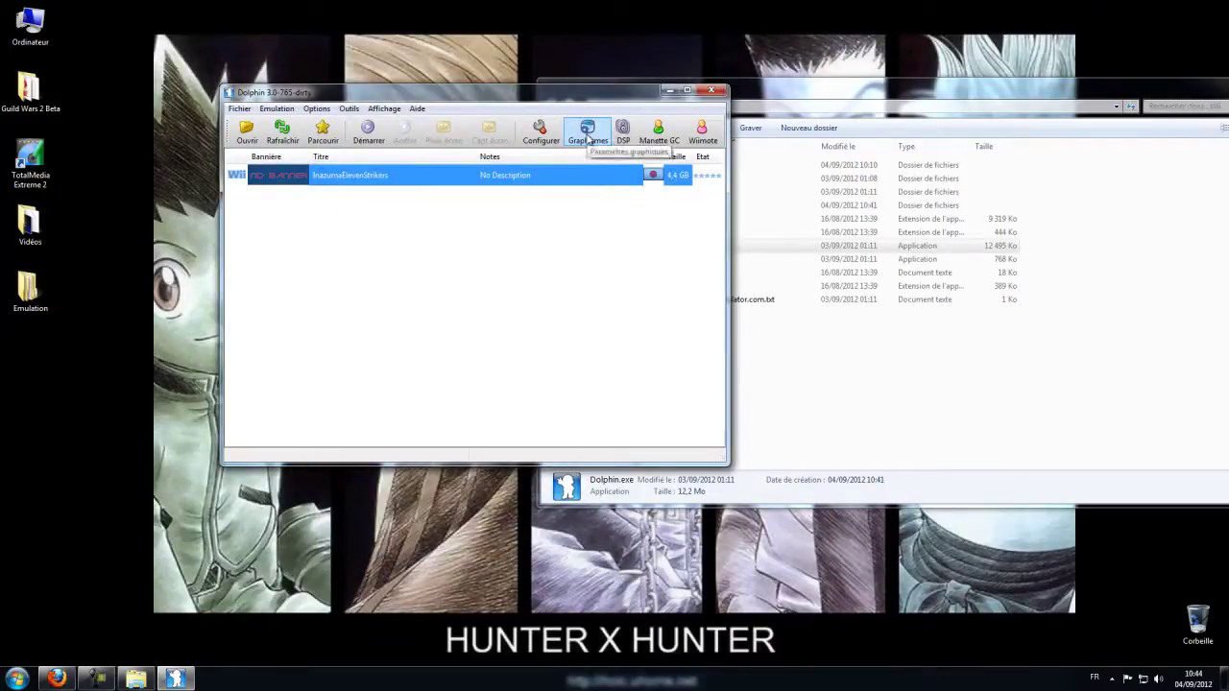
click(541, 133)
click(434, 155)
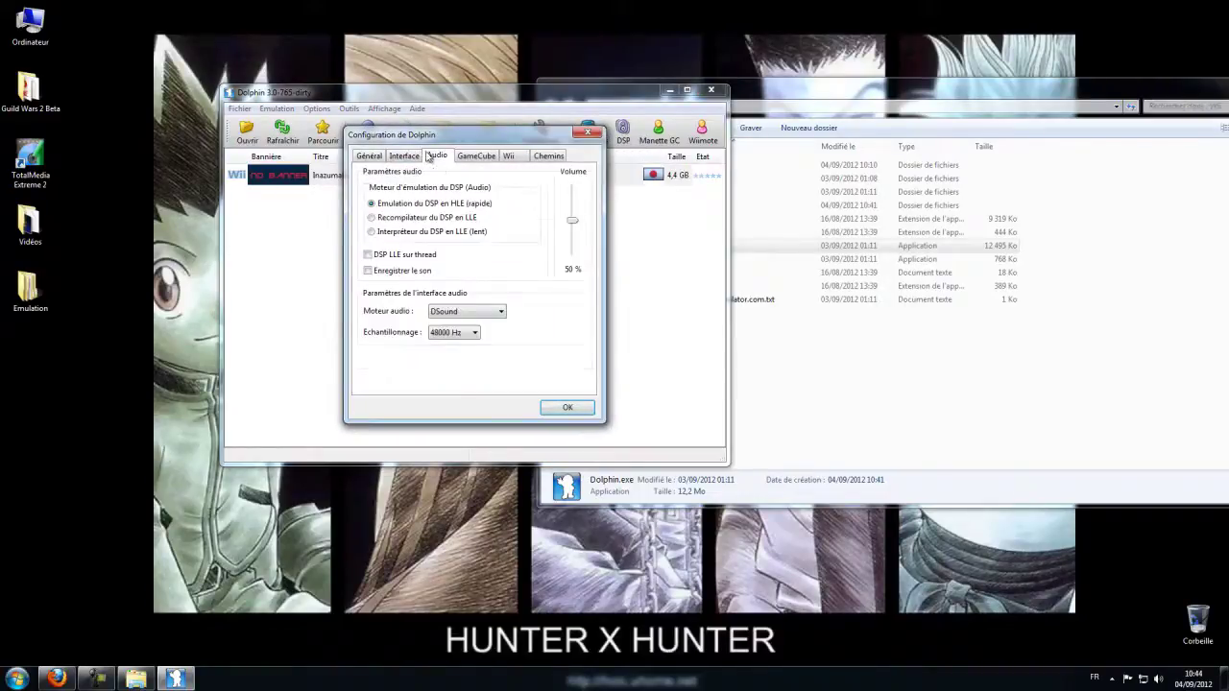
click(478, 155)
click(548, 155)
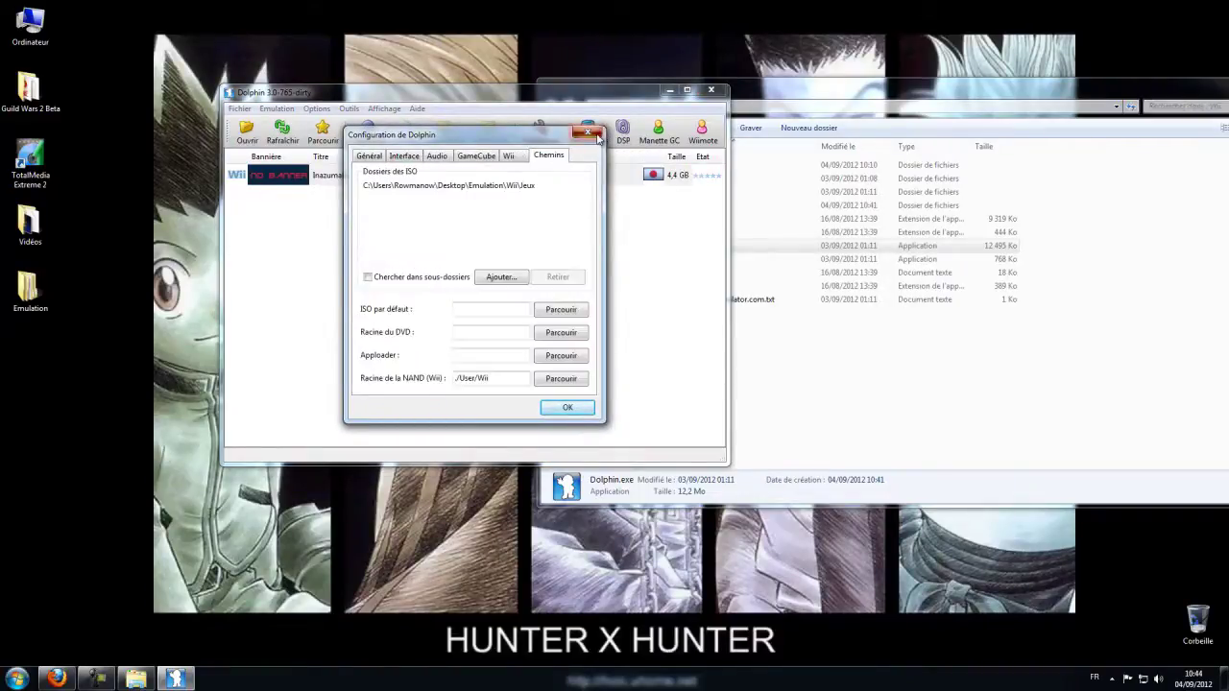
click(595, 136)
Open the graphics settings and set the graphics engine to OpenGL.
click(586, 133)
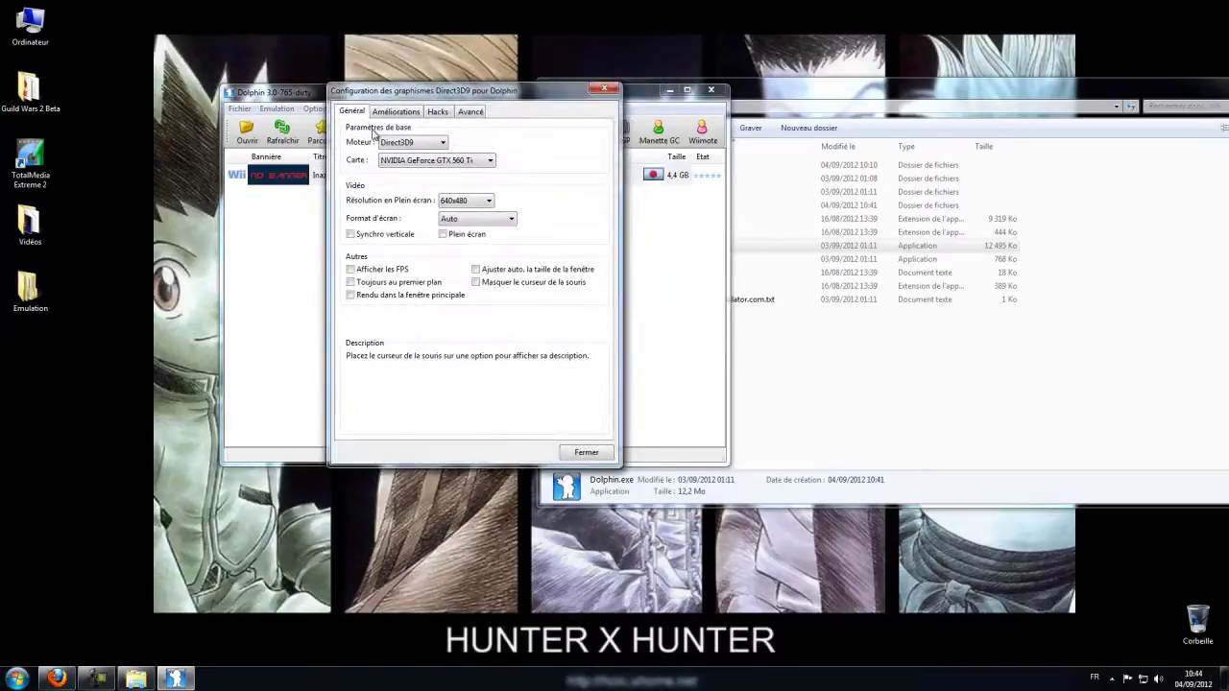
click(408, 191)
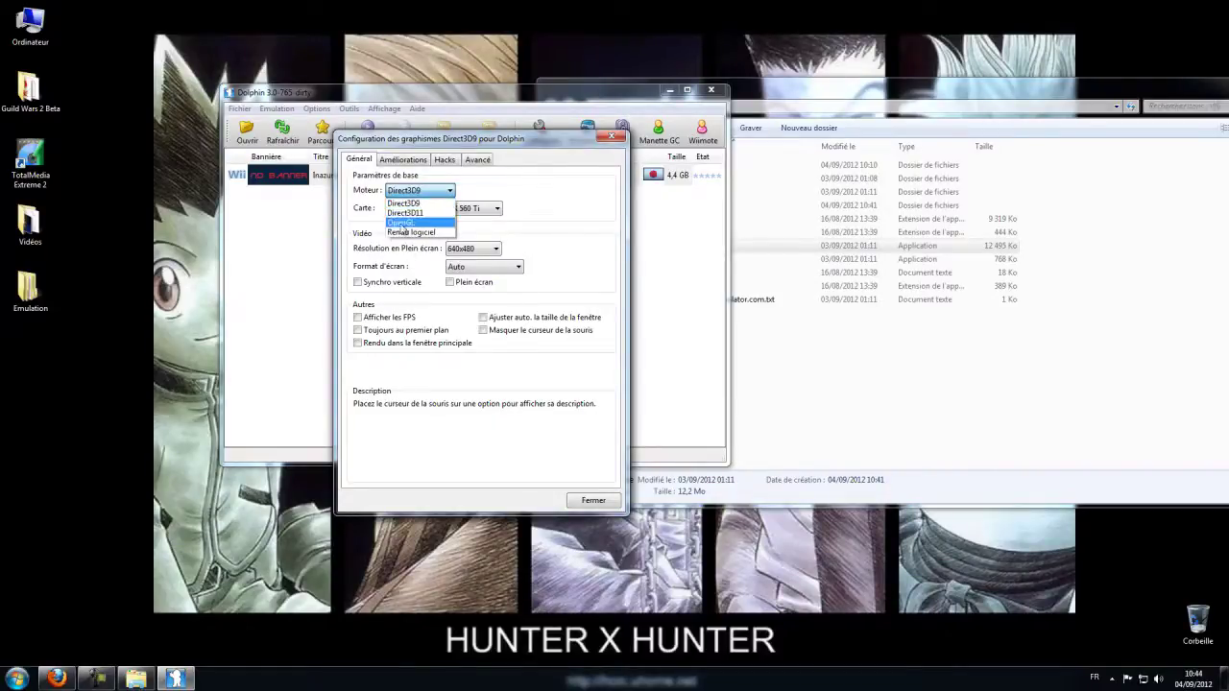
click(417, 223)
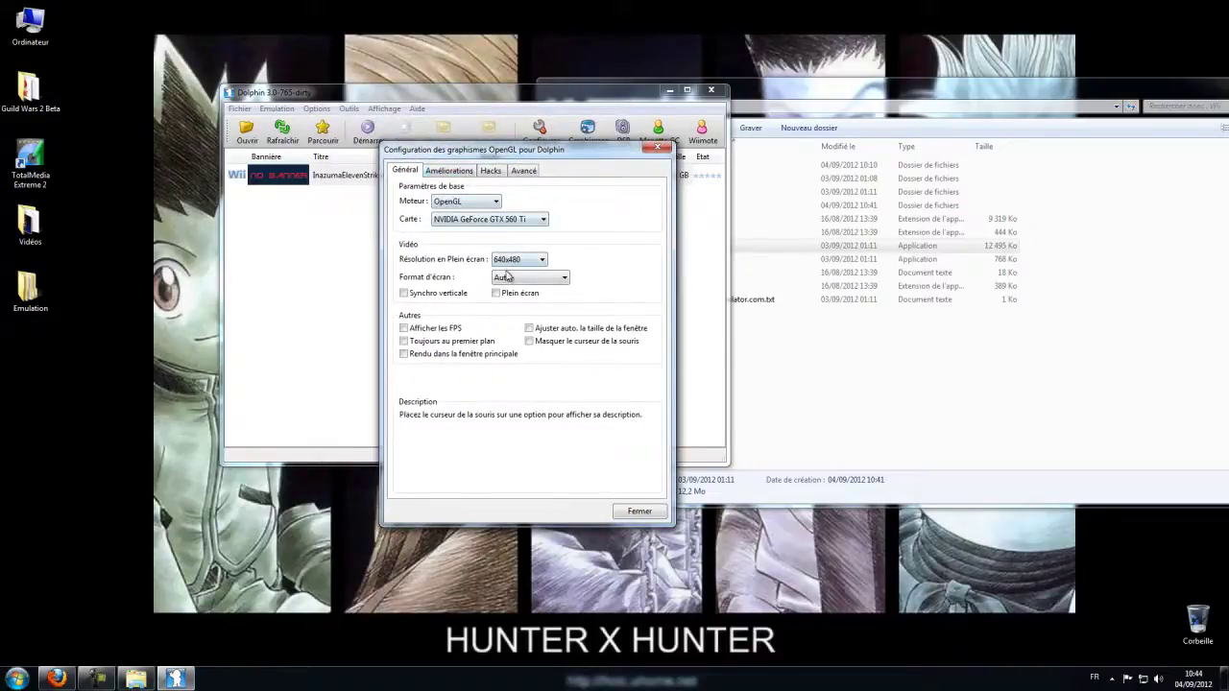
Switch the graphics engine between Direct3D9 and OpenGL, ending on OpenGL, and check the full-screen resolution options.
click(462, 203)
click(452, 213)
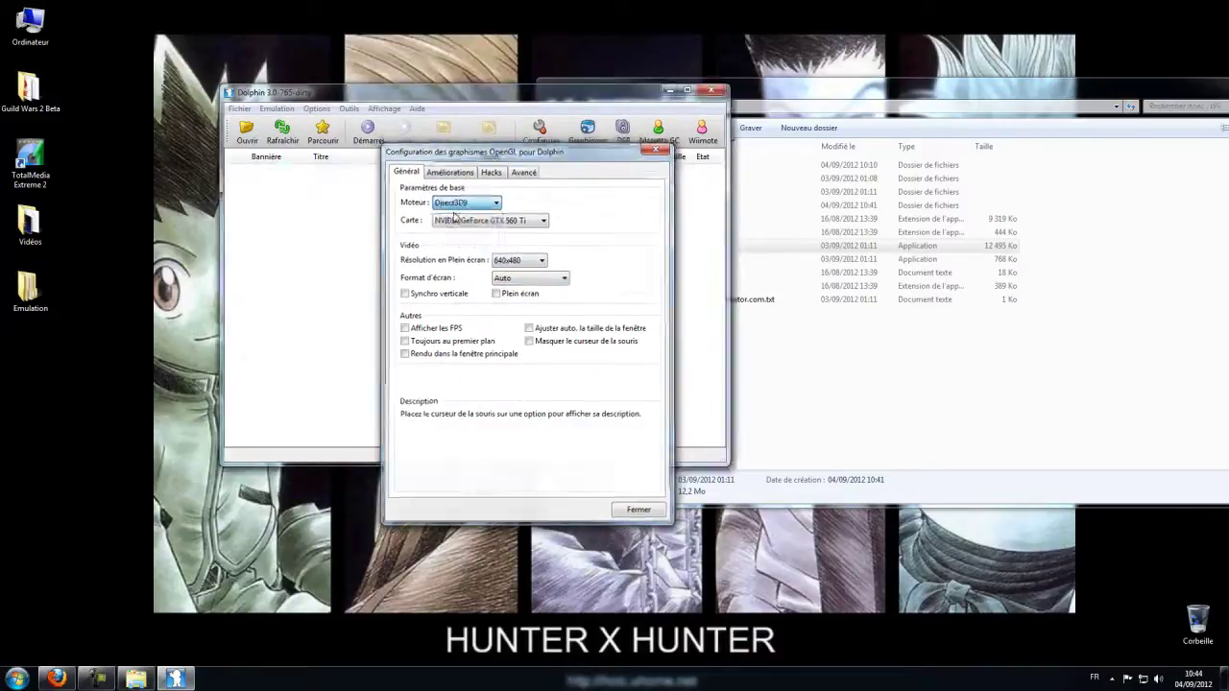
click(419, 143)
click(403, 177)
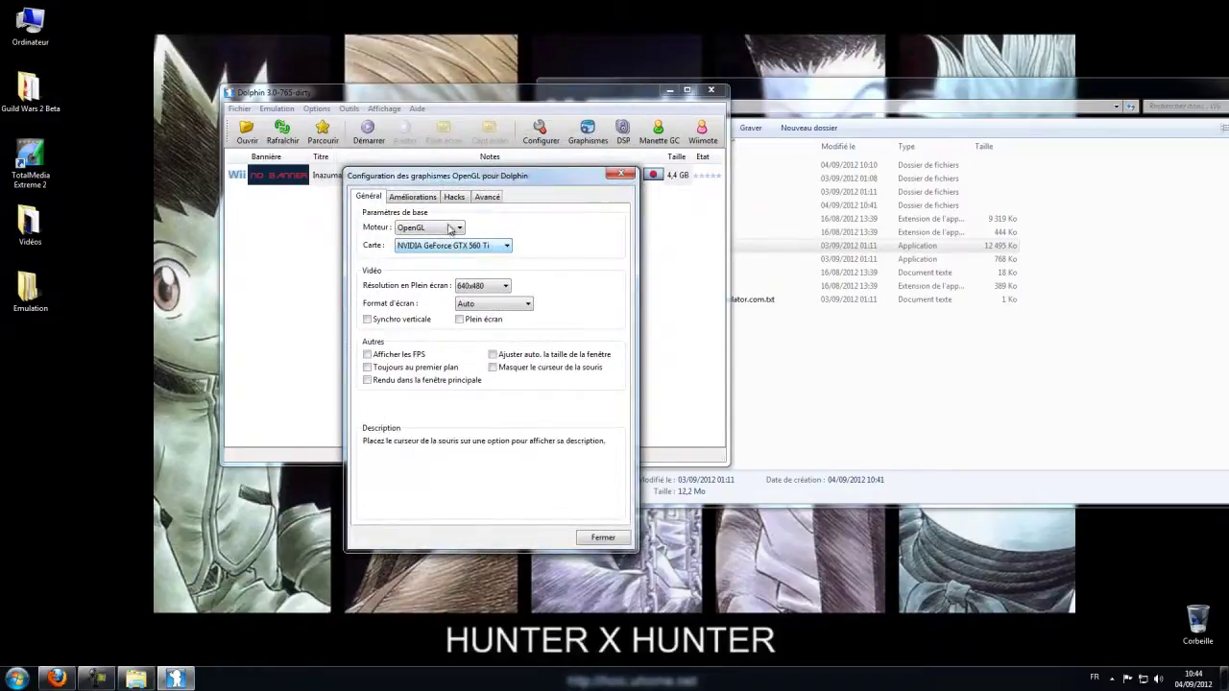
click(495, 286)
click(460, 229)
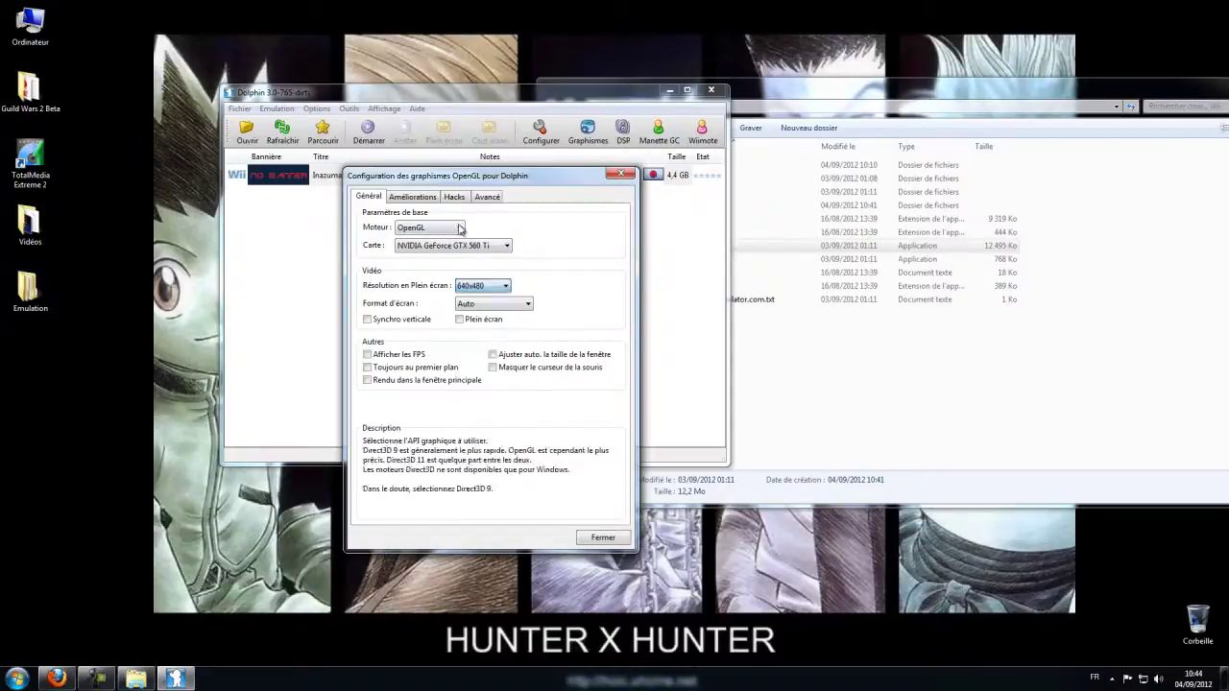
click(460, 229)
click(422, 247)
click(468, 201)
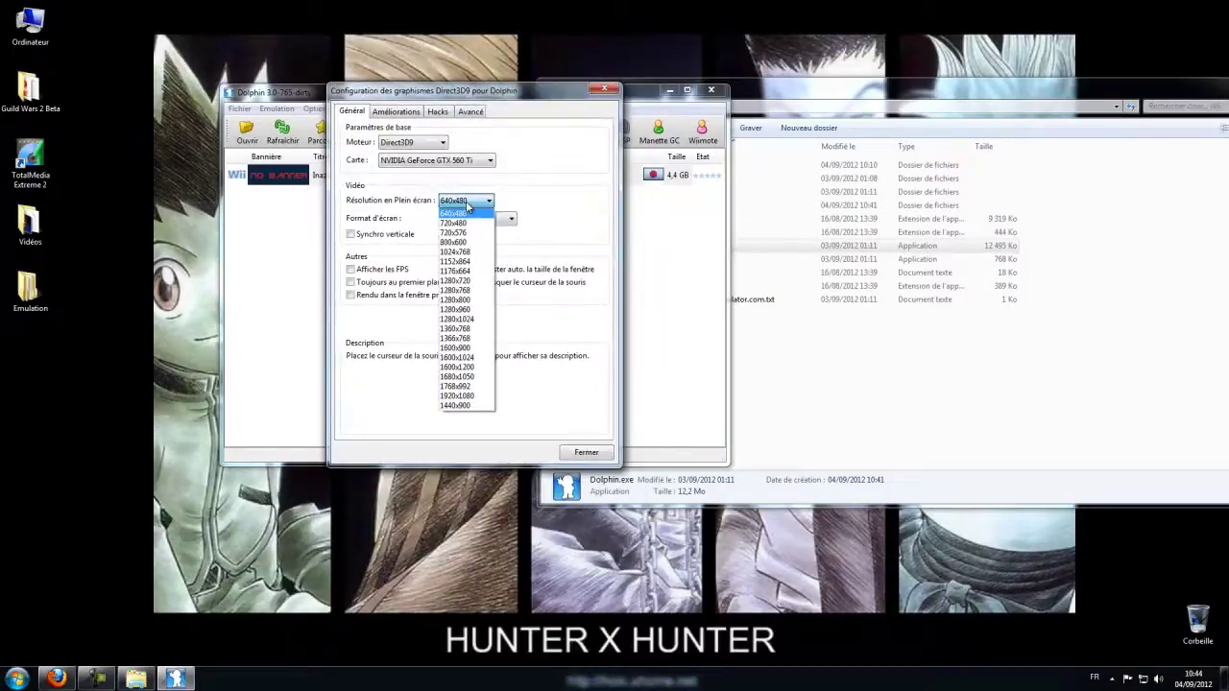
click(466, 214)
click(413, 142)
click(417, 175)
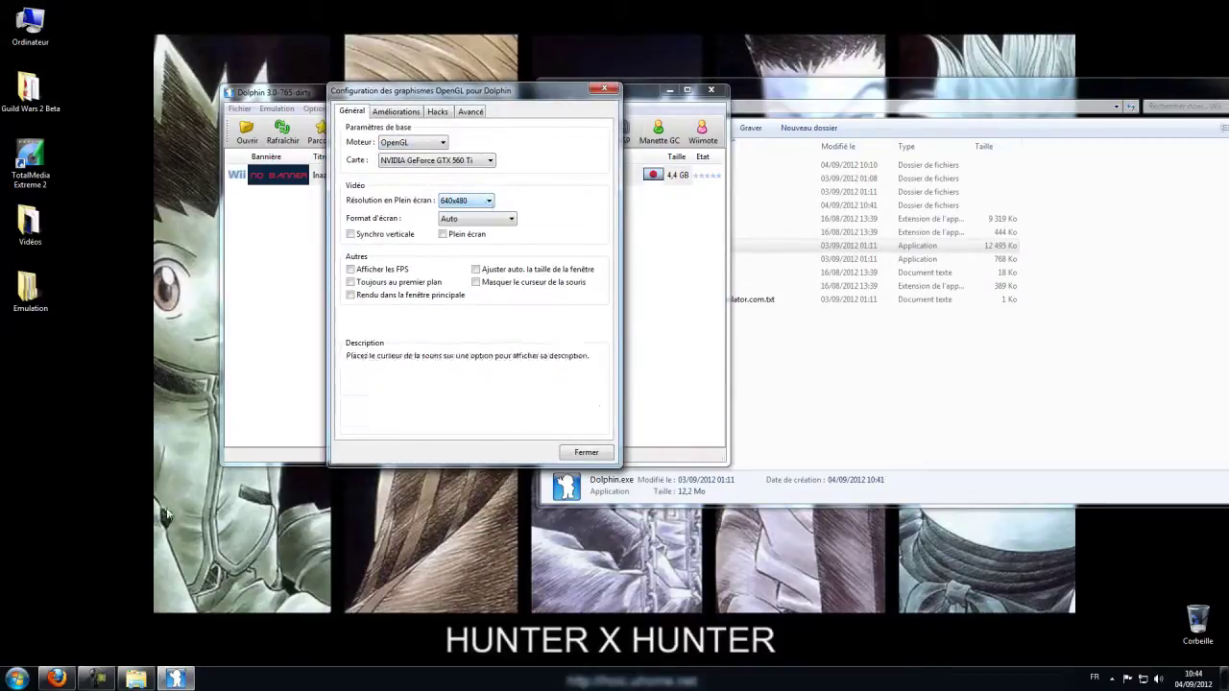
click(97, 680)
click(97, 680)
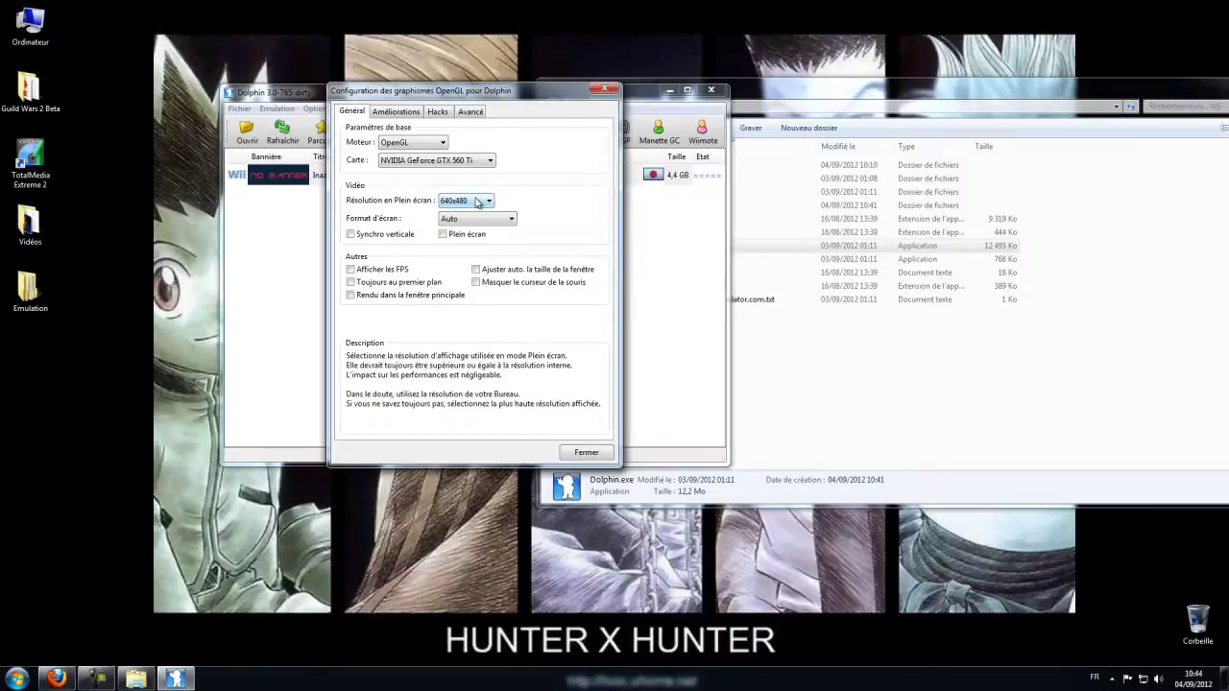
Set the full-screen resolution to 1280x720 and check the available screen formats, keeping Auto.
click(477, 201)
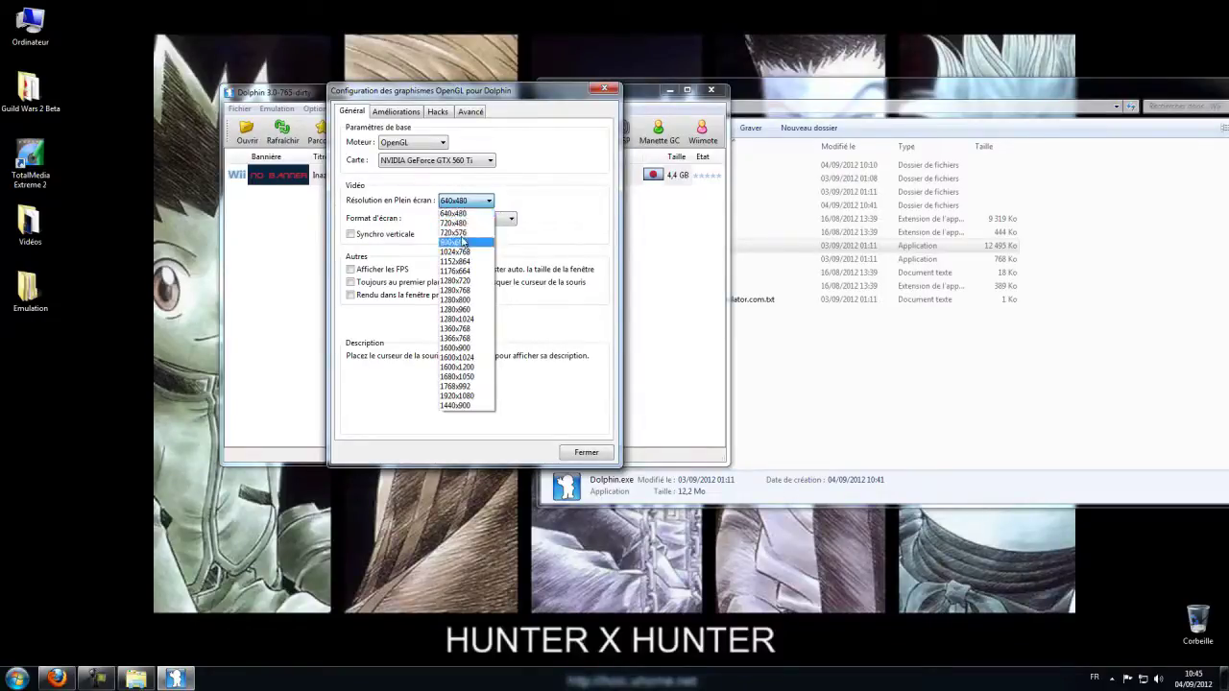
click(463, 281)
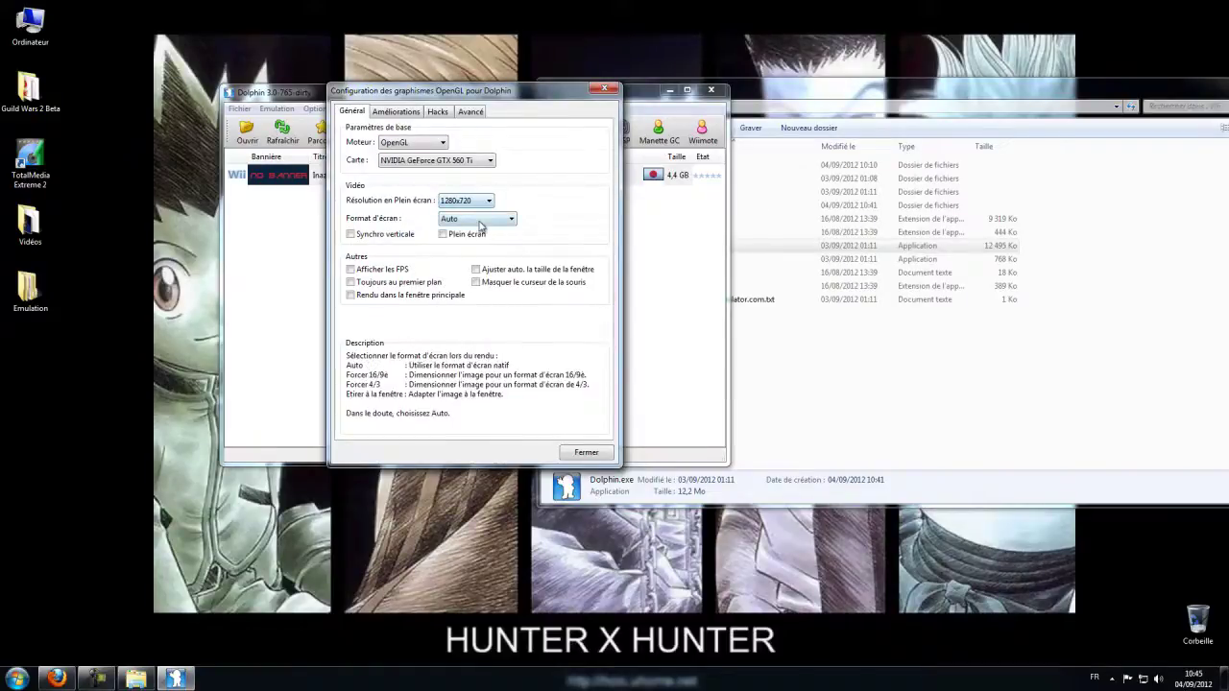
click(477, 219)
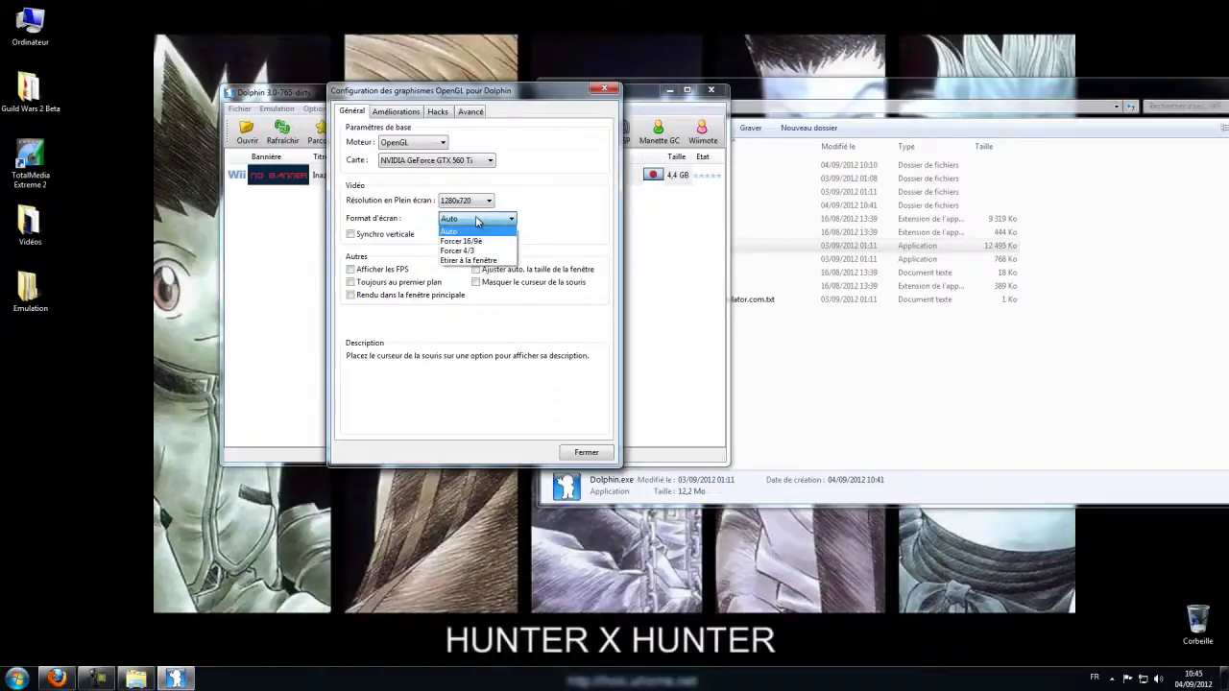
click(477, 220)
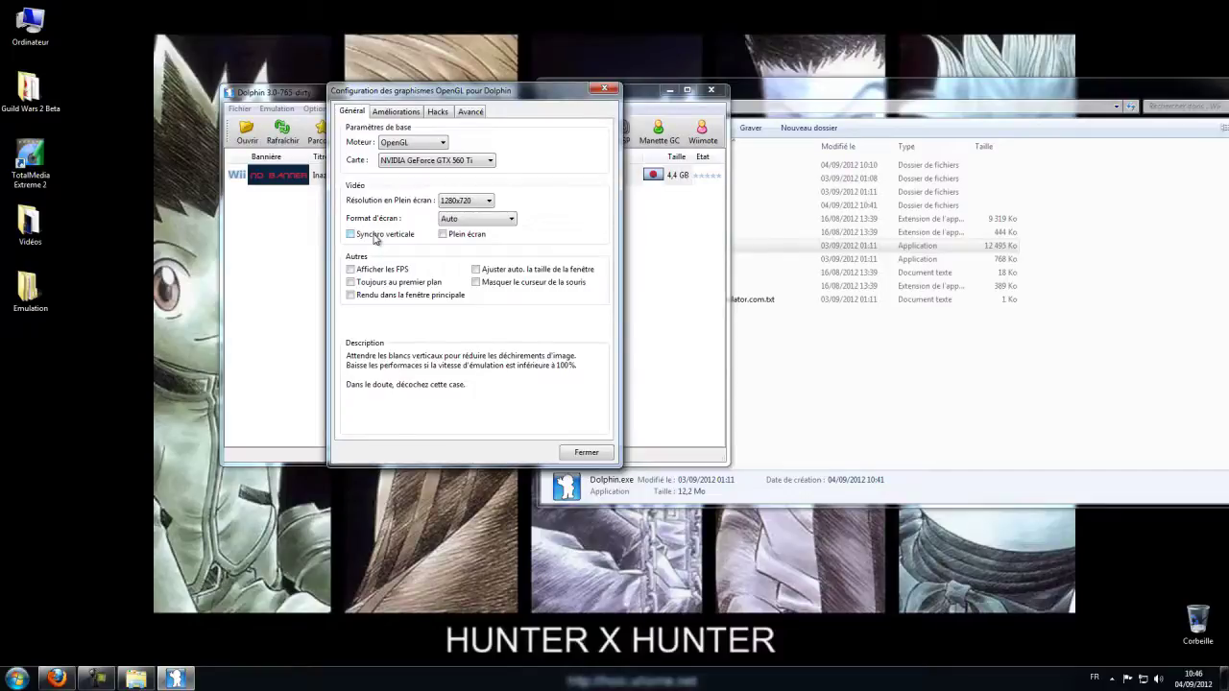
Enable rendering in the main window (Rendu dans la fenêtre principale) and read the other display options' descriptions.
mouse_move(468, 240)
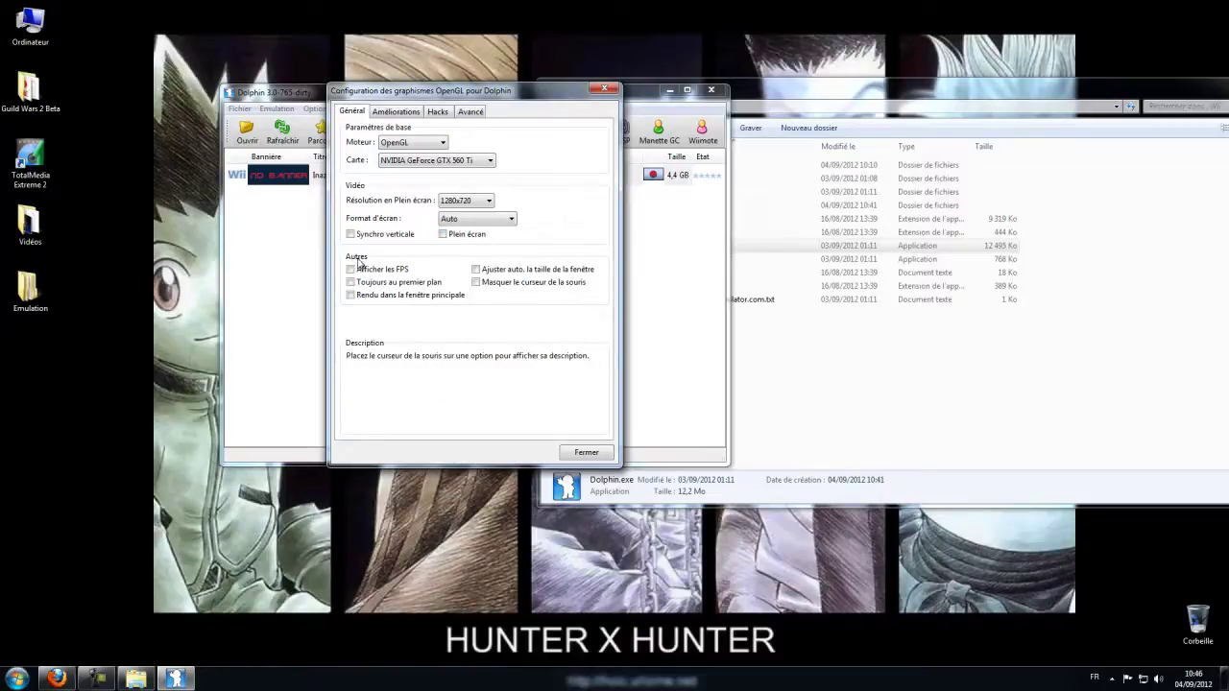
mouse_move(384, 274)
drag(426, 97, 1006, 83)
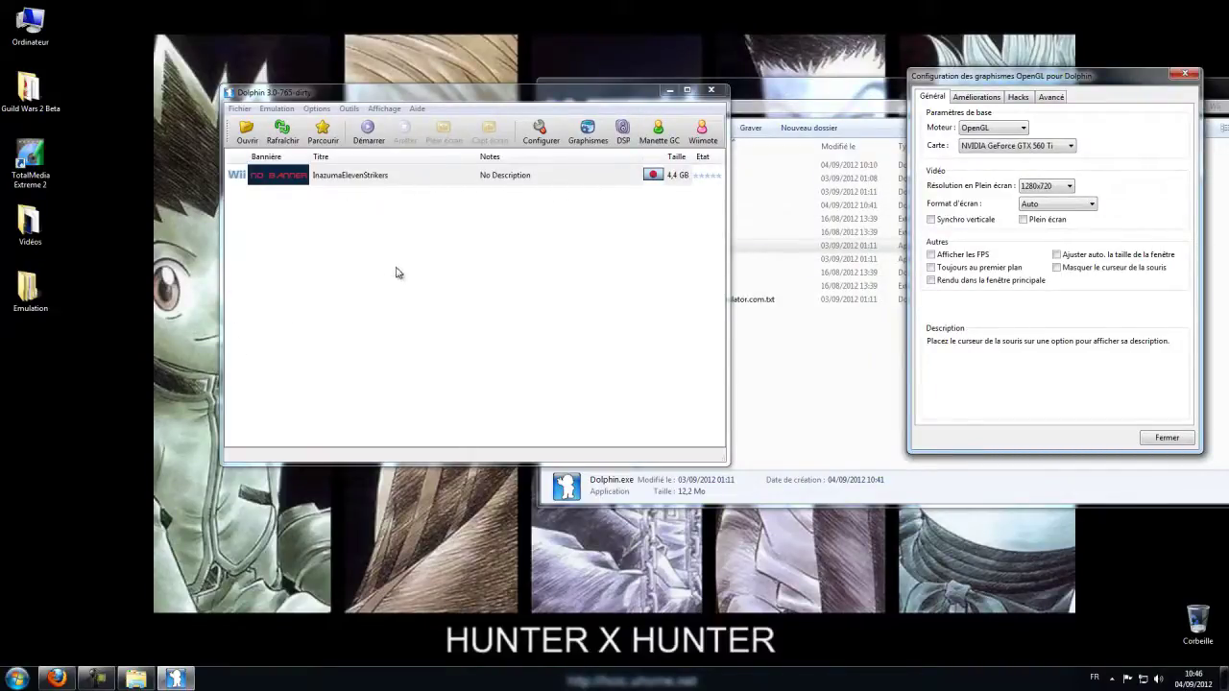
mouse_move(970, 286)
click(960, 280)
drag(998, 75, 403, 43)
mouse_move(489, 226)
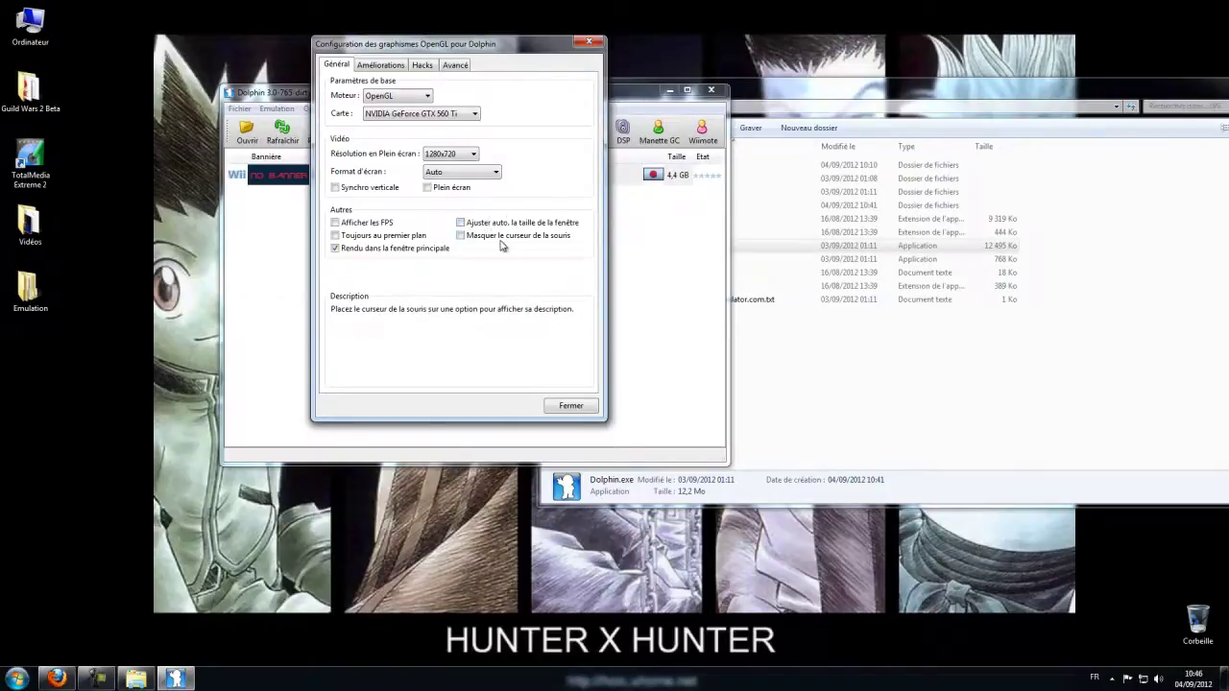
Set the internal resolution (Résolution interne) in the graphics enhancements to 1.5x Native (960x792).
click(378, 67)
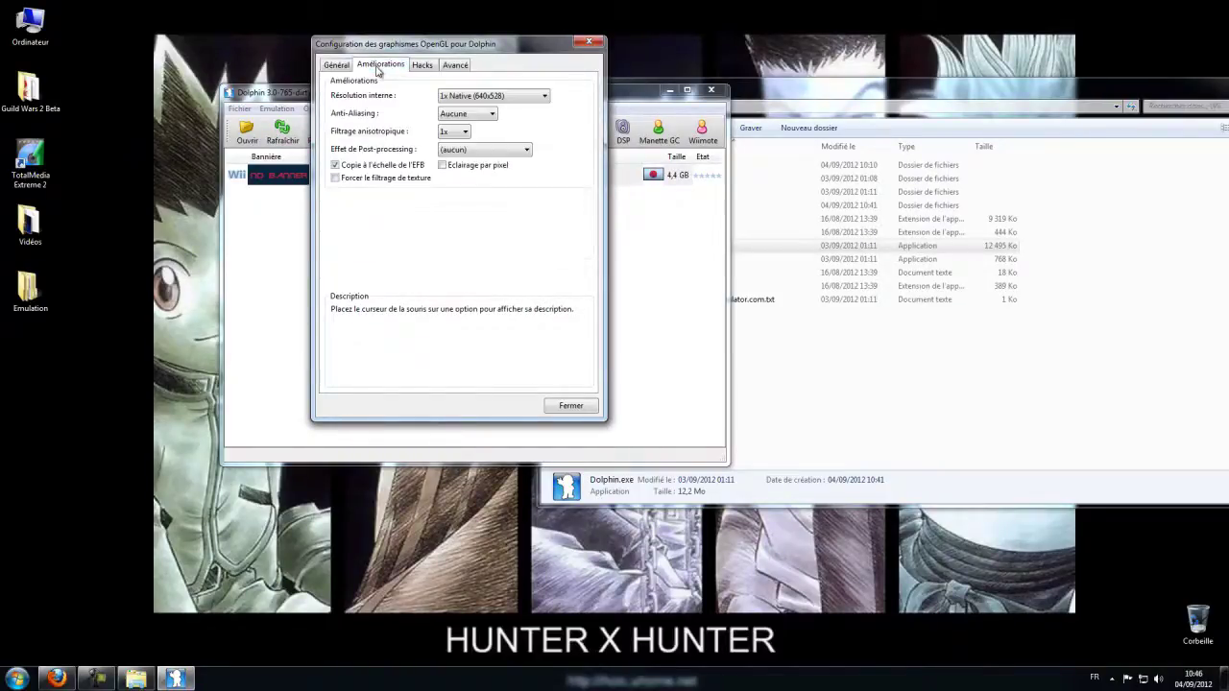
click(335, 68)
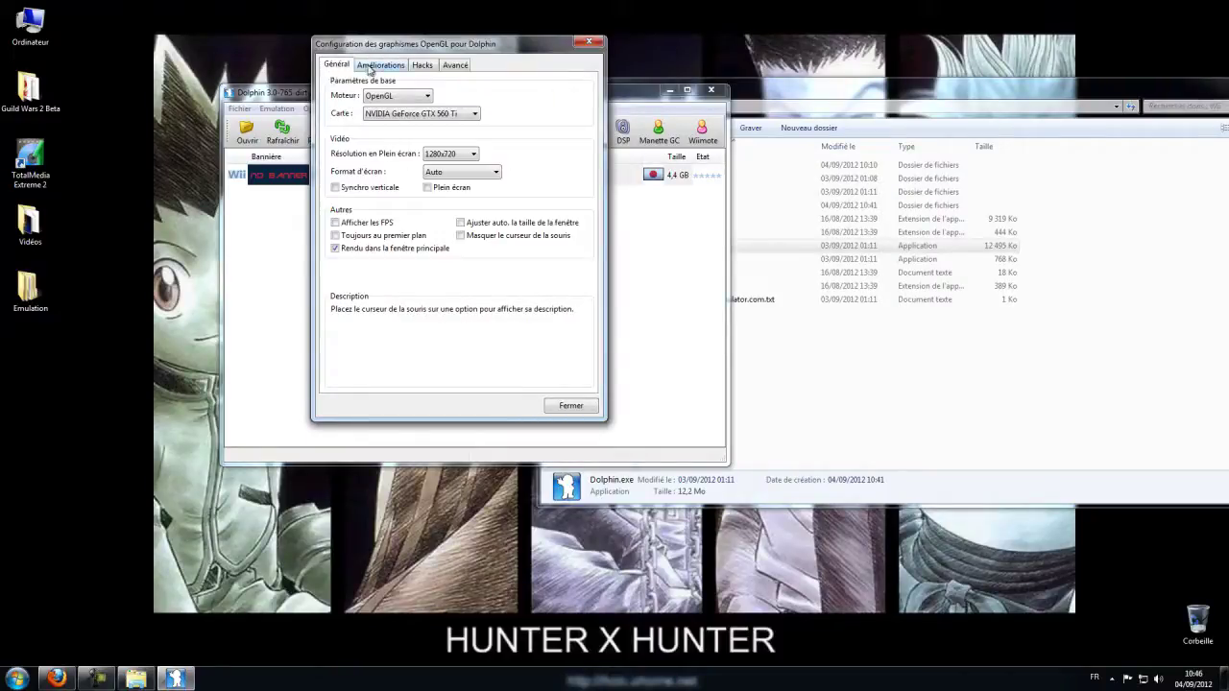
click(370, 67)
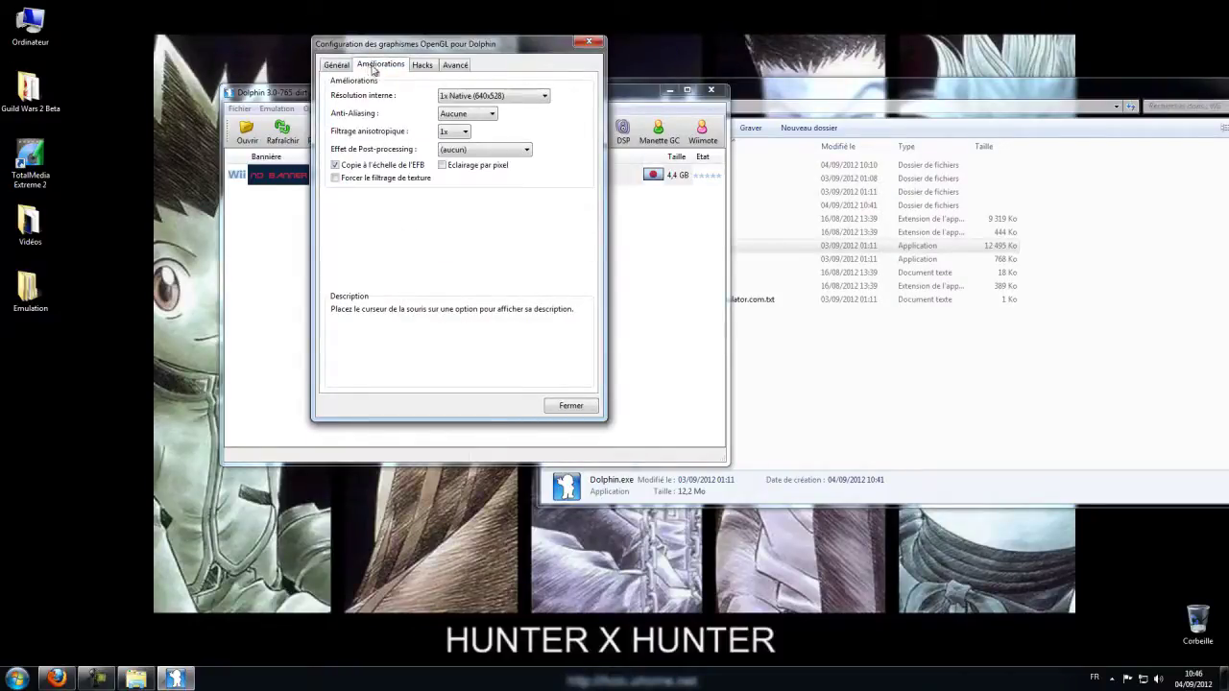
click(465, 100)
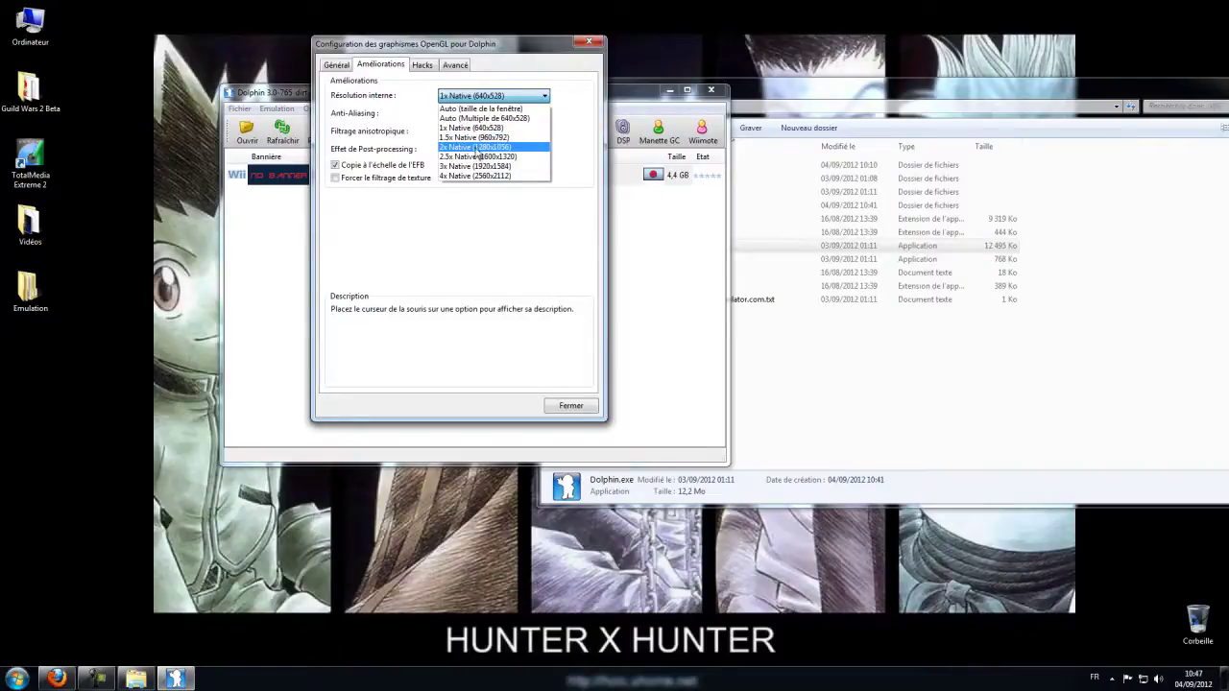
click(477, 139)
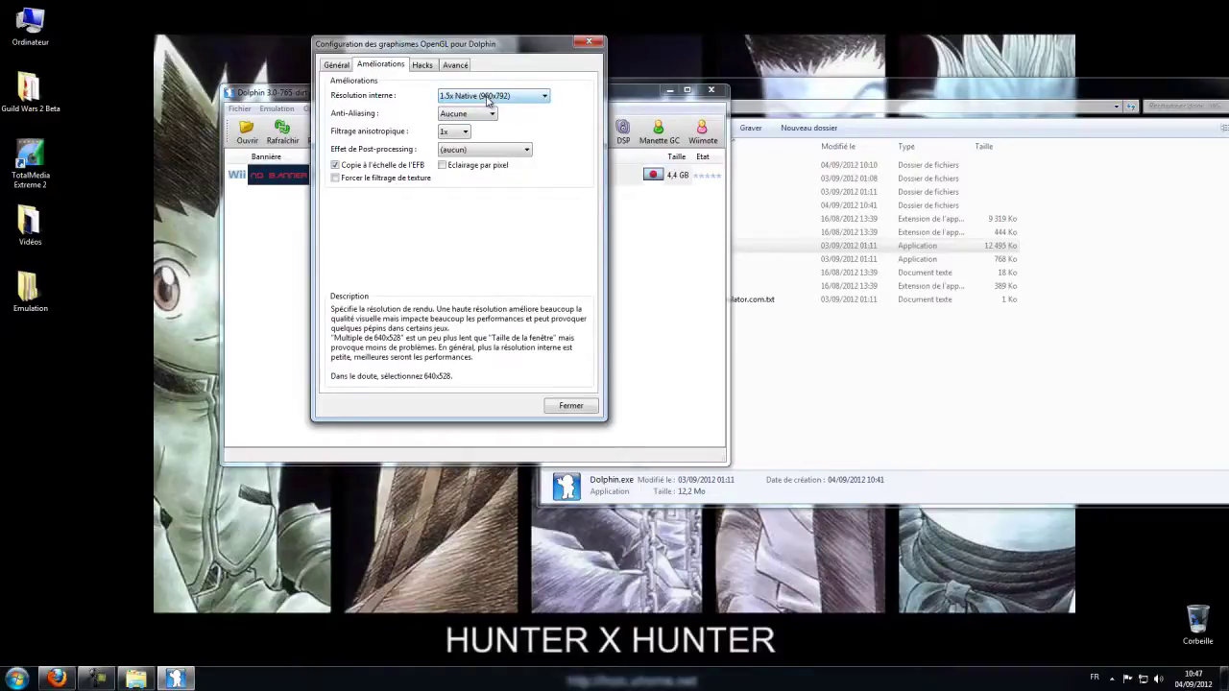
Check the available anti-aliasing levels in the graphics enhancements, keeping Aucune.
click(468, 113)
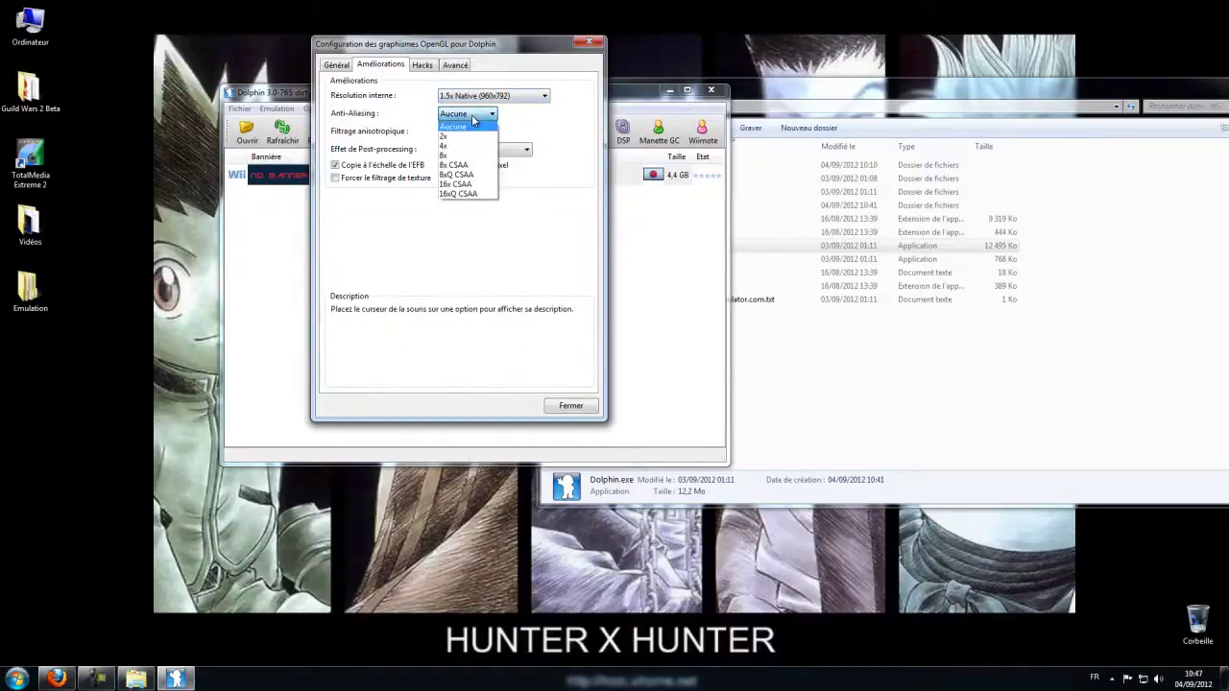
click(468, 121)
click(338, 66)
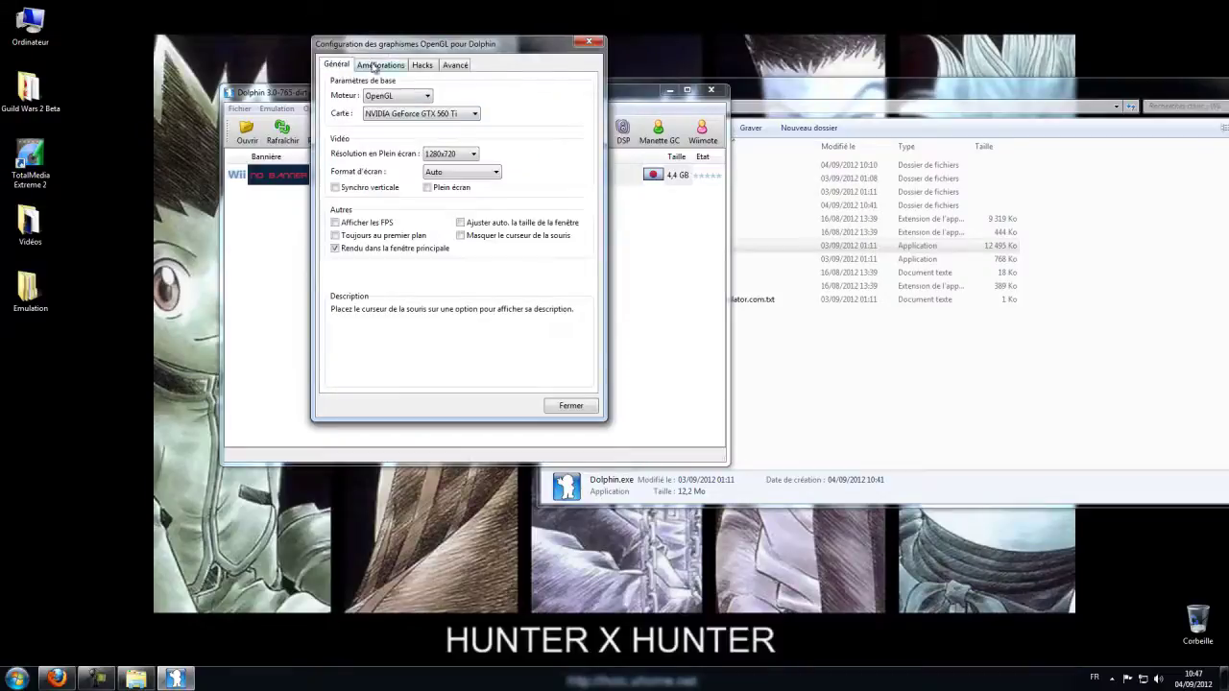
click(402, 69)
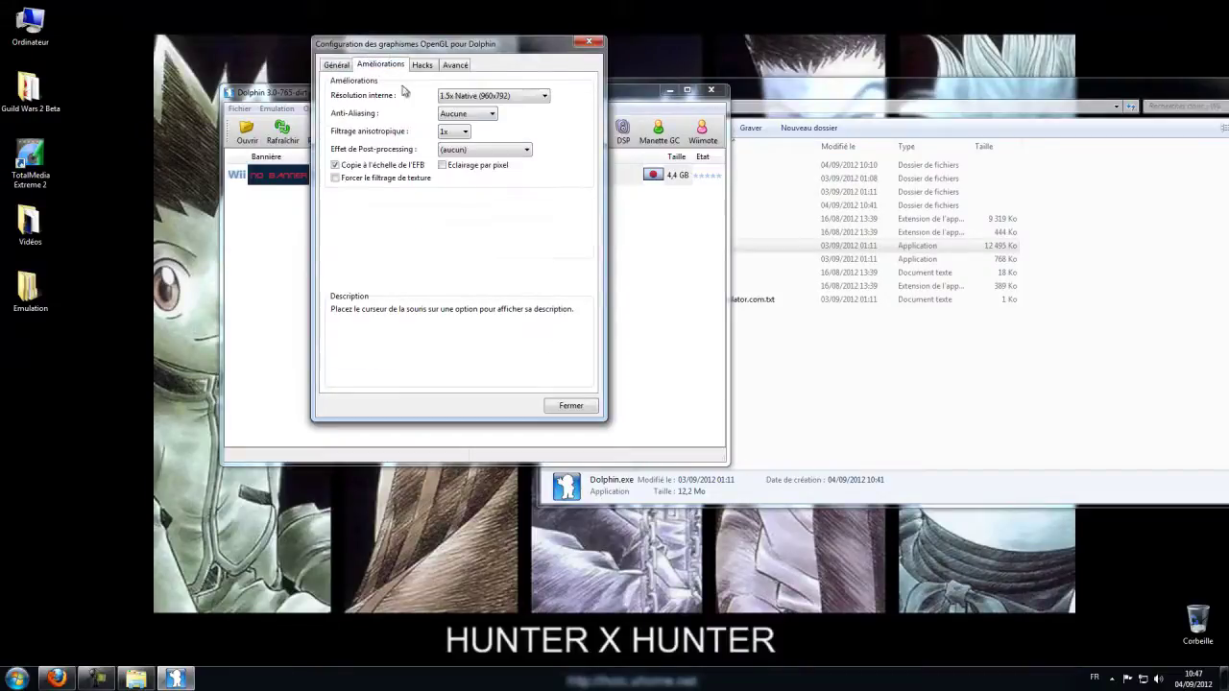
click(461, 114)
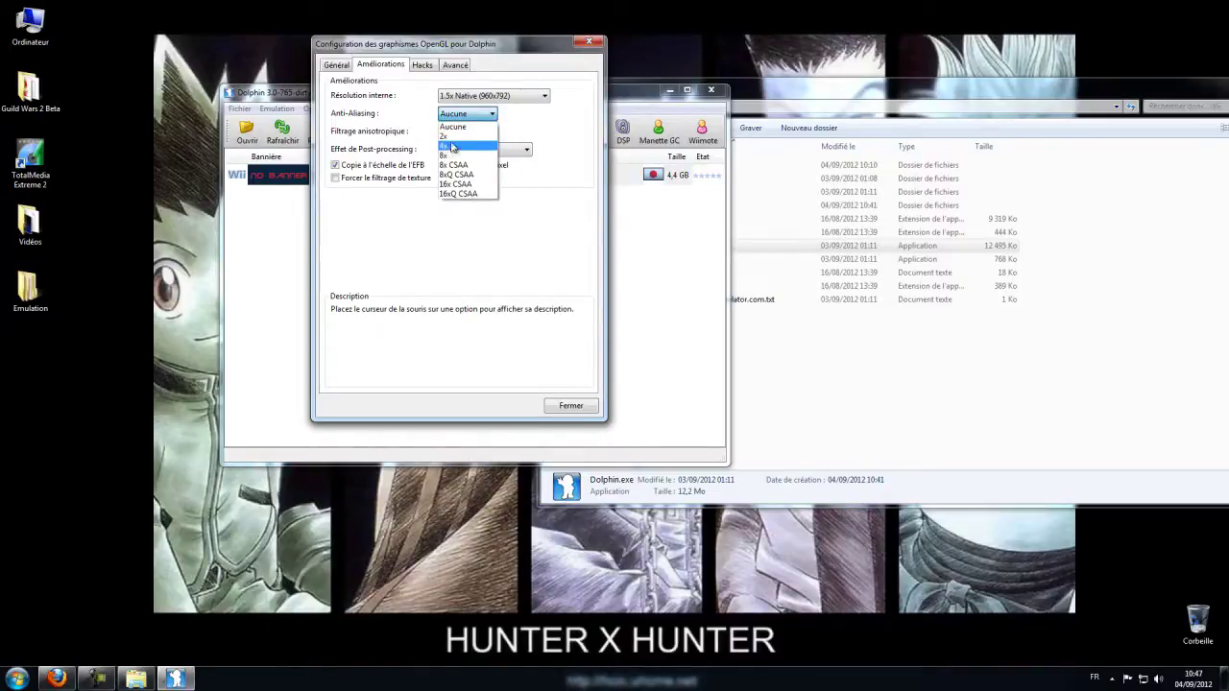
click(471, 128)
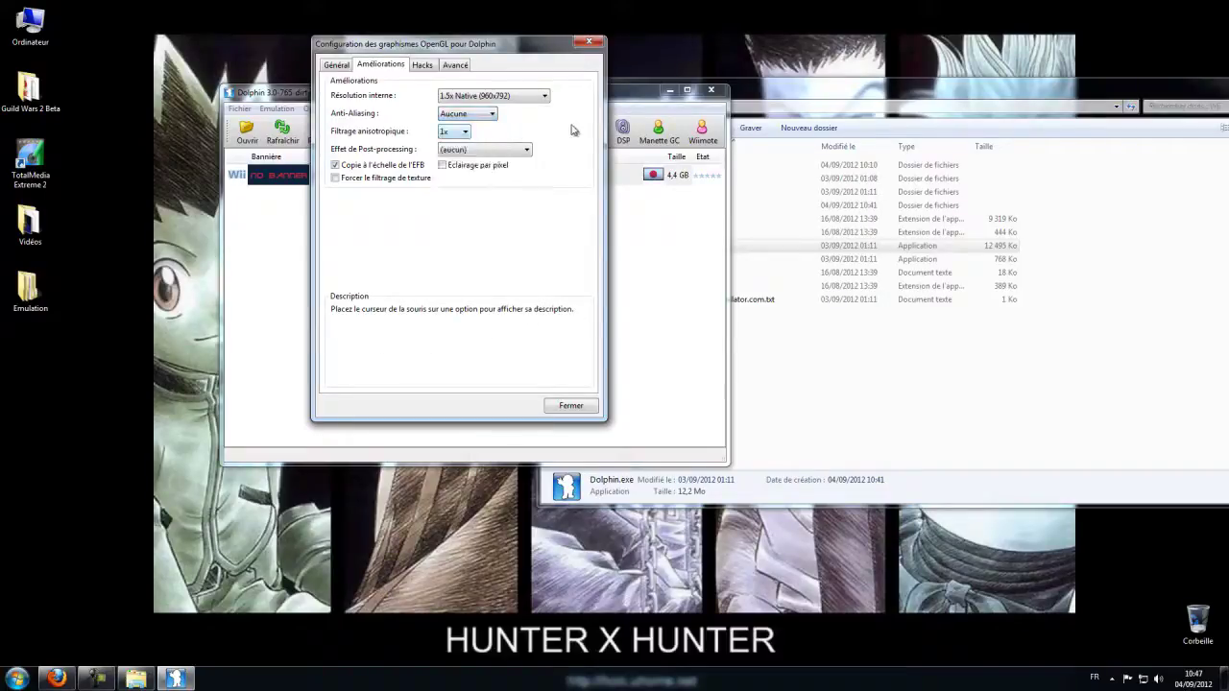
Set the anisotropic filtering to 4x and look through the post-processing effects, keeping (aucun).
click(464, 135)
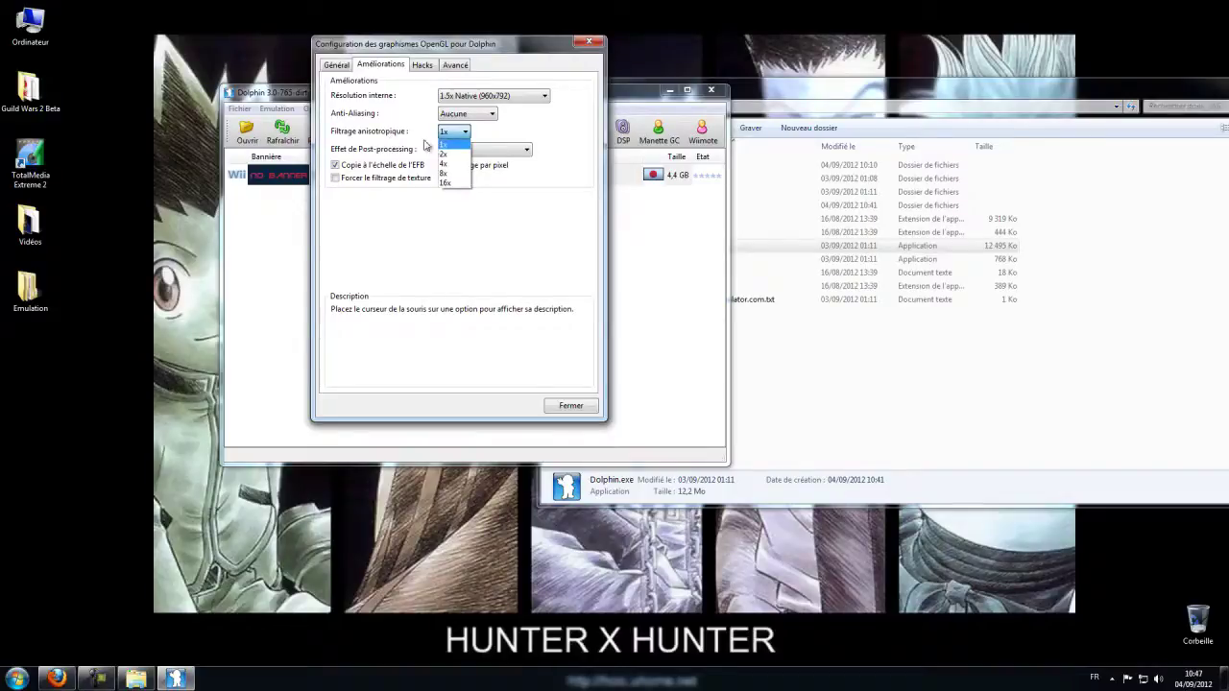
click(448, 164)
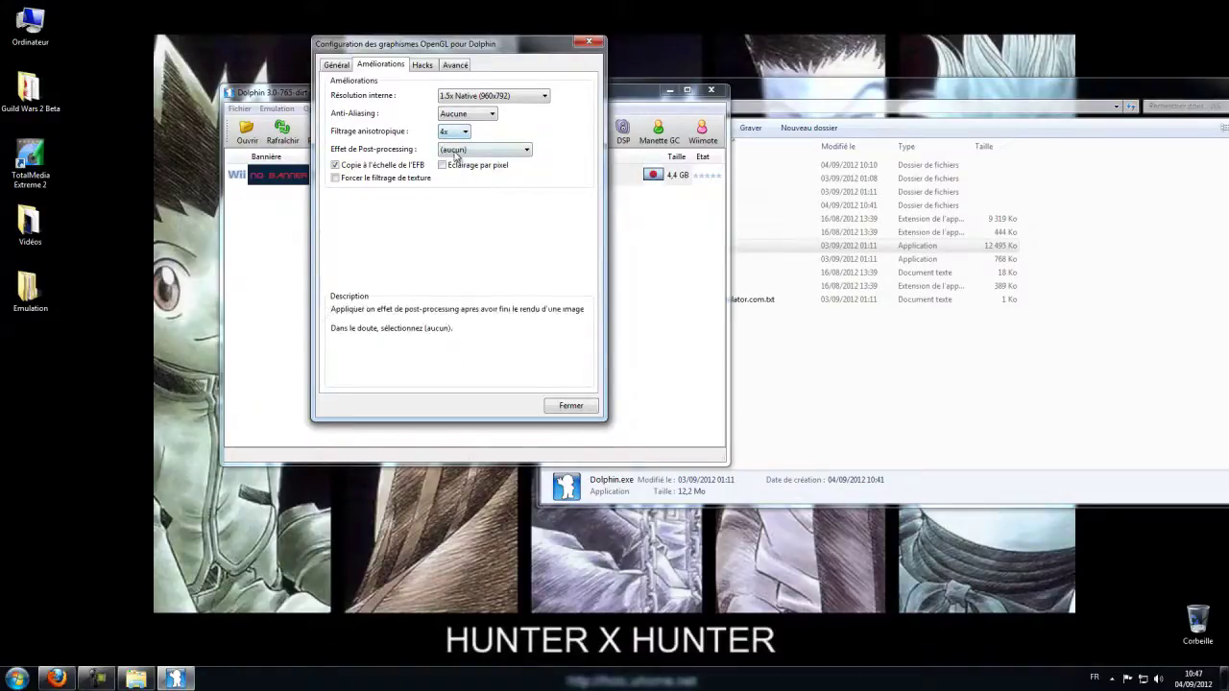
click(456, 151)
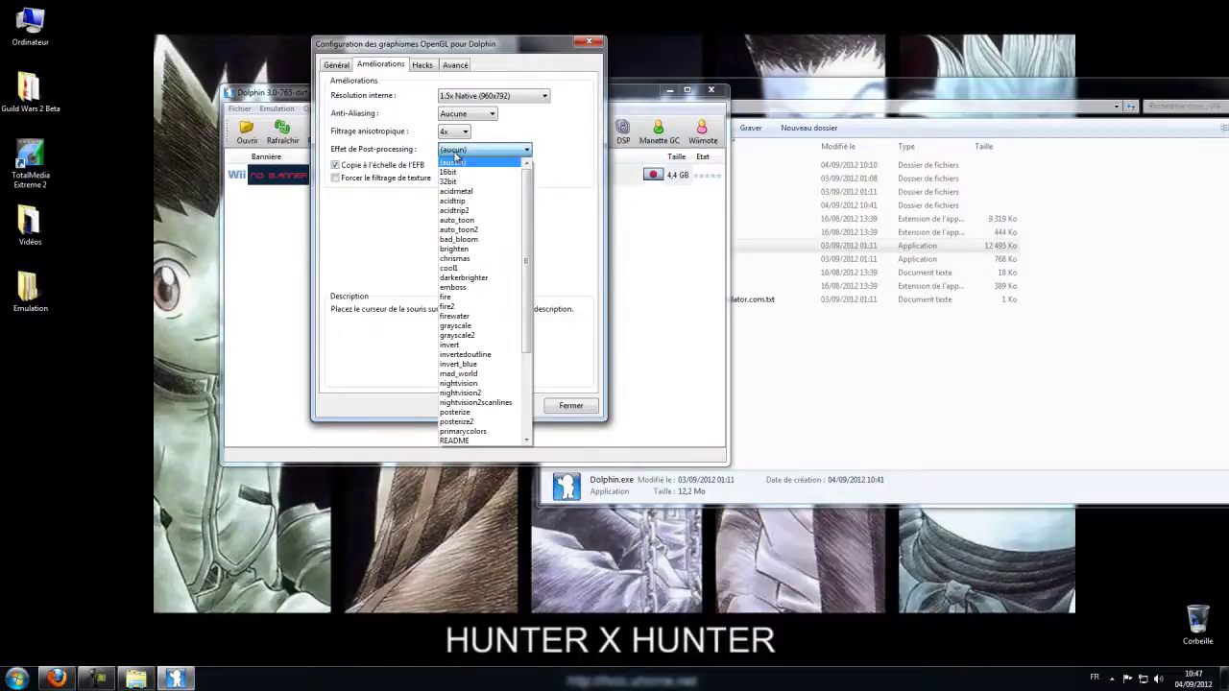
scroll(461, 283, down, 5)
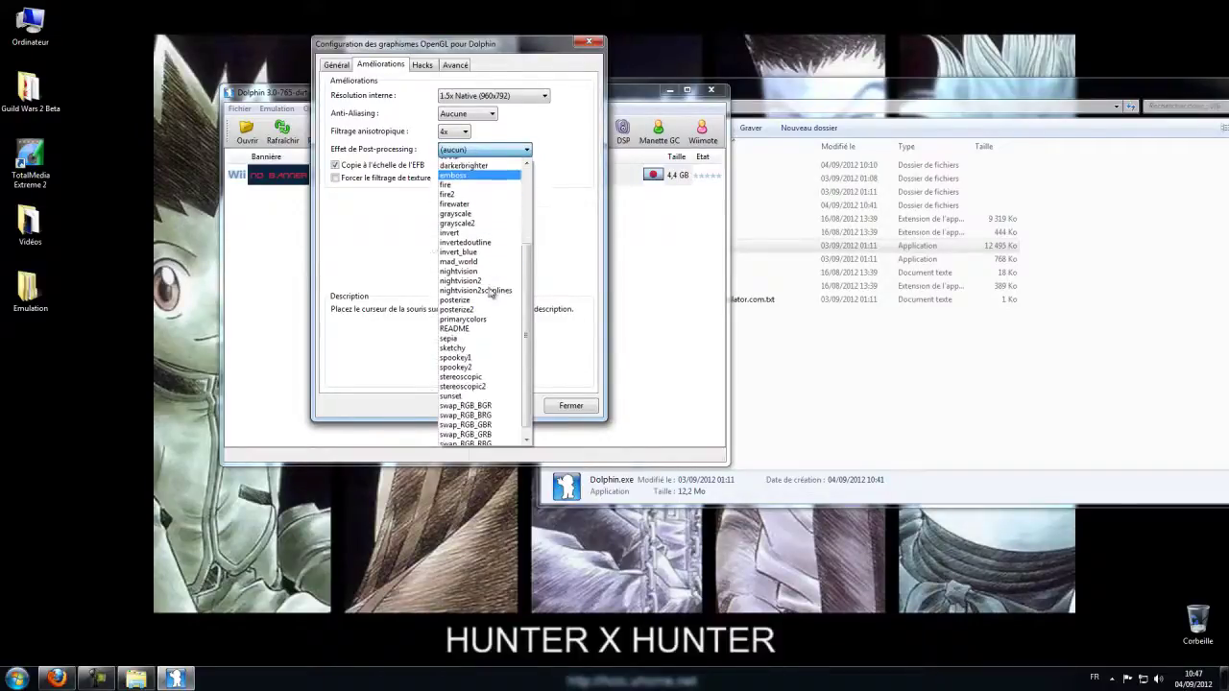
scroll(461, 283, up, 5)
click(489, 157)
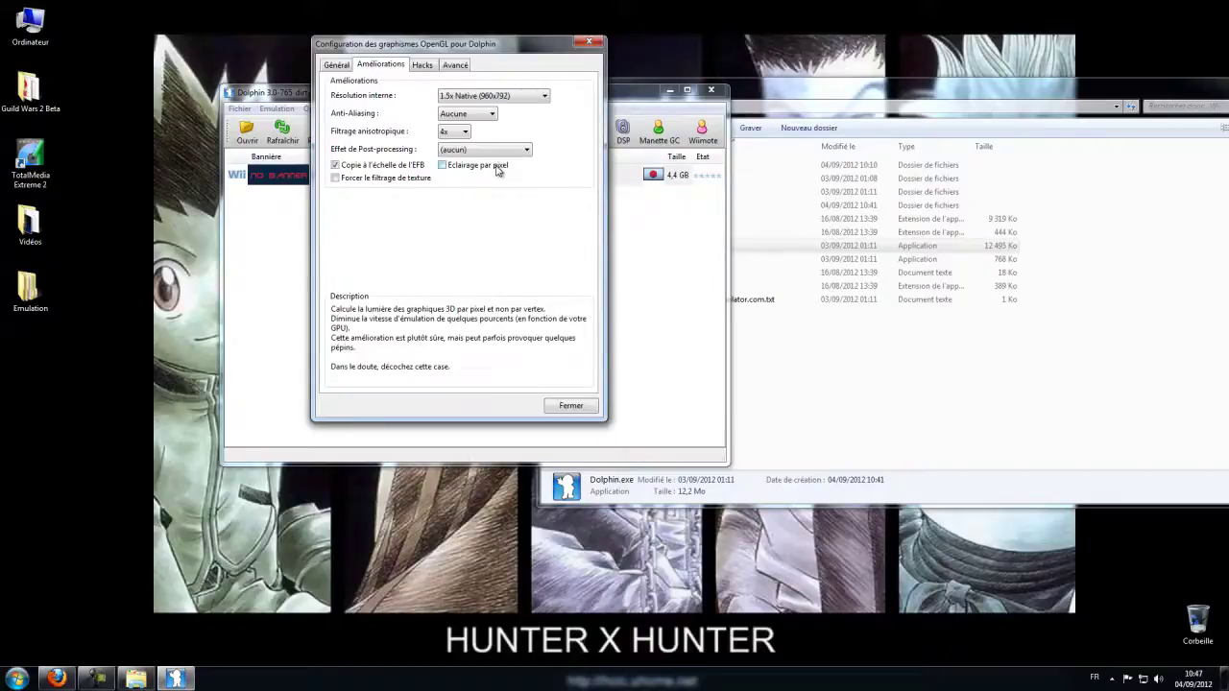
Review the graphics hacks and advanced options, and recheck the internal resolution choice, keeping 1.5x Native (960x792).
click(423, 65)
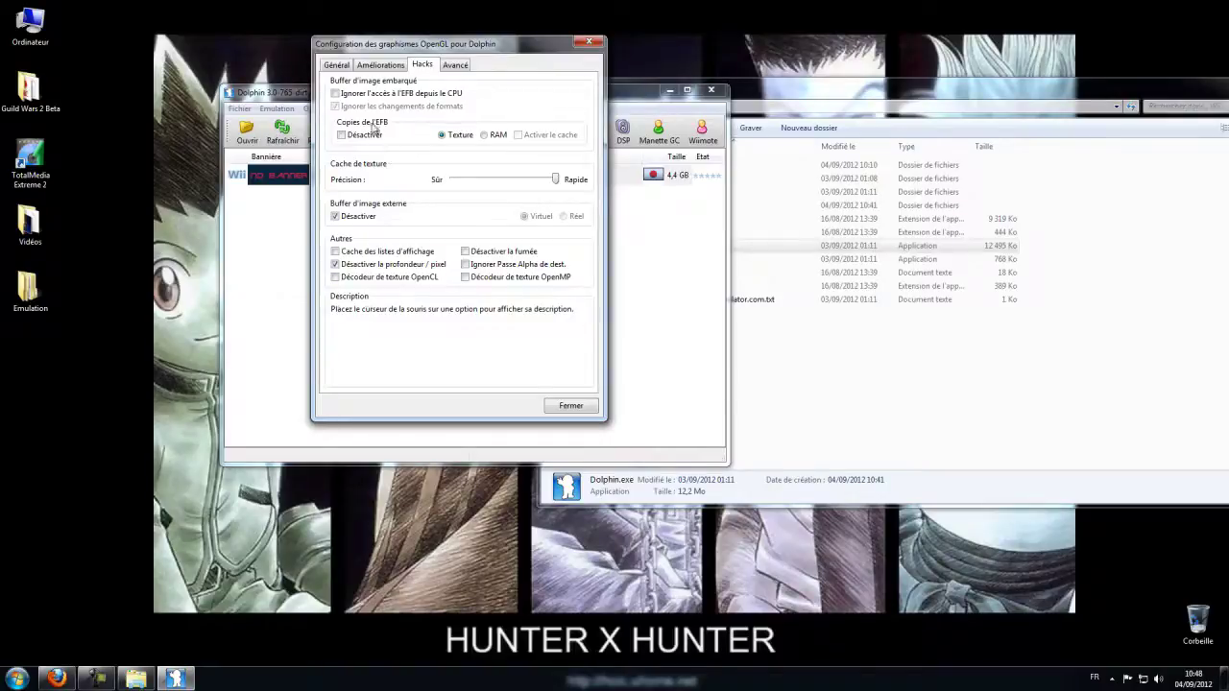
mouse_move(370, 101)
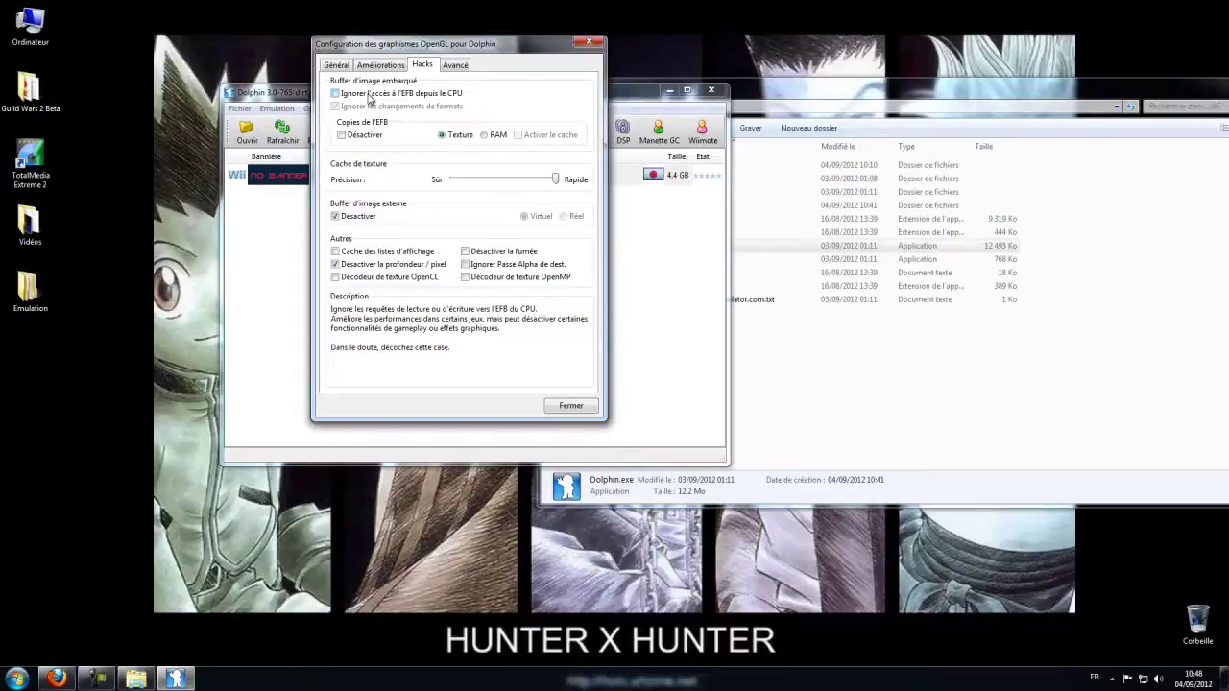
click(455, 65)
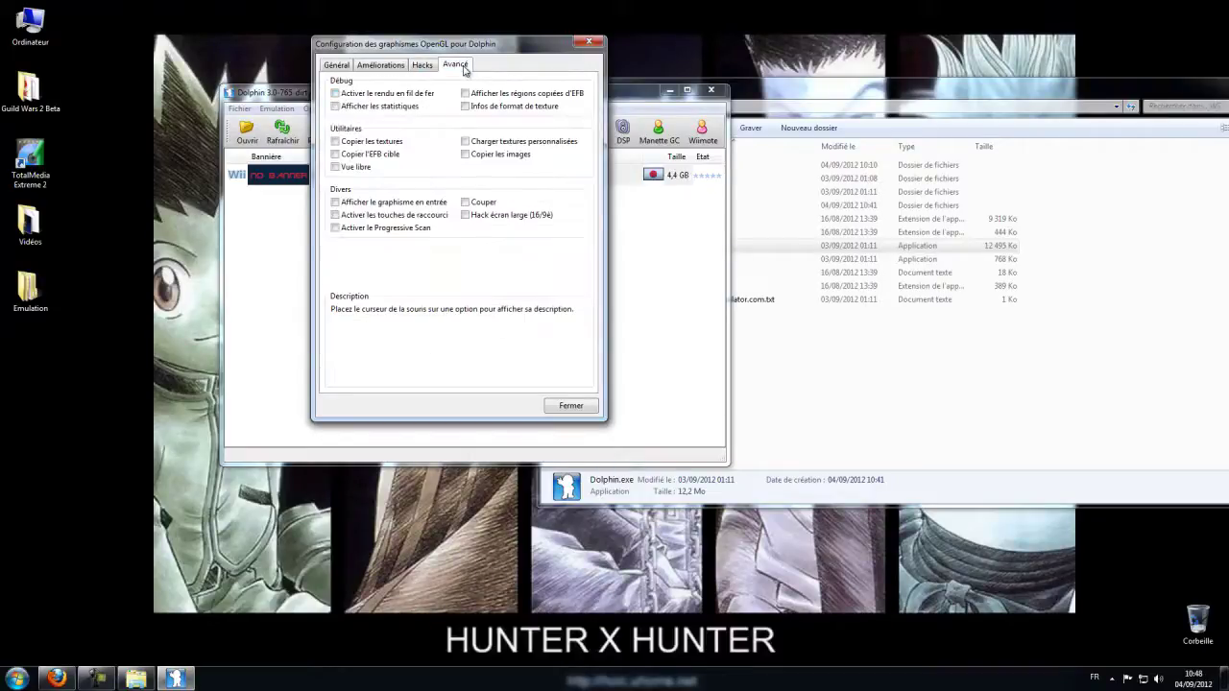
click(431, 67)
click(453, 65)
click(333, 69)
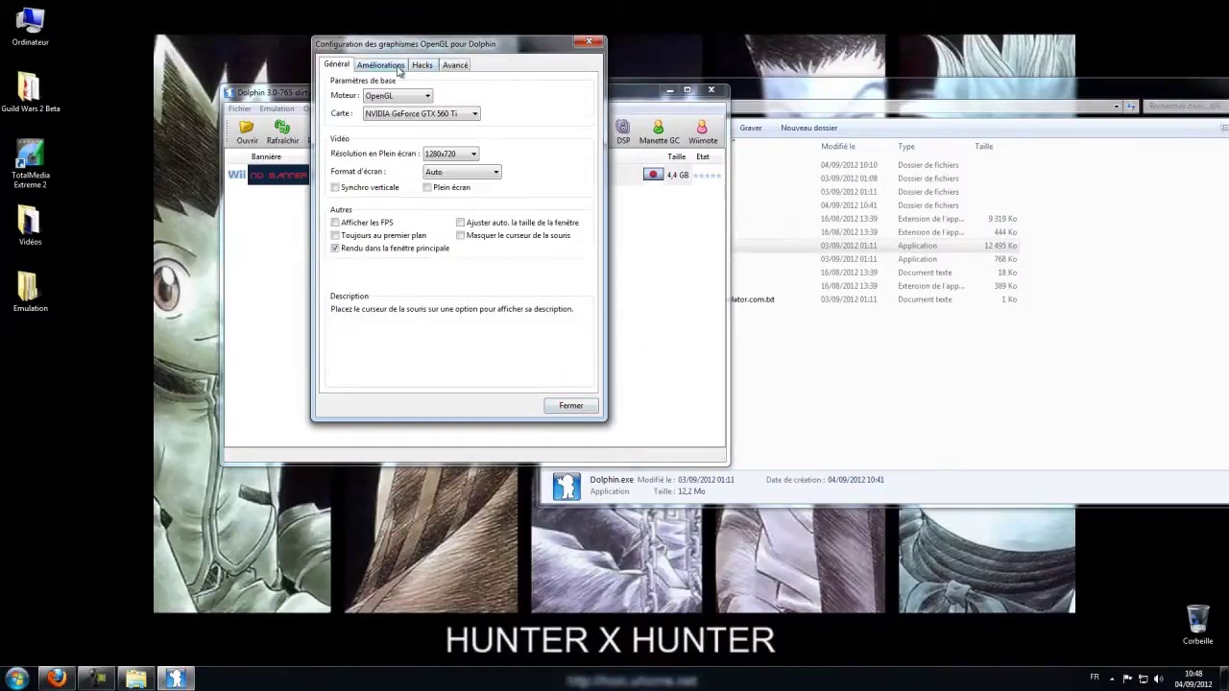
click(405, 71)
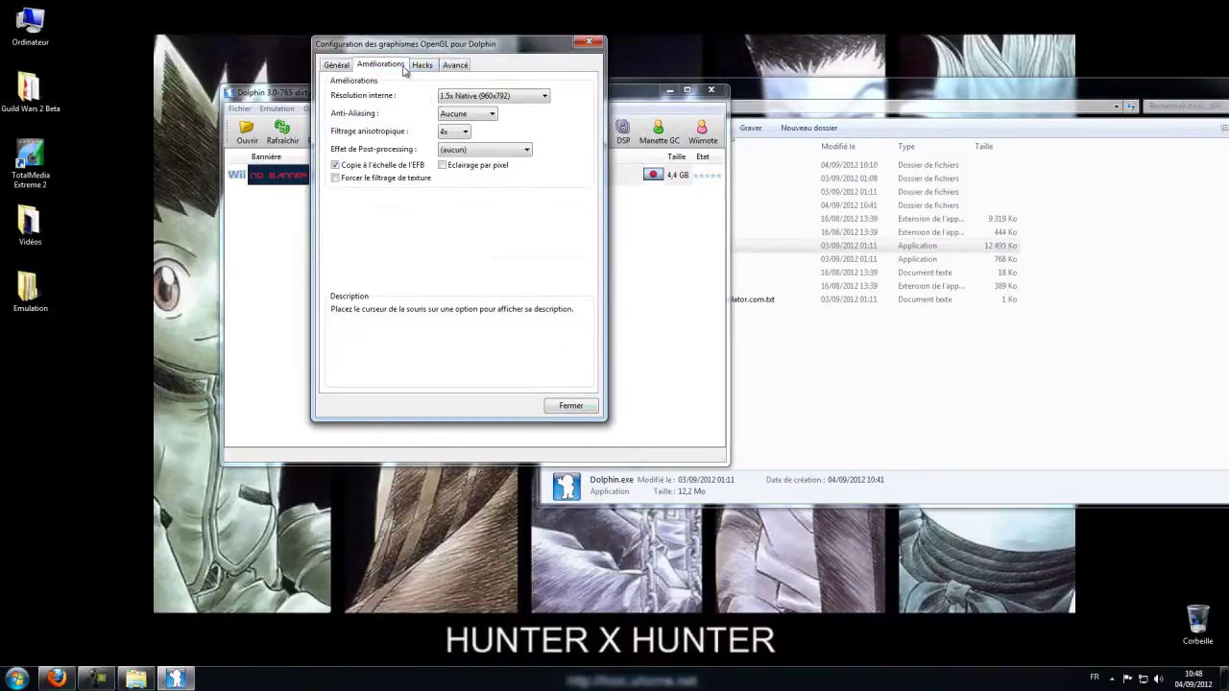
click(493, 96)
click(493, 131)
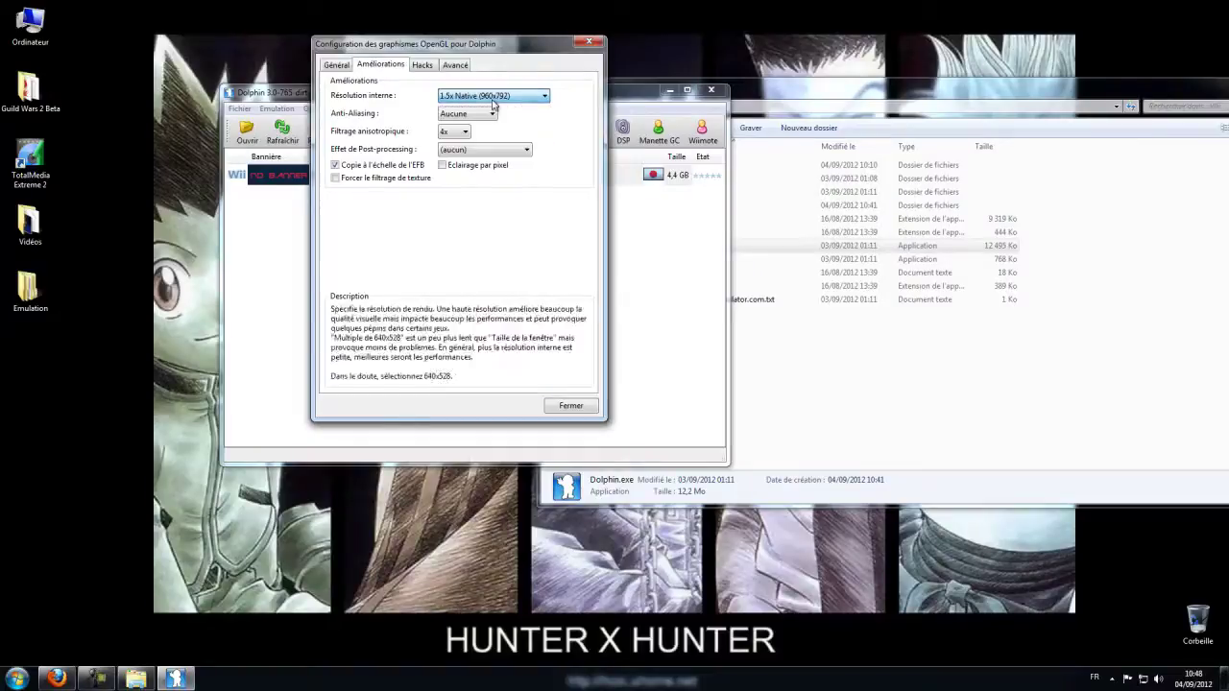
Close the graphics settings and look over the DSP audio settings without changing them.
click(570, 405)
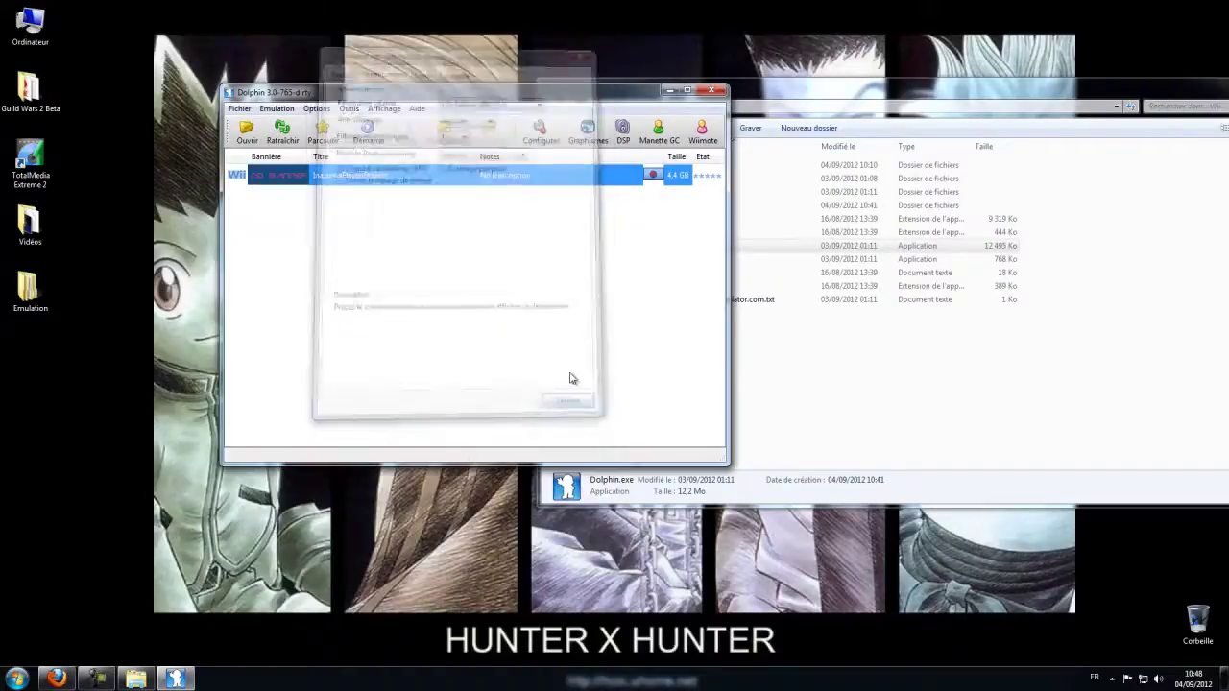
click(622, 139)
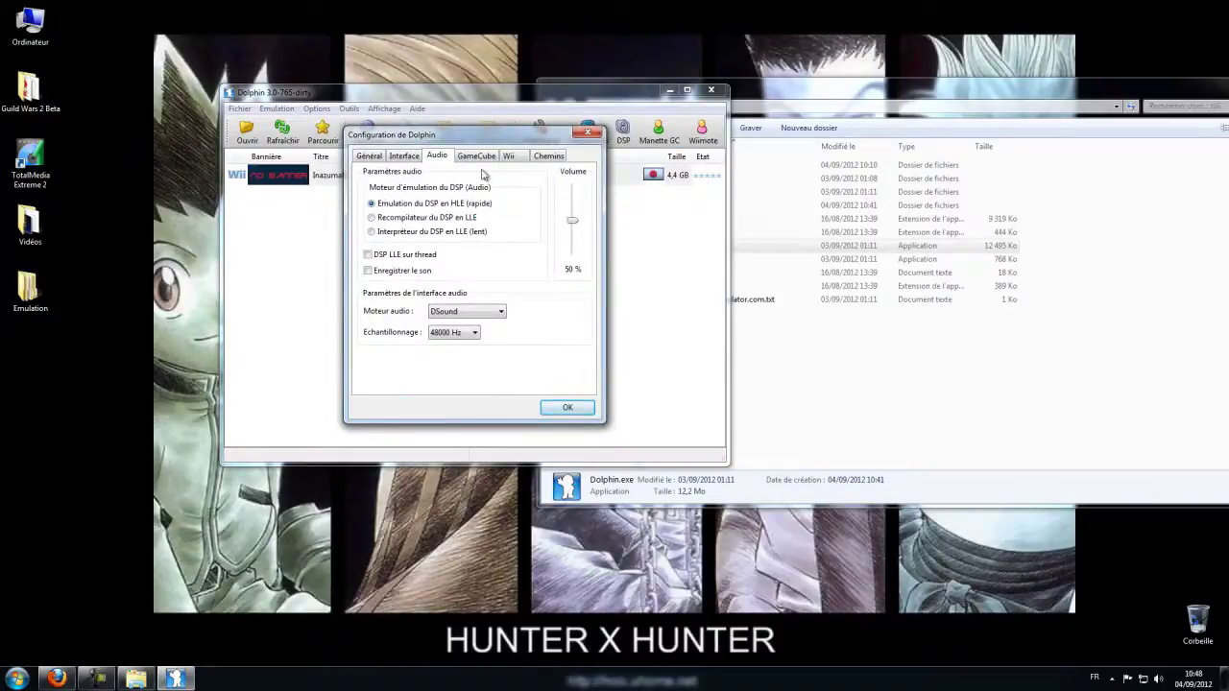
click(576, 409)
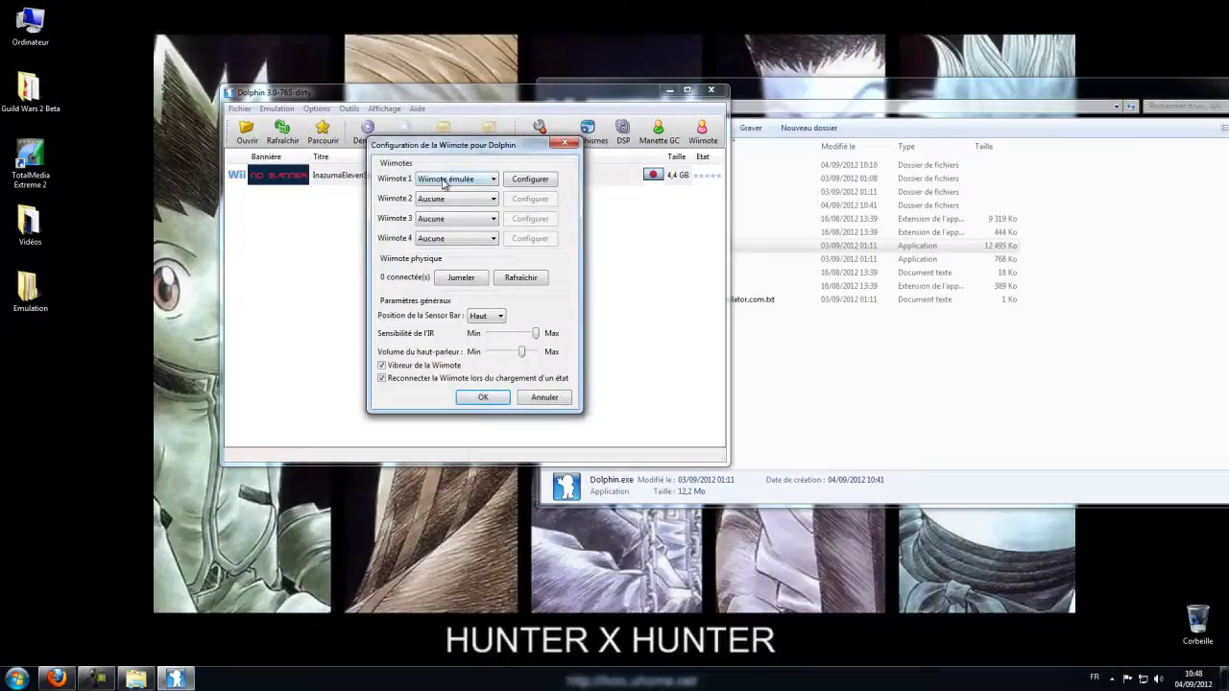
Keep Wiimote 1 as Wiimote émulée and review its button mapping for the keyboard and mouse device.
click(443, 180)
click(443, 197)
click(529, 178)
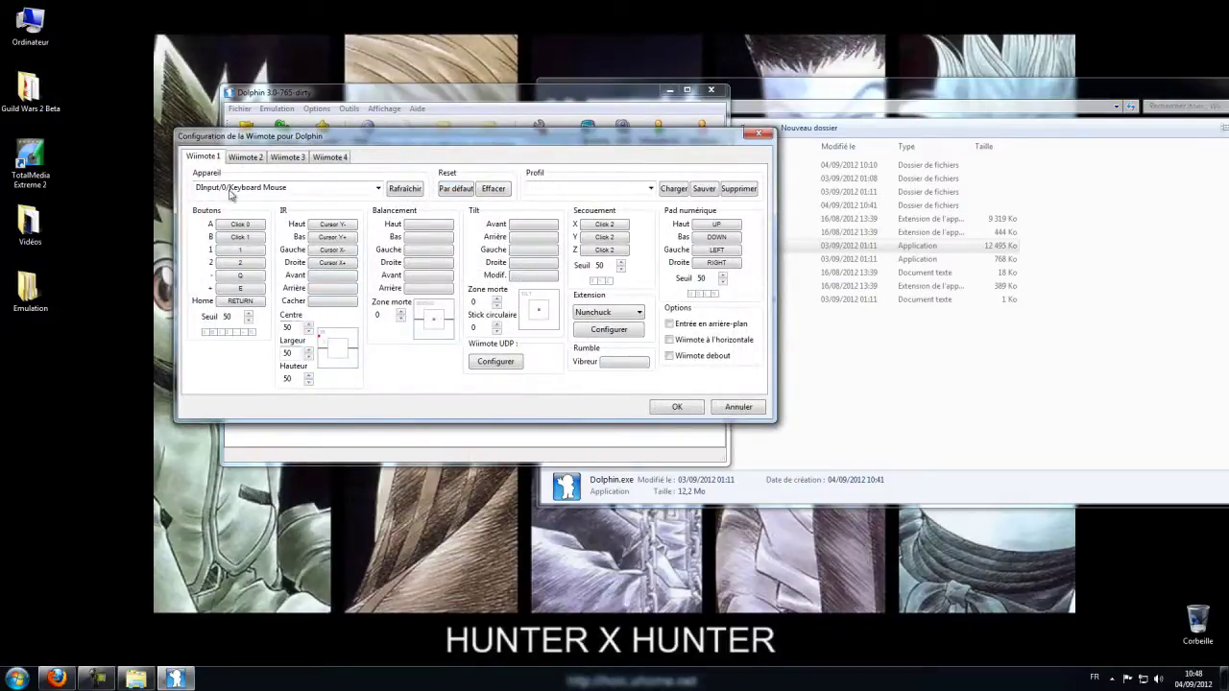
click(758, 133)
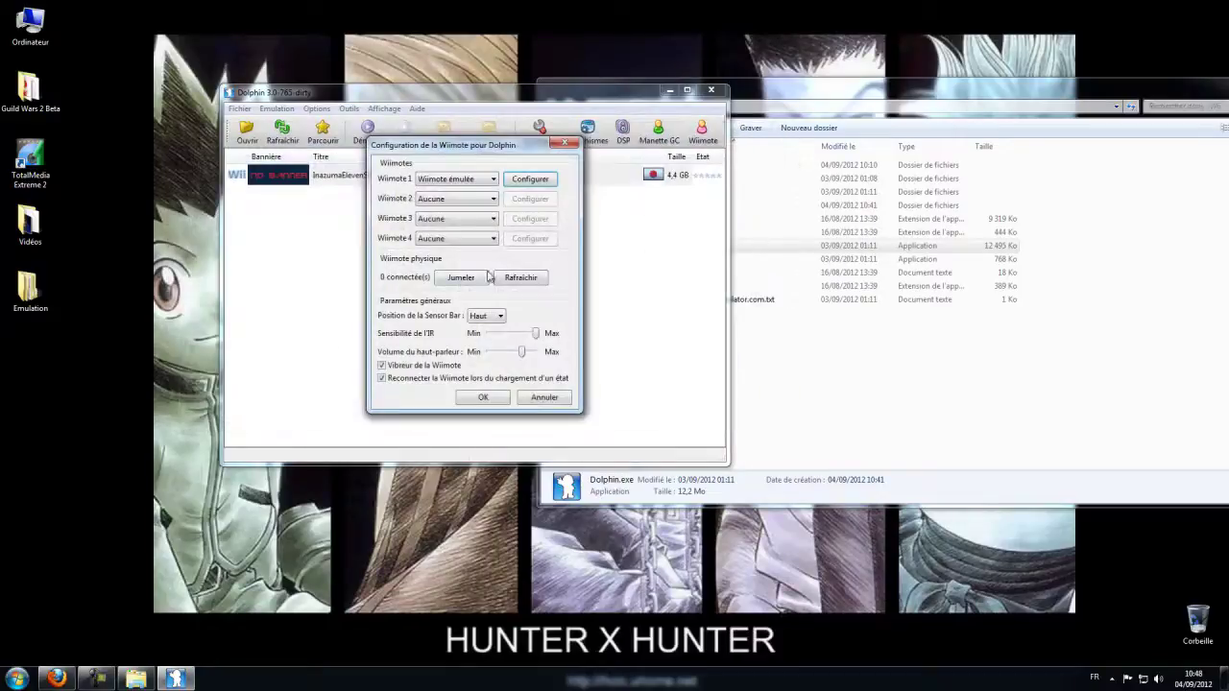
Set Wiimote 1 to Wiimote physique, try to pair a physical Wiimote, and accept the Wiimote configuration.
click(471, 180)
click(471, 211)
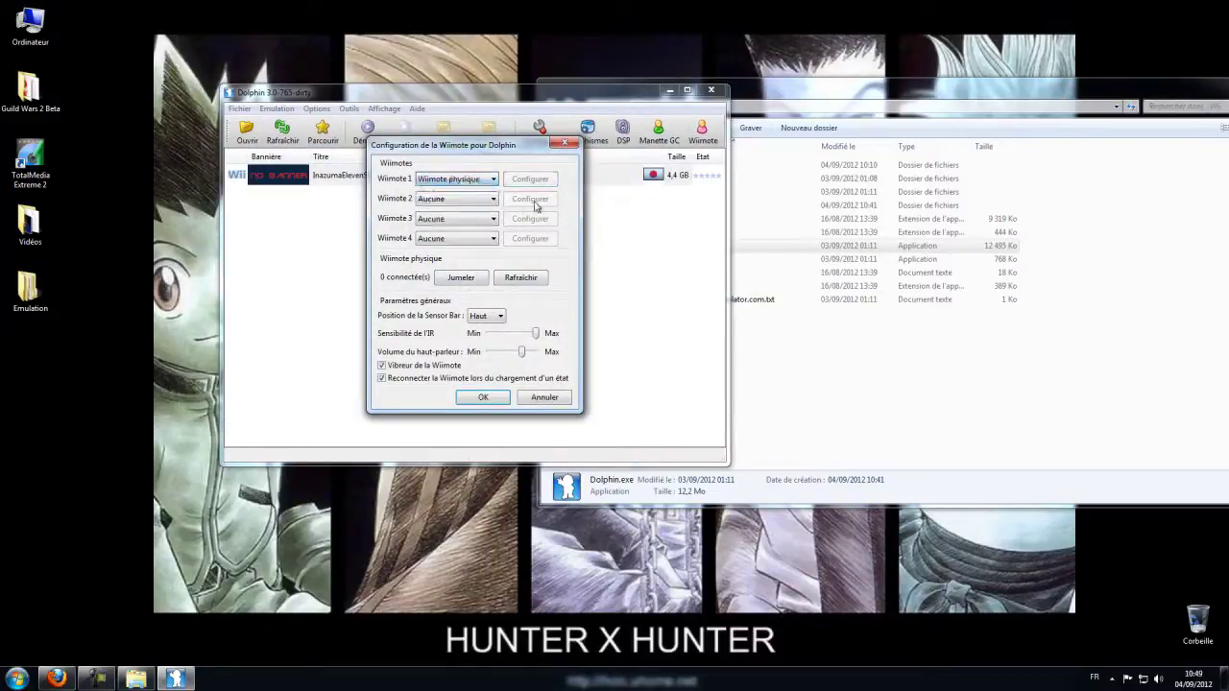
click(461, 279)
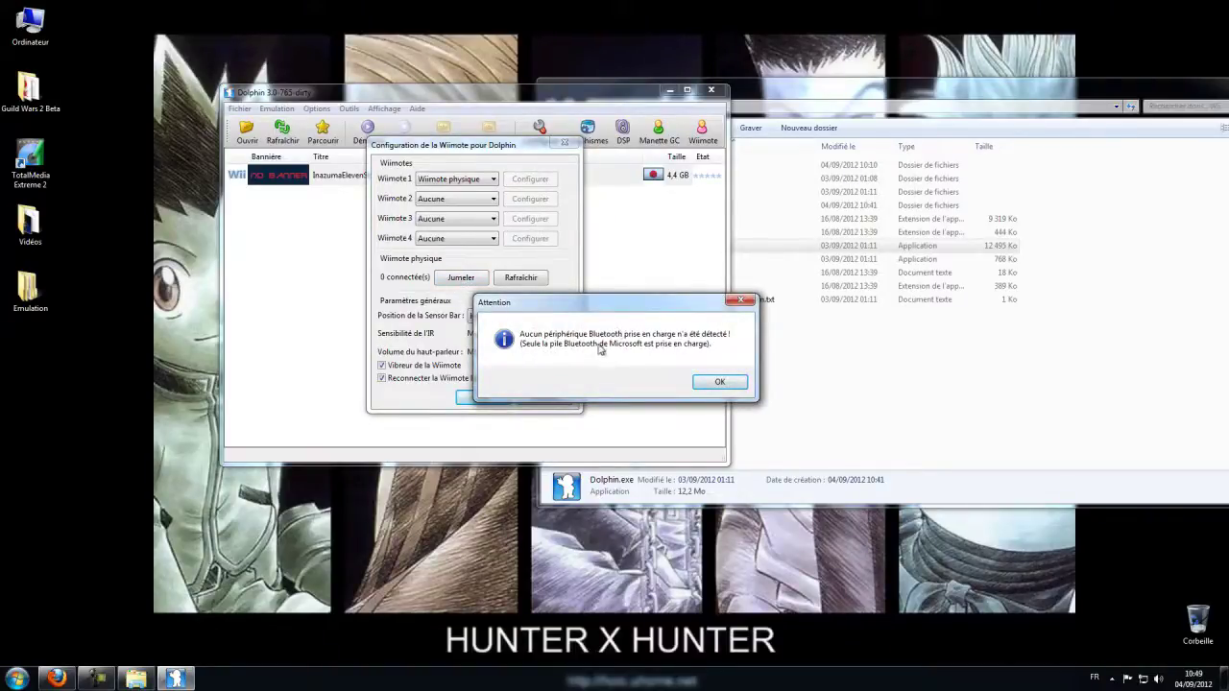
click(718, 382)
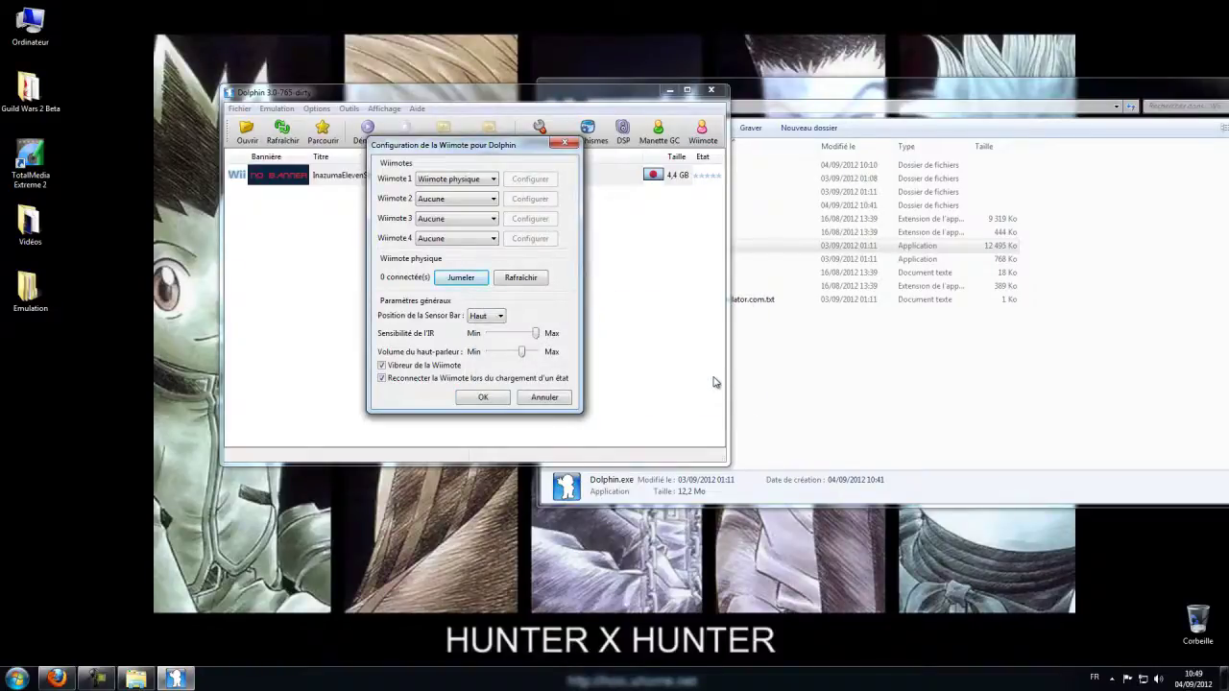
click(479, 398)
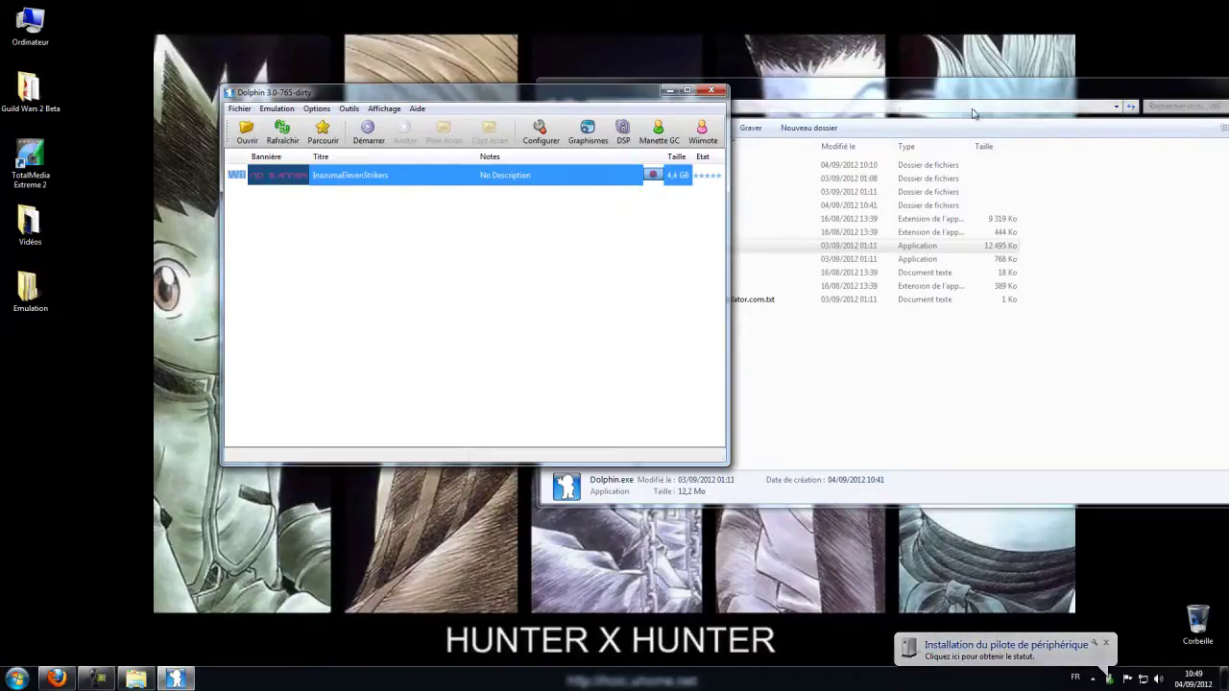
Minimize the Wii folder window and check the driver installation status of the Bluetooth device.
drag(951, 91, 830, 97)
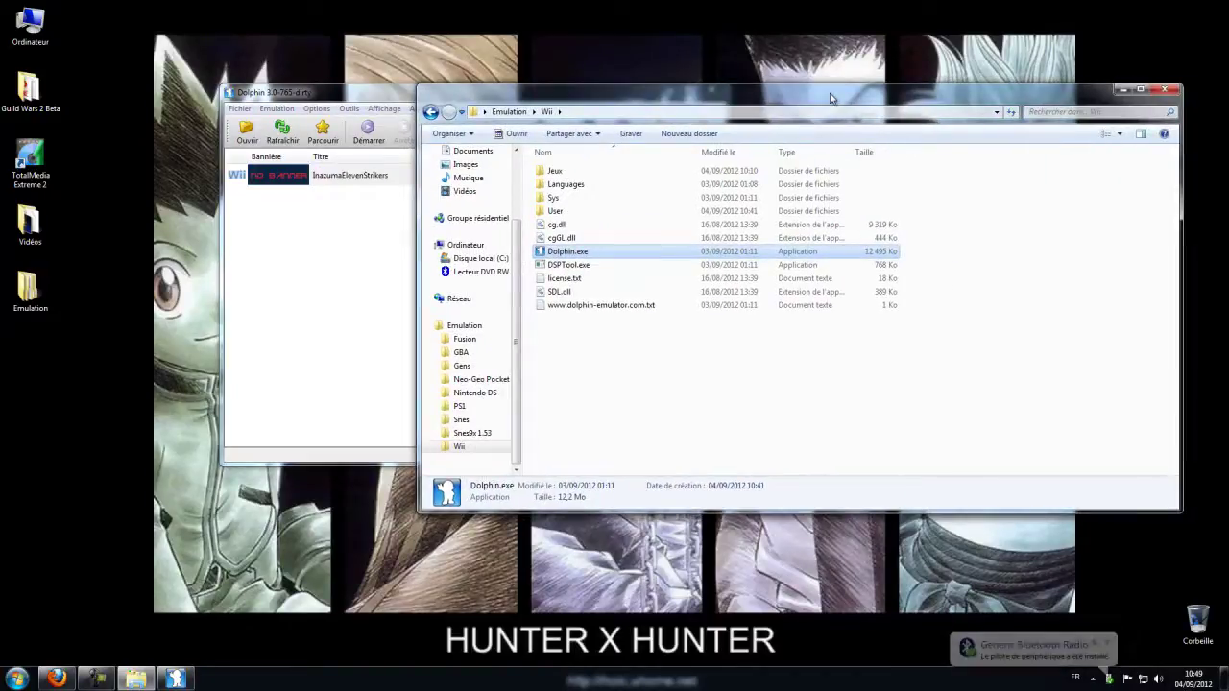
click(1121, 91)
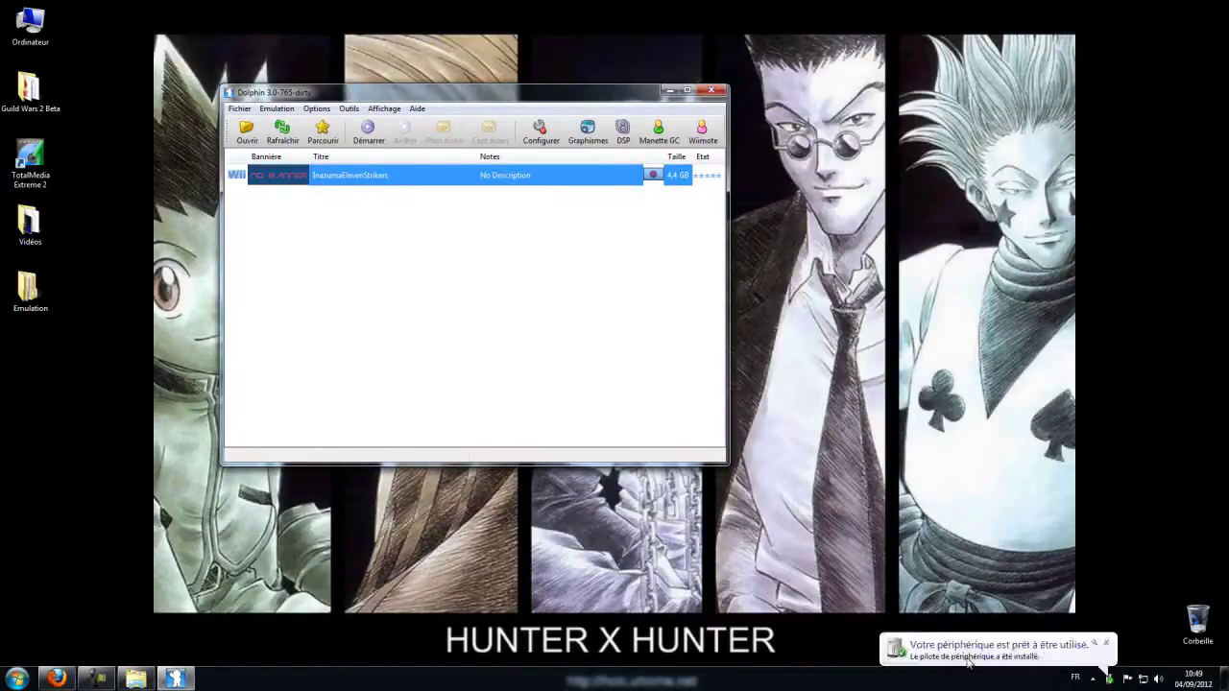
click(1020, 647)
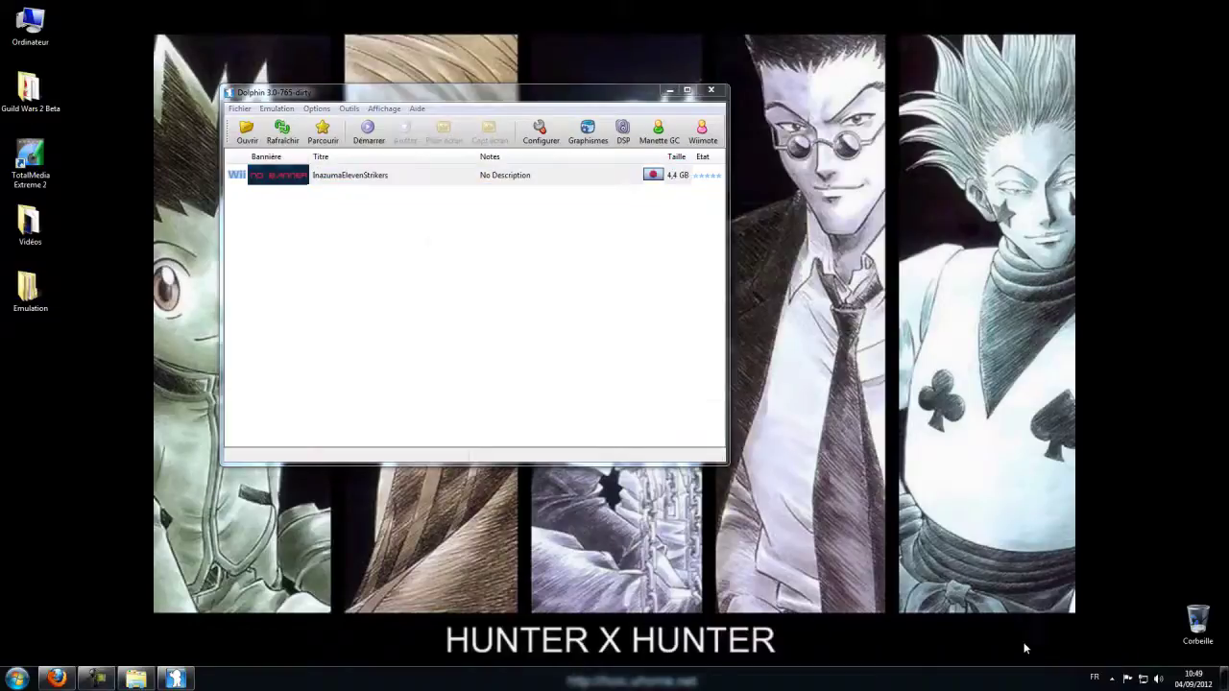
click(746, 375)
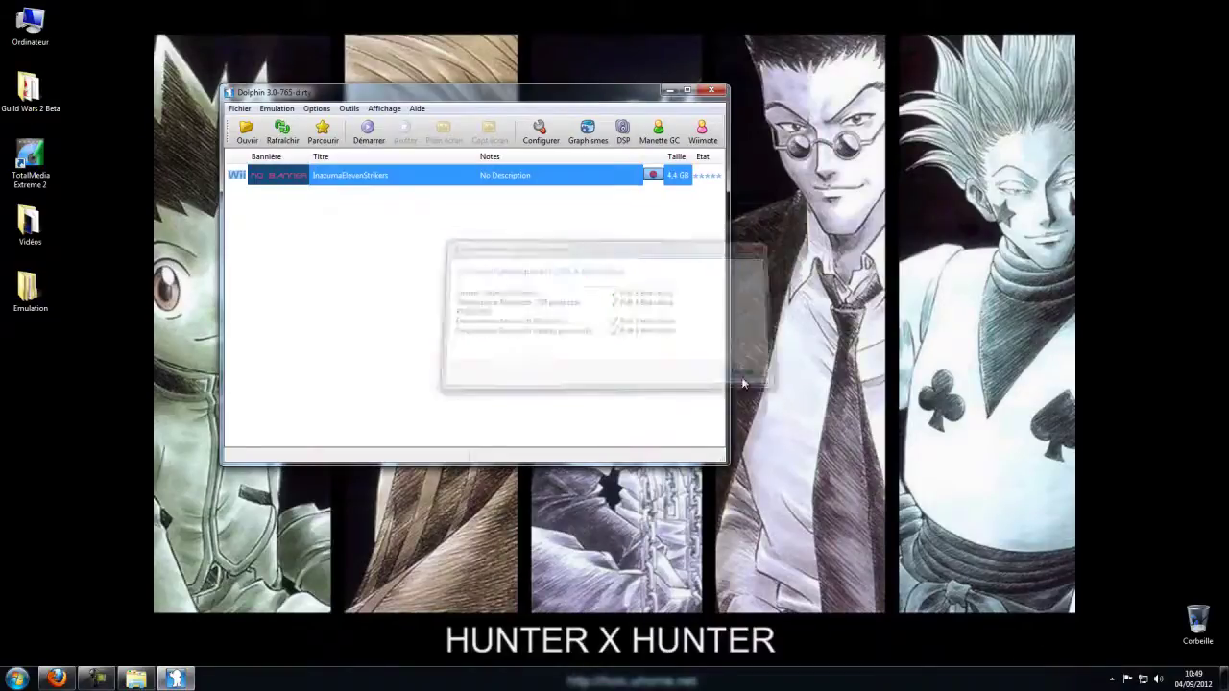
Display the list of Bluetooth devices known to Windows.
click(1112, 678)
right_click(1111, 596)
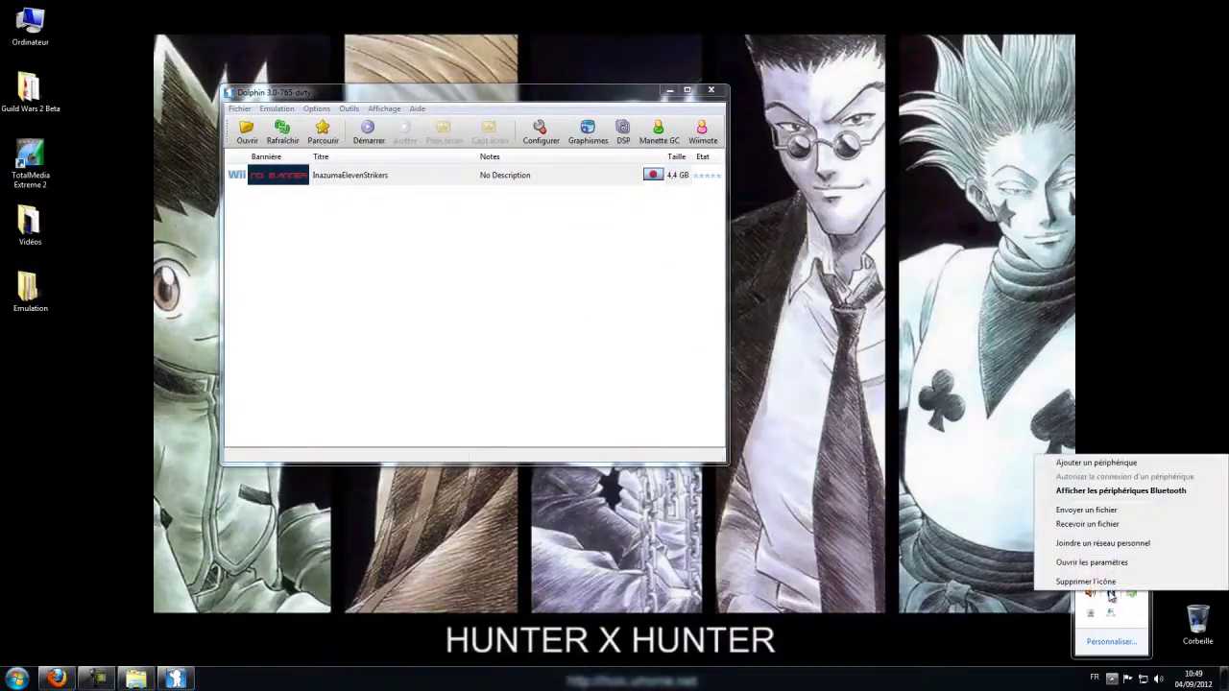
click(1092, 617)
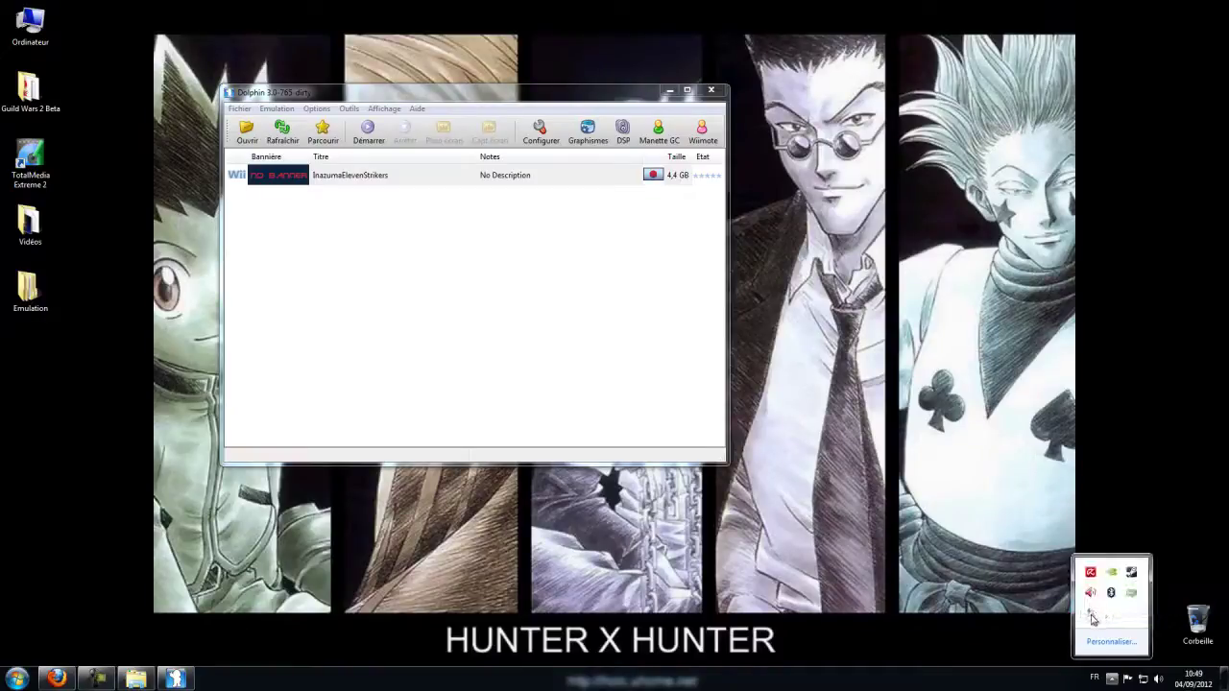
click(1093, 616)
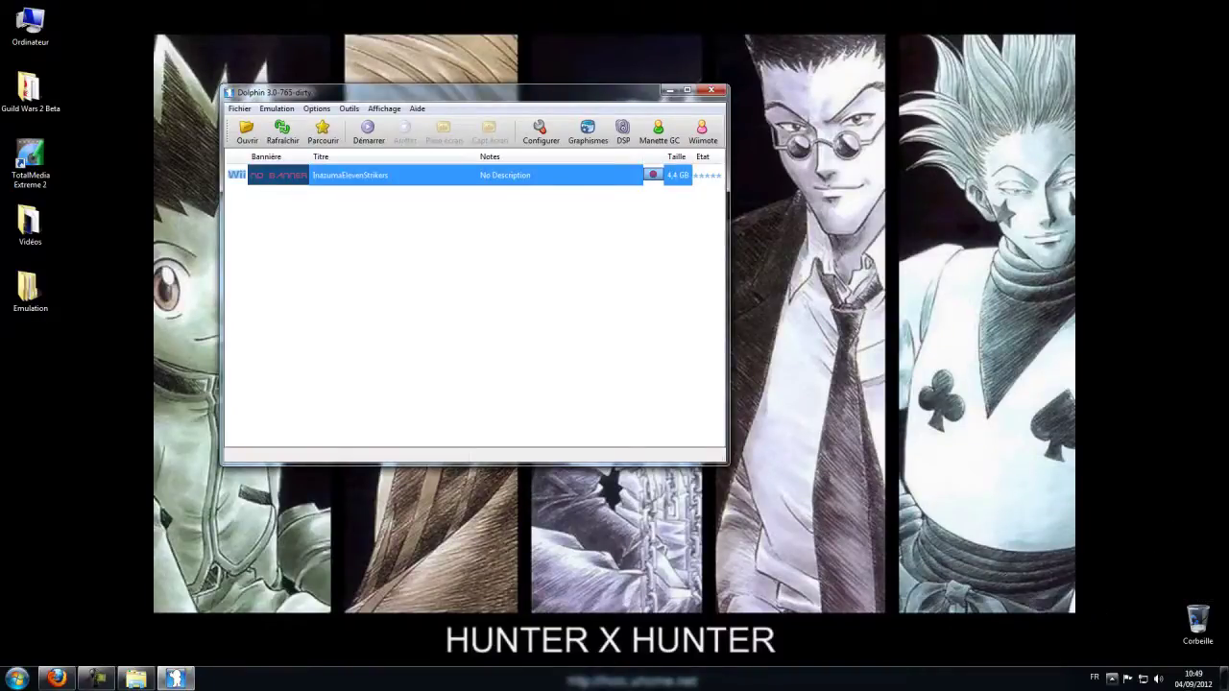
click(1110, 679)
right_click(1110, 595)
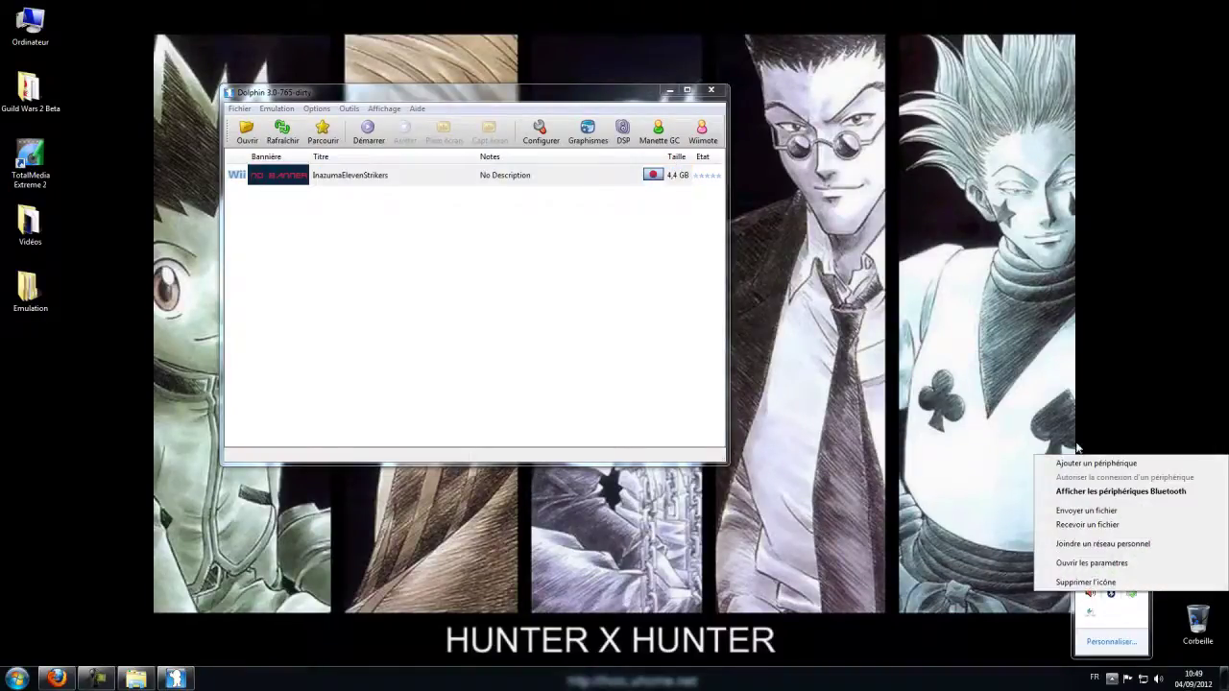
click(1089, 491)
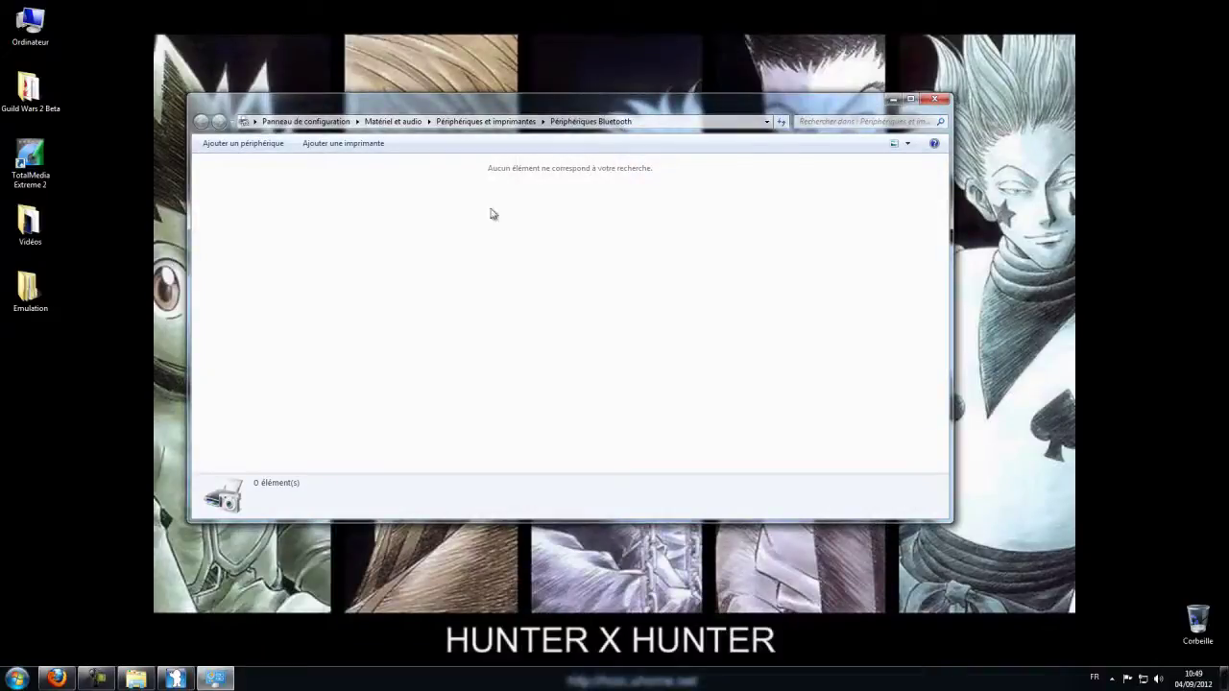
Try to add the detected Bluetooth input device to Windows without a pairing code, and close the Bluetooth devices window.
click(1113, 678)
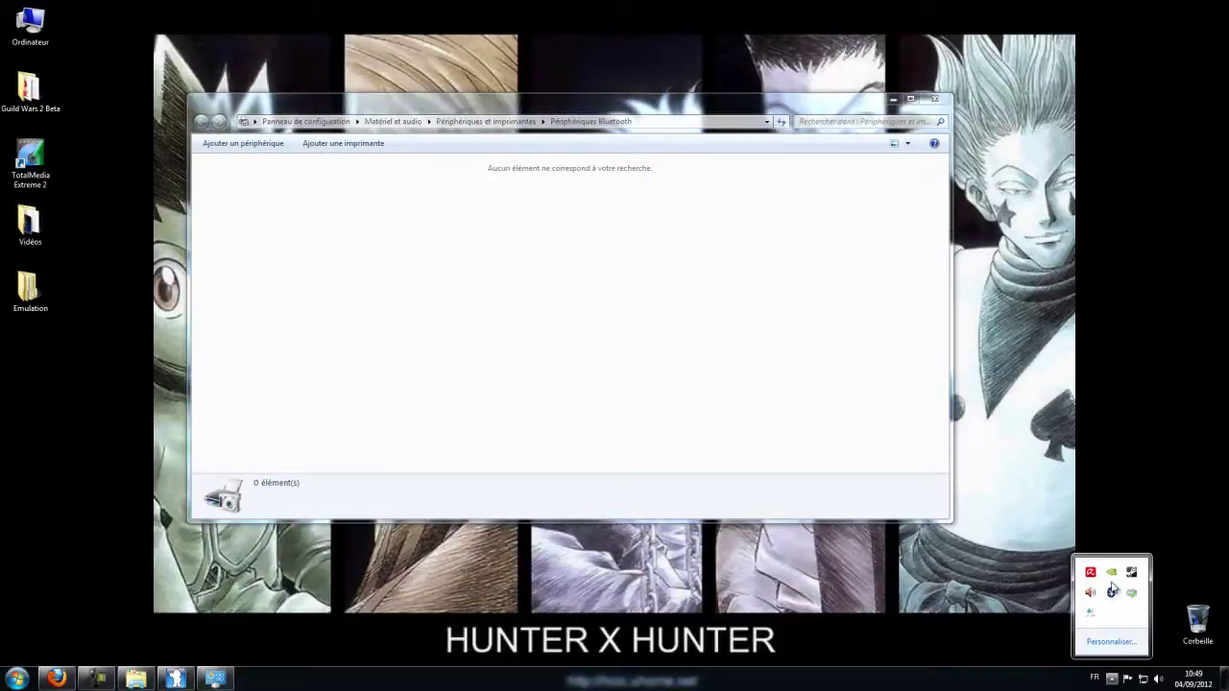
right_click(1111, 591)
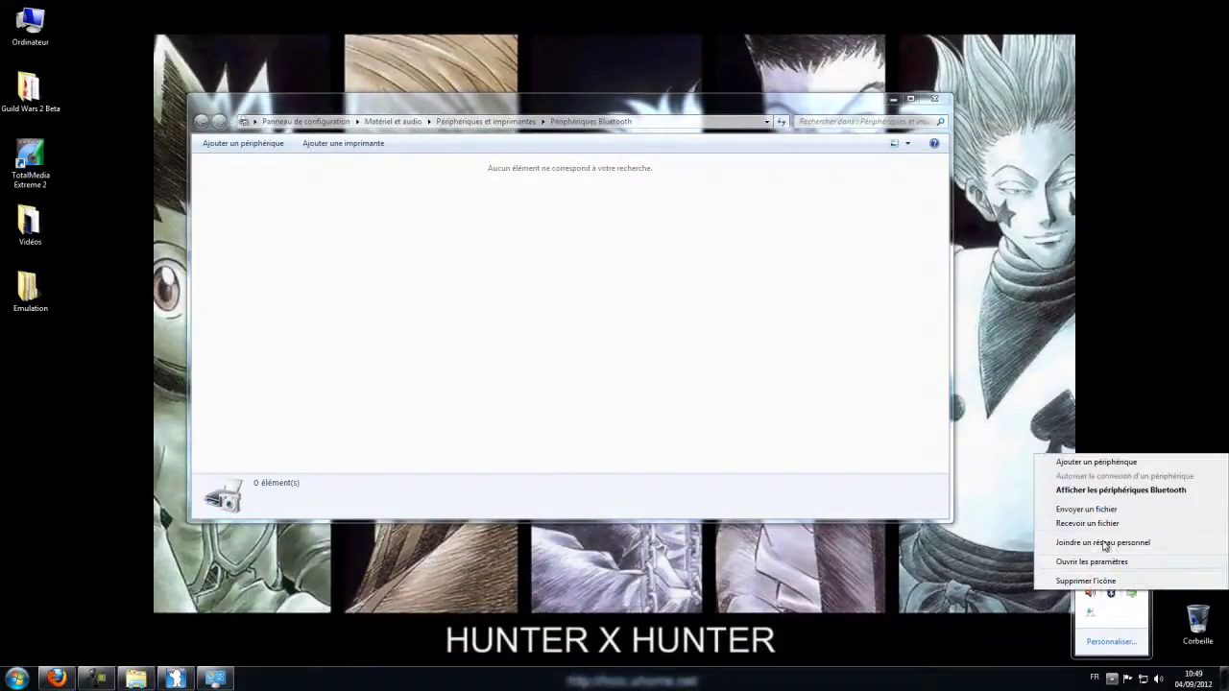
click(1100, 464)
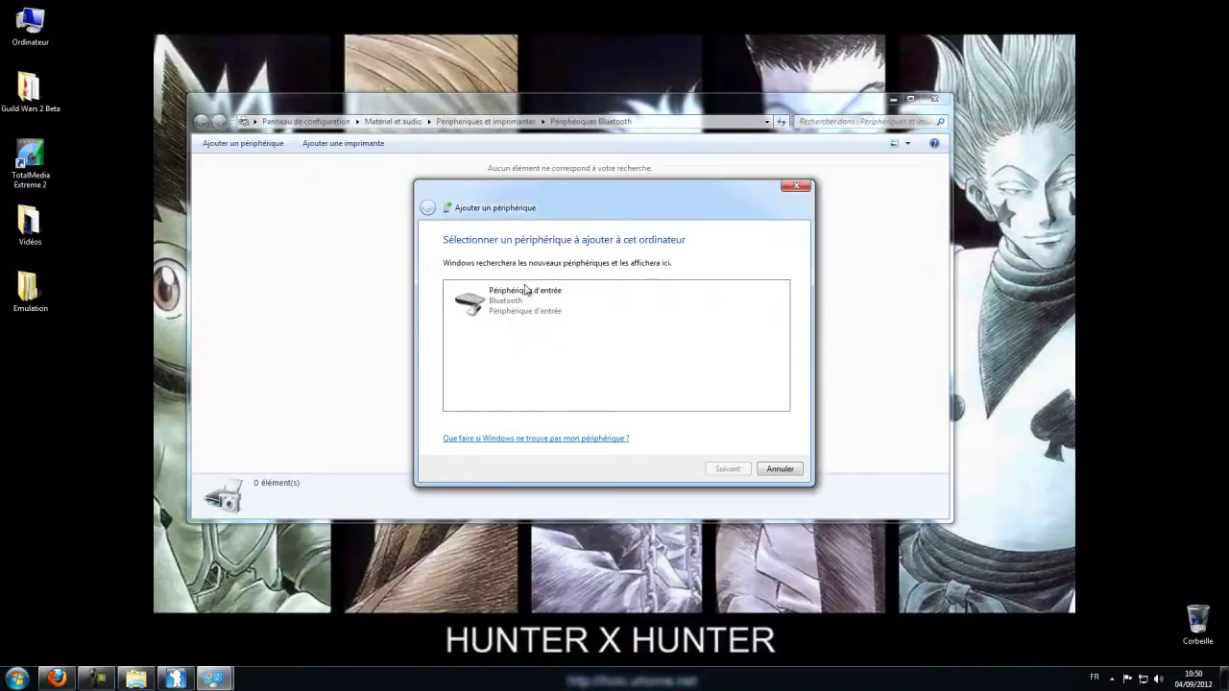
click(526, 291)
click(726, 470)
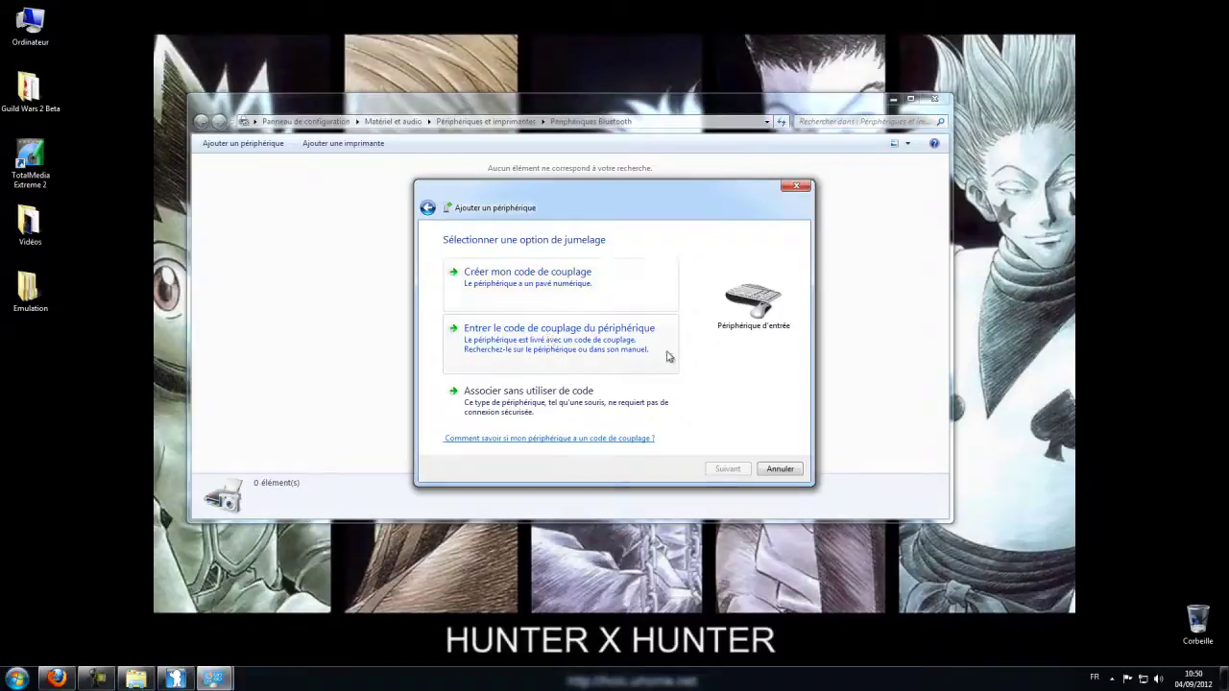
click(531, 411)
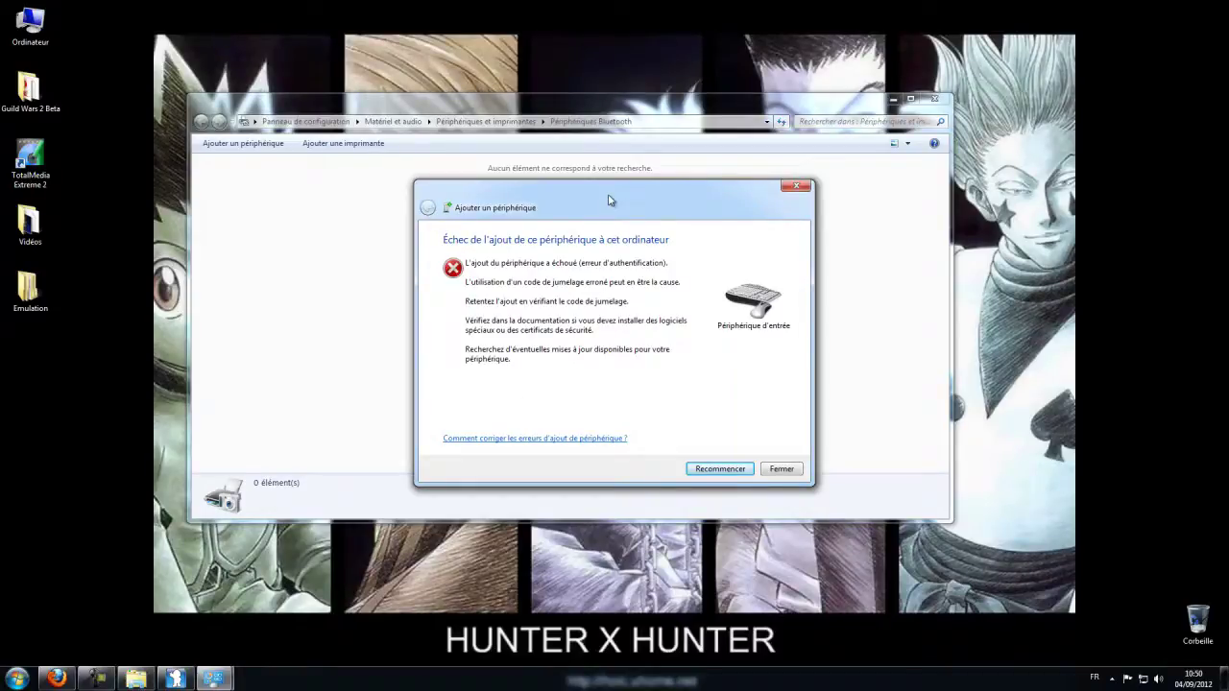
click(790, 472)
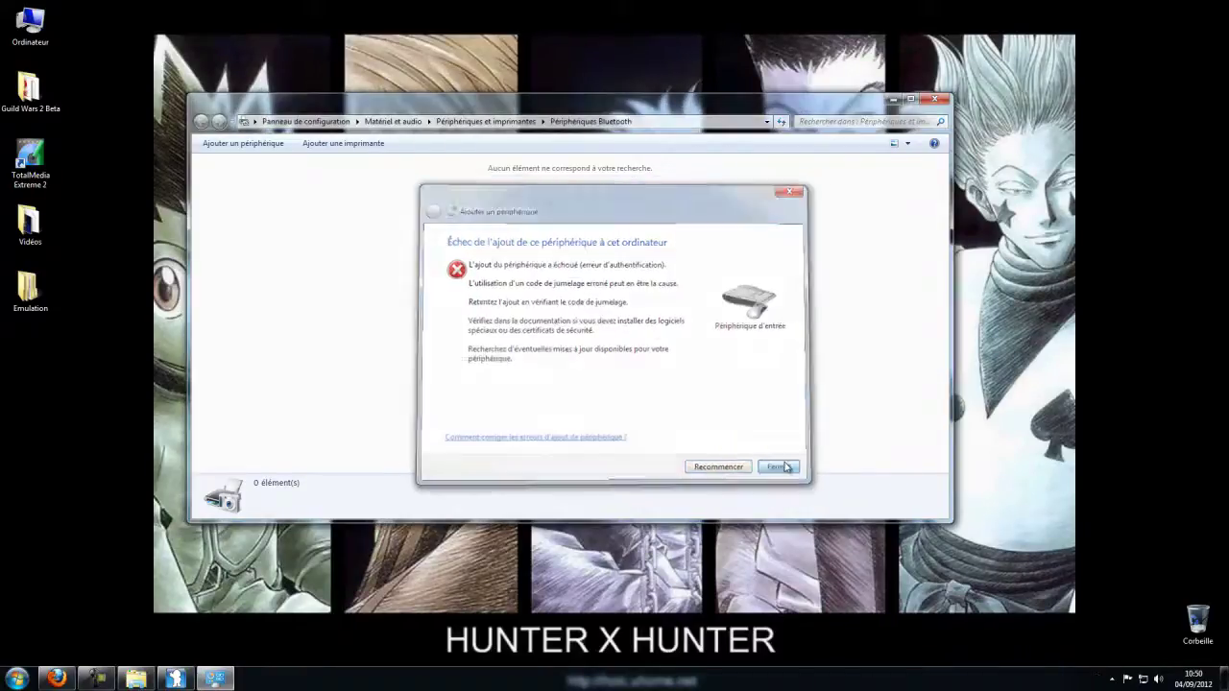
click(941, 102)
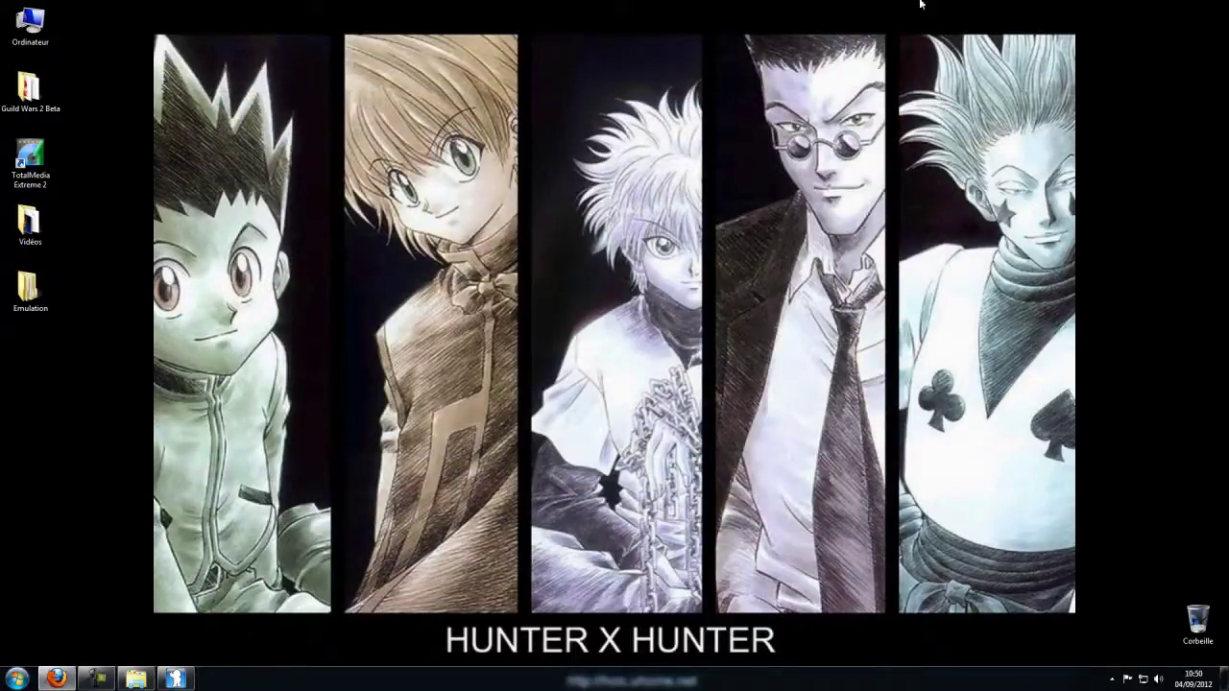
Launch setup.exe from the BlueSoleil 5.4.2 disc in the DVD drive (D:).
double_click(30, 21)
double_click(645, 246)
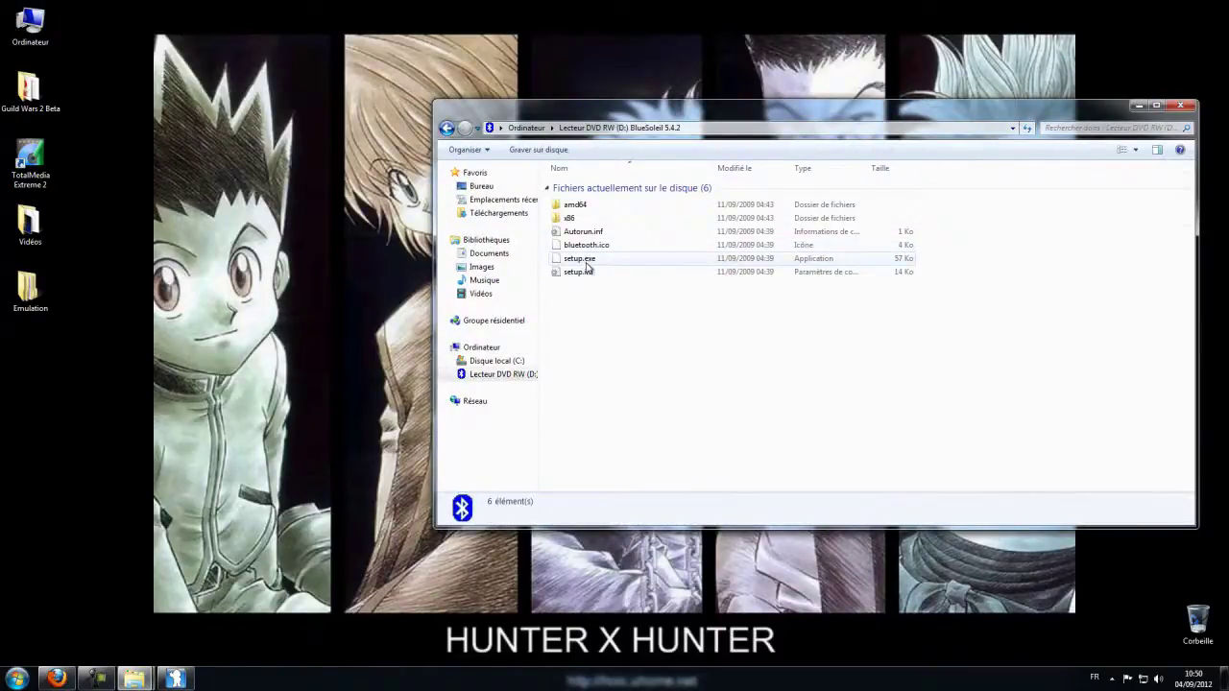
double_click(588, 261)
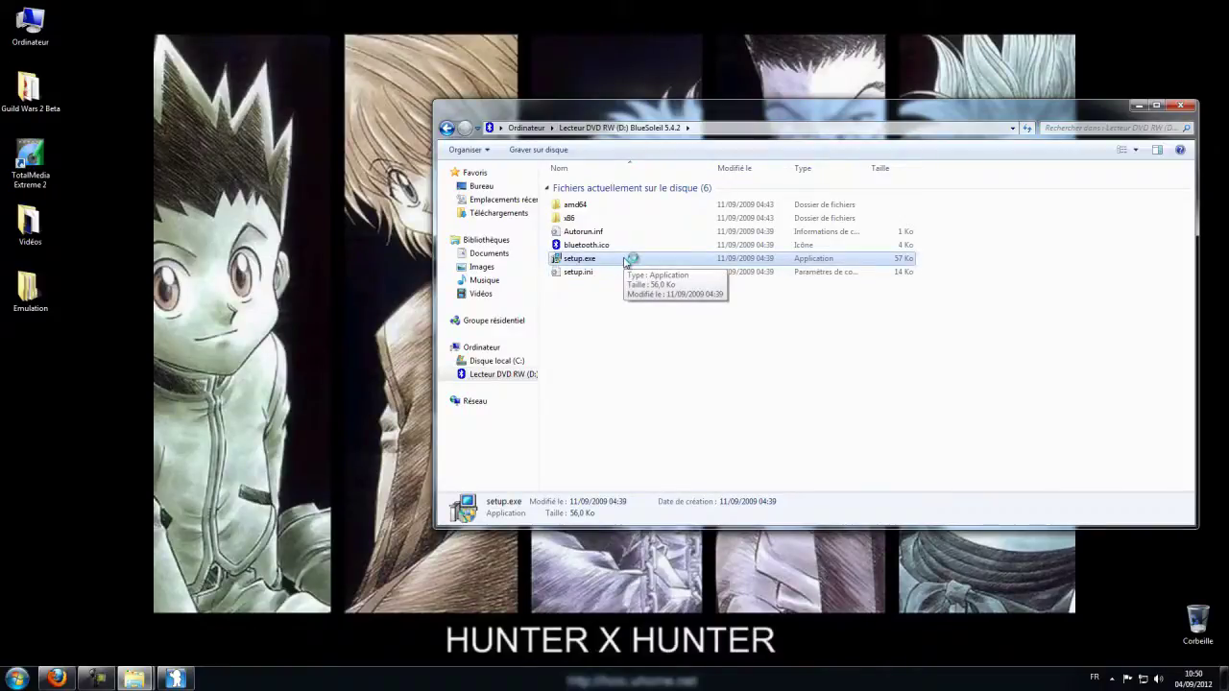
click(588, 381)
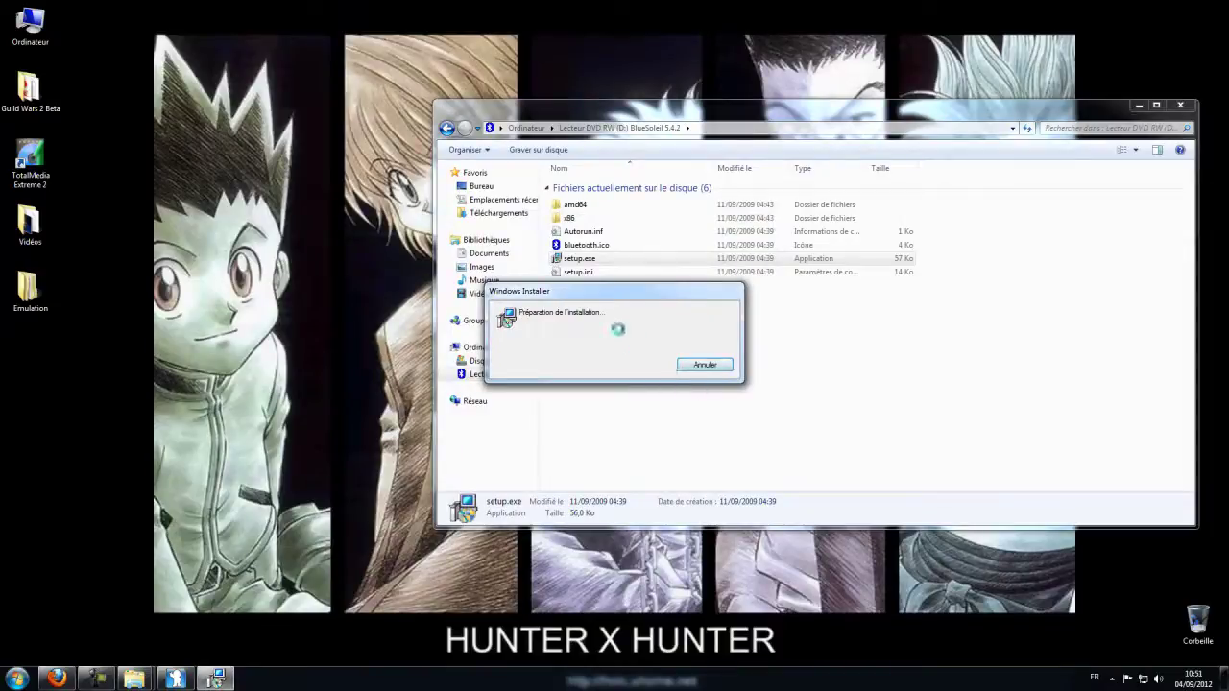
Install BlueSoleil in the default folder after accepting its licence agreement, and move the restart prompt clear of the folder window.
click(676, 440)
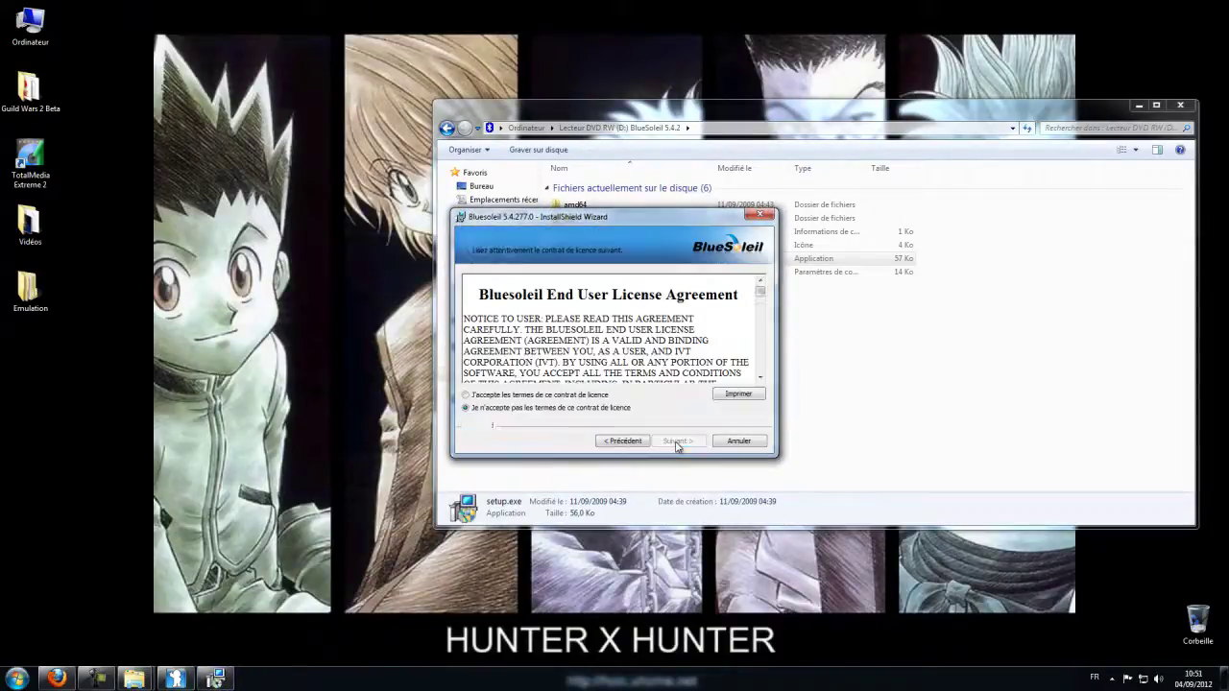
click(466, 395)
click(676, 441)
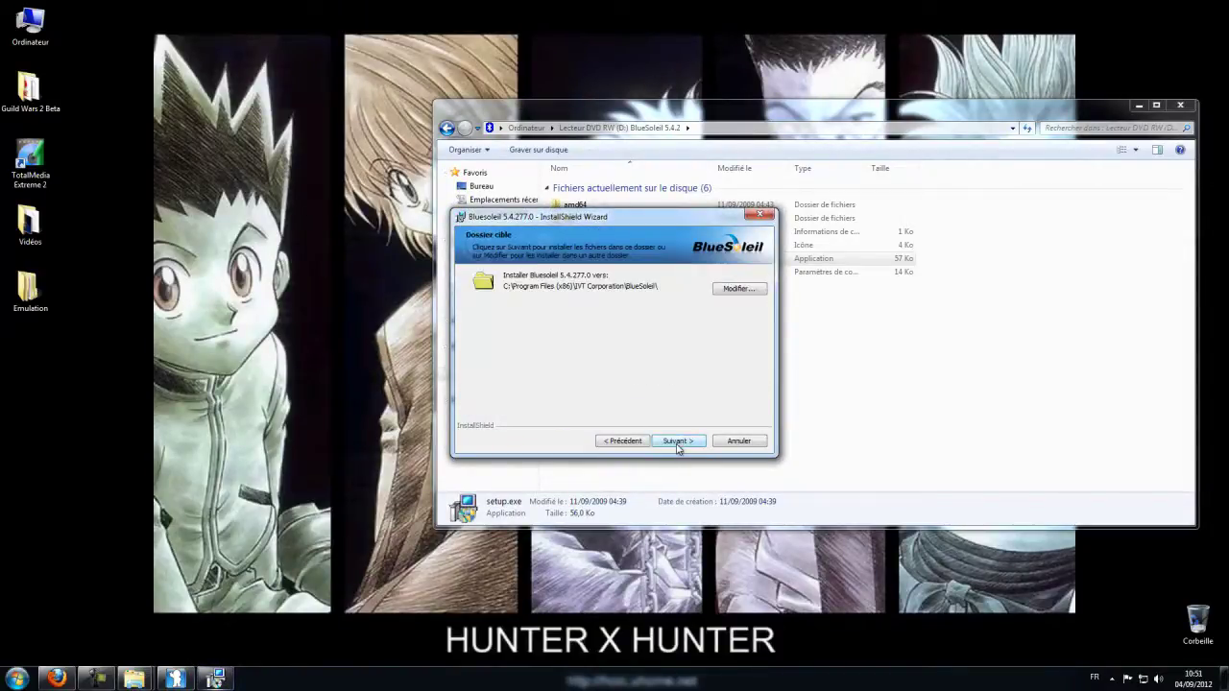
click(677, 441)
click(677, 440)
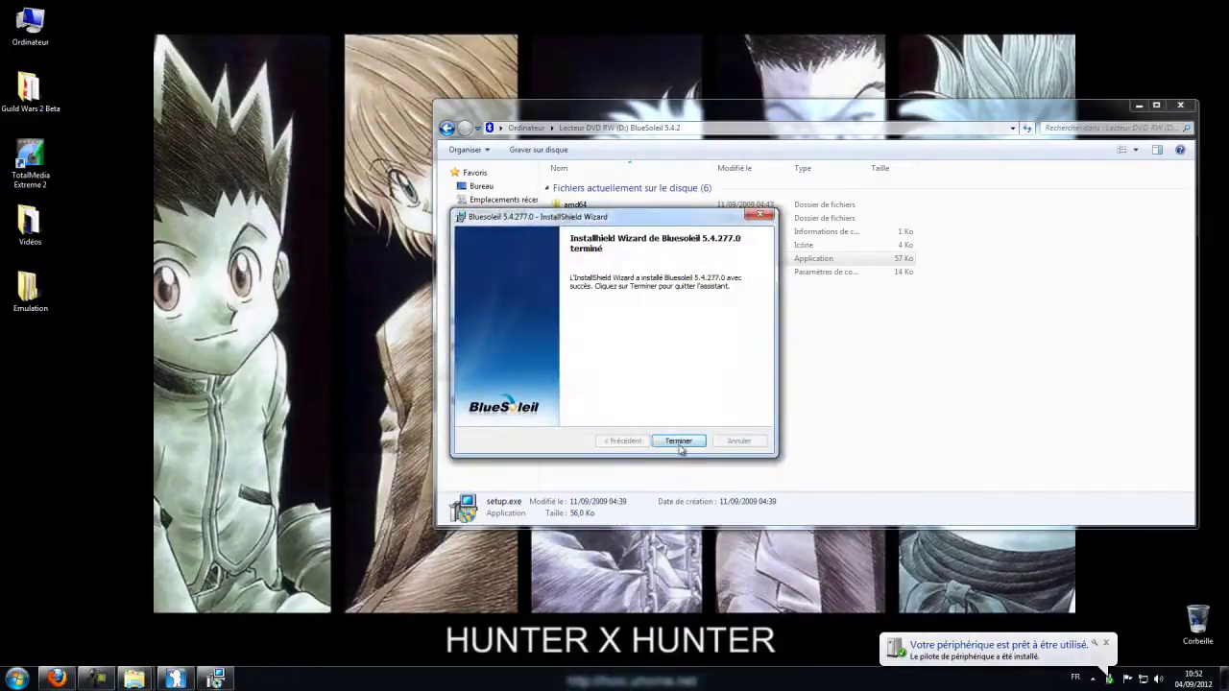
click(678, 440)
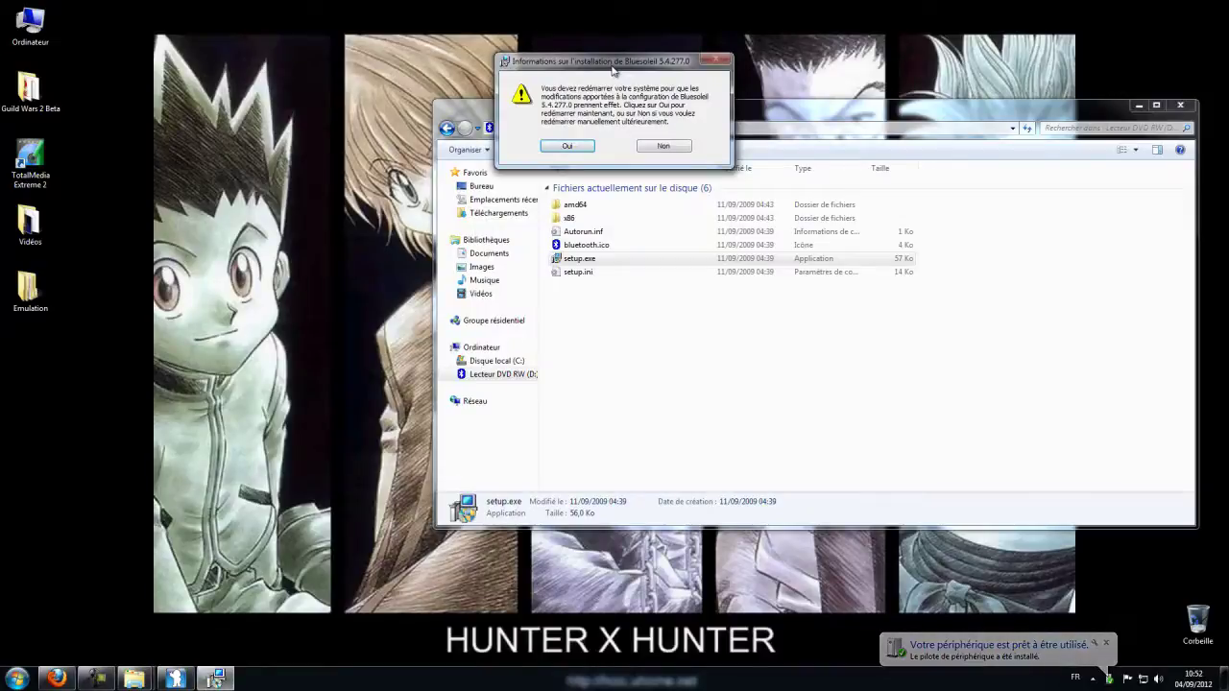
drag(612, 67, 254, 223)
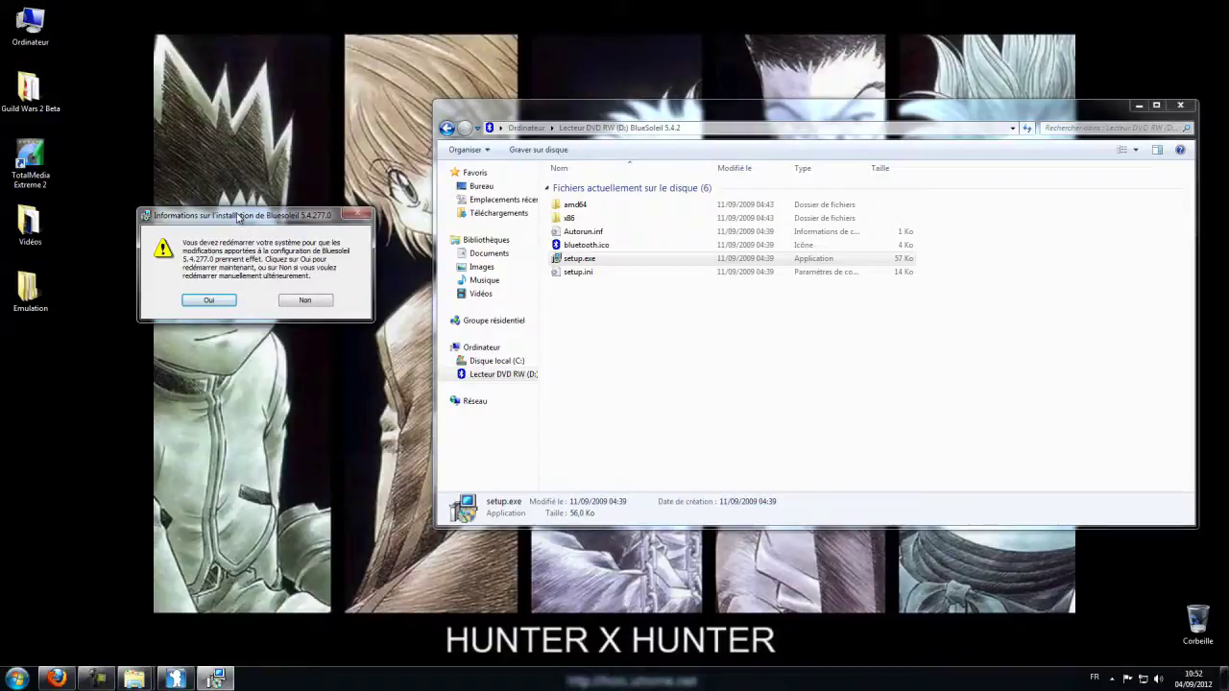
drag(239, 217, 239, 244)
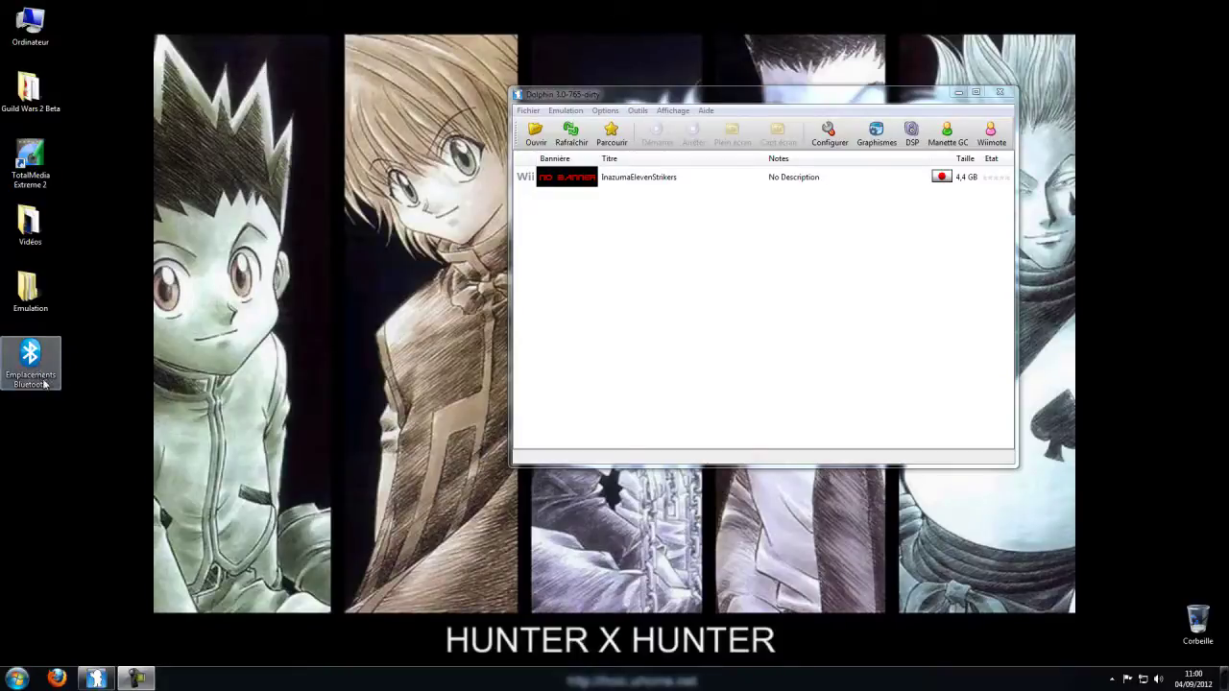
Launch BlueSoleil.exe from the IVT Corporation\BlueSoleil folder in Program Files (x86) on drive C.
double_click(30, 27)
double_click(394, 165)
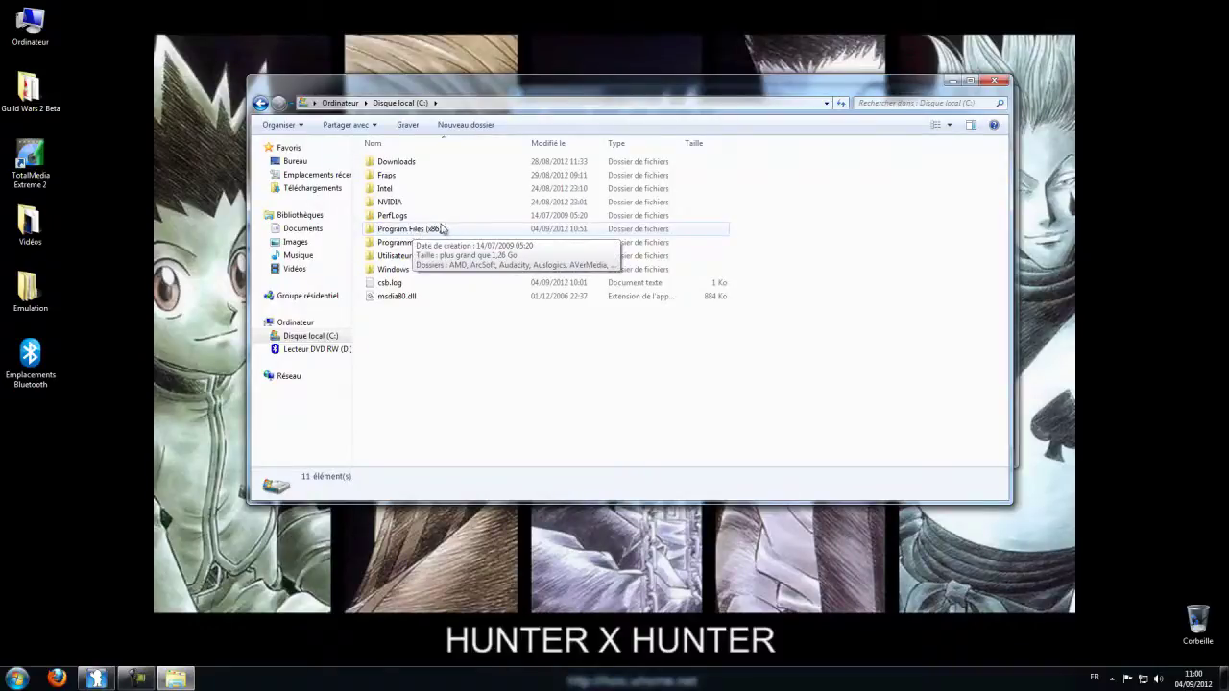
double_click(405, 230)
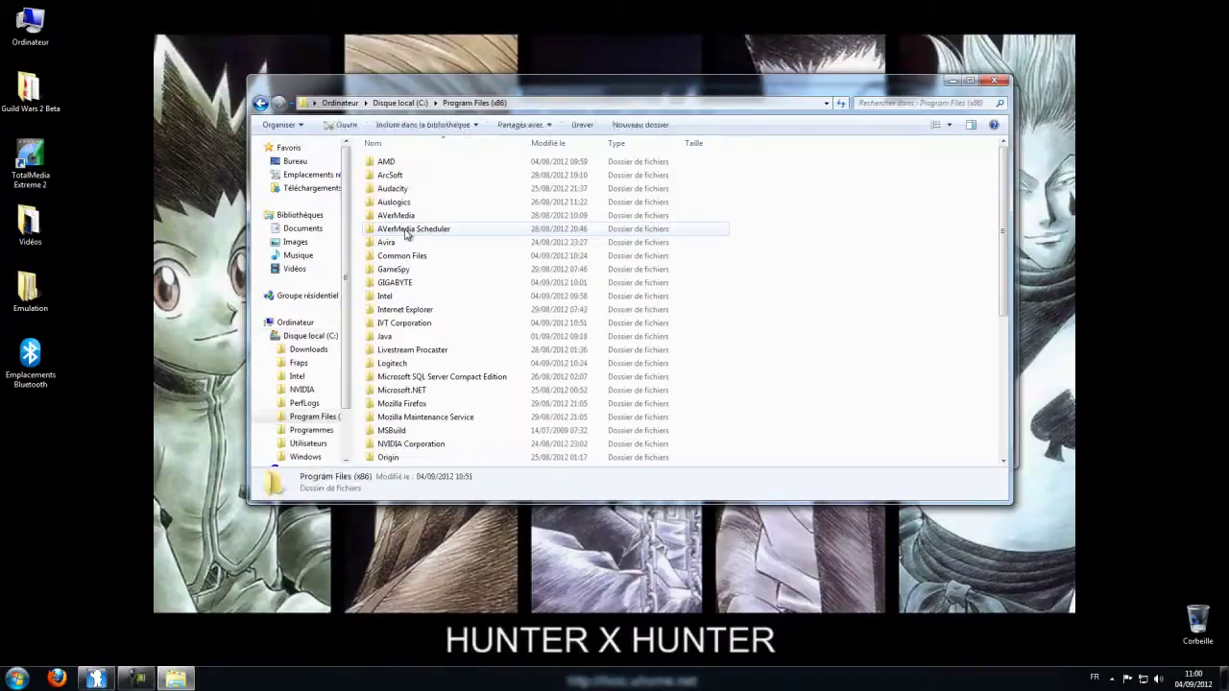
scroll(399, 240, down, 2)
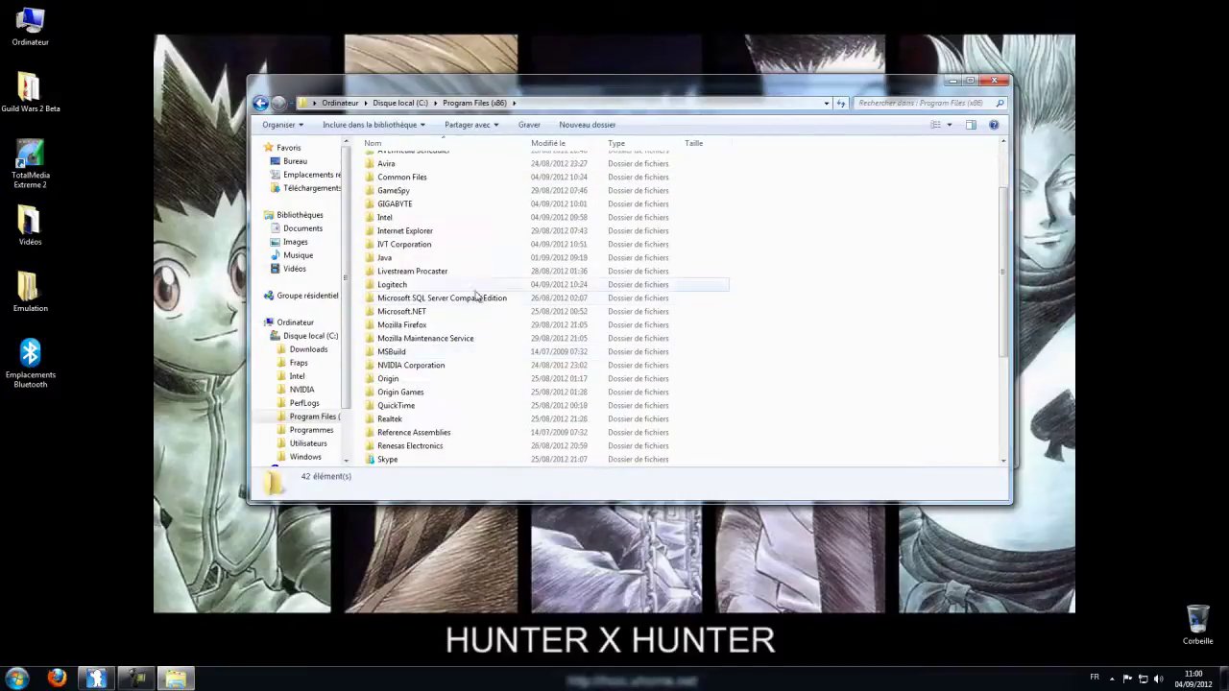
double_click(405, 244)
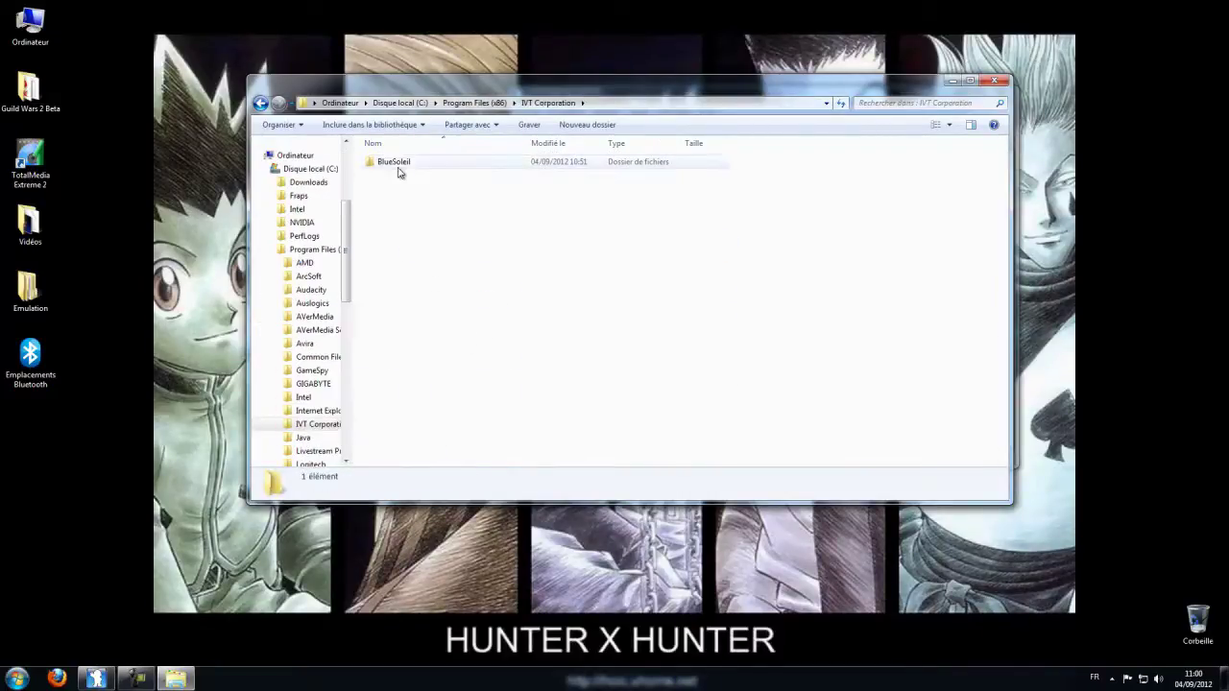
double_click(399, 164)
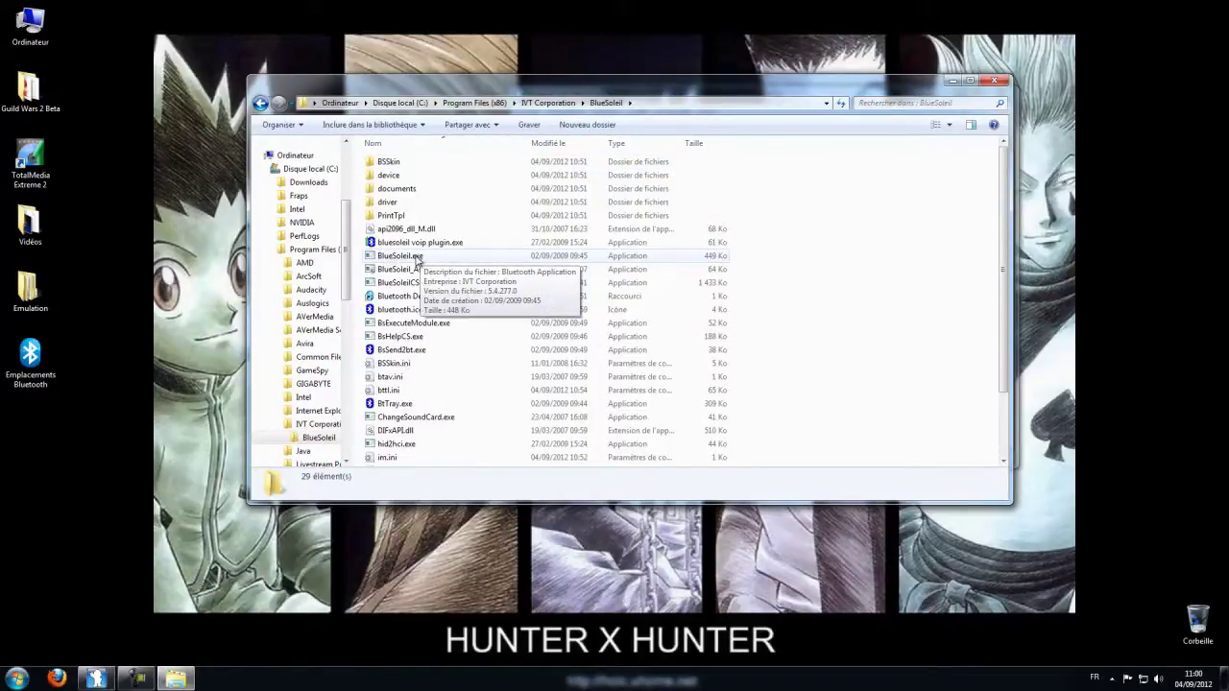
double_click(413, 257)
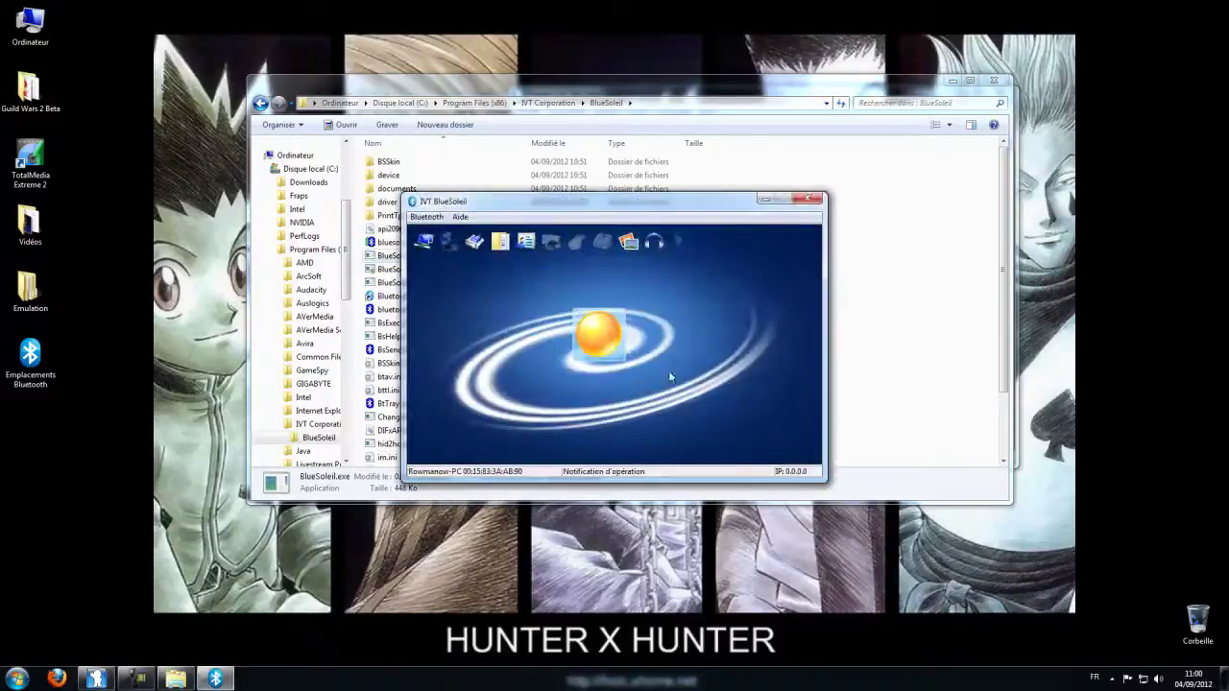
Minimize the folder window and arrange the Dolphin and BlueSoleil windows side by side.
click(952, 84)
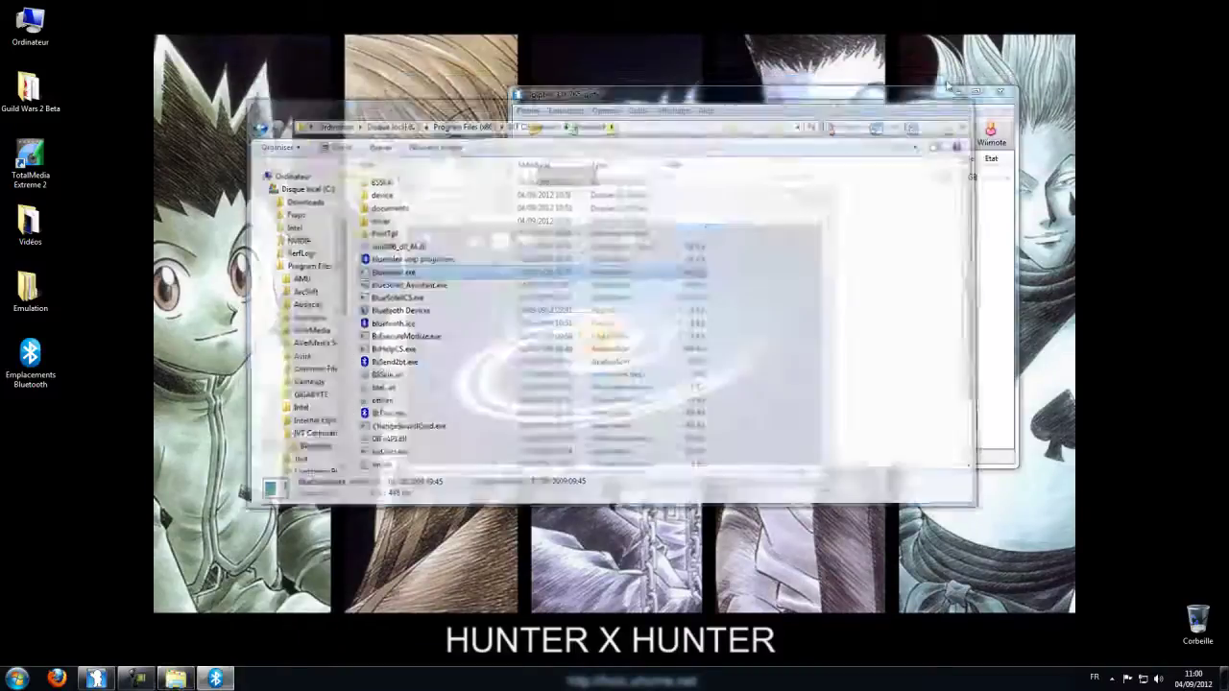
drag(829, 92, 450, 57)
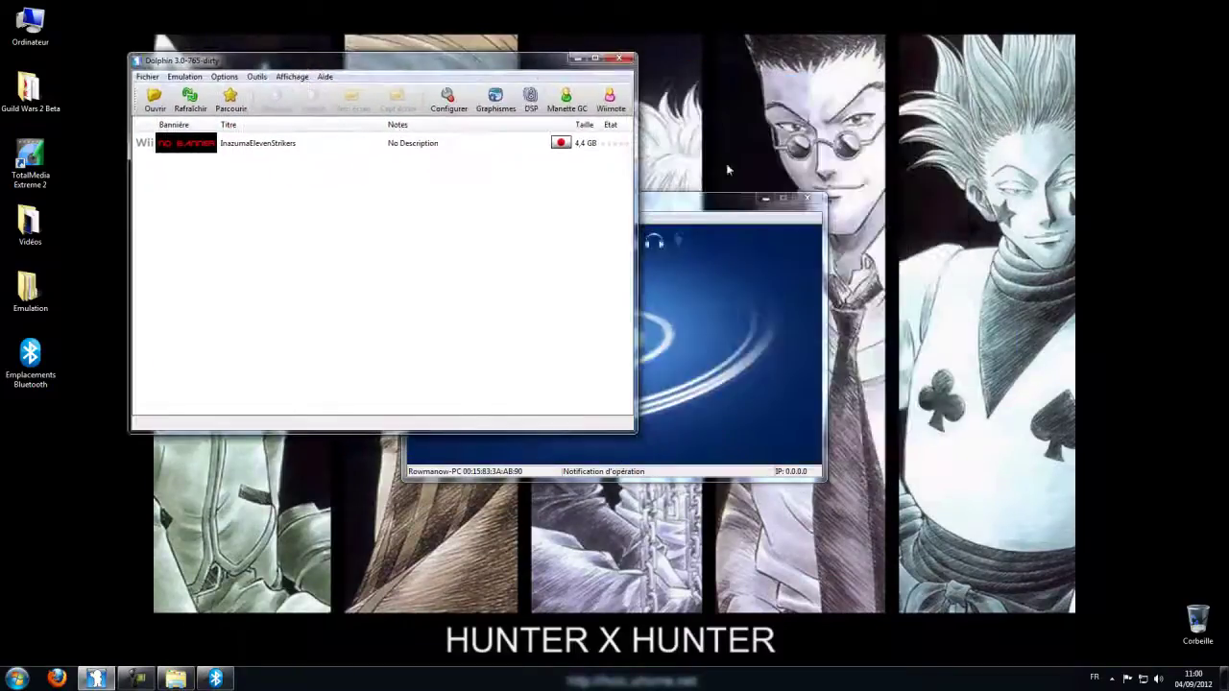
drag(709, 202, 966, 135)
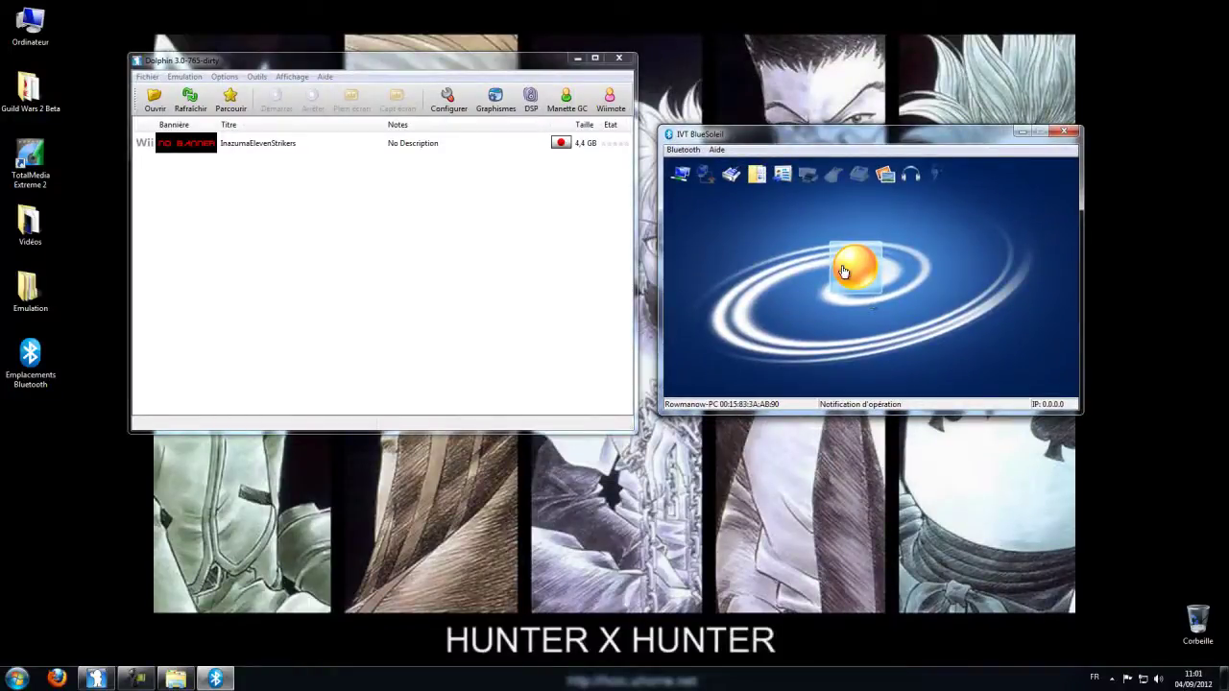
Search for nearby Bluetooth devices in BlueSoleil and retrieve the device name of the joystick that is found.
mouse_move(843, 273)
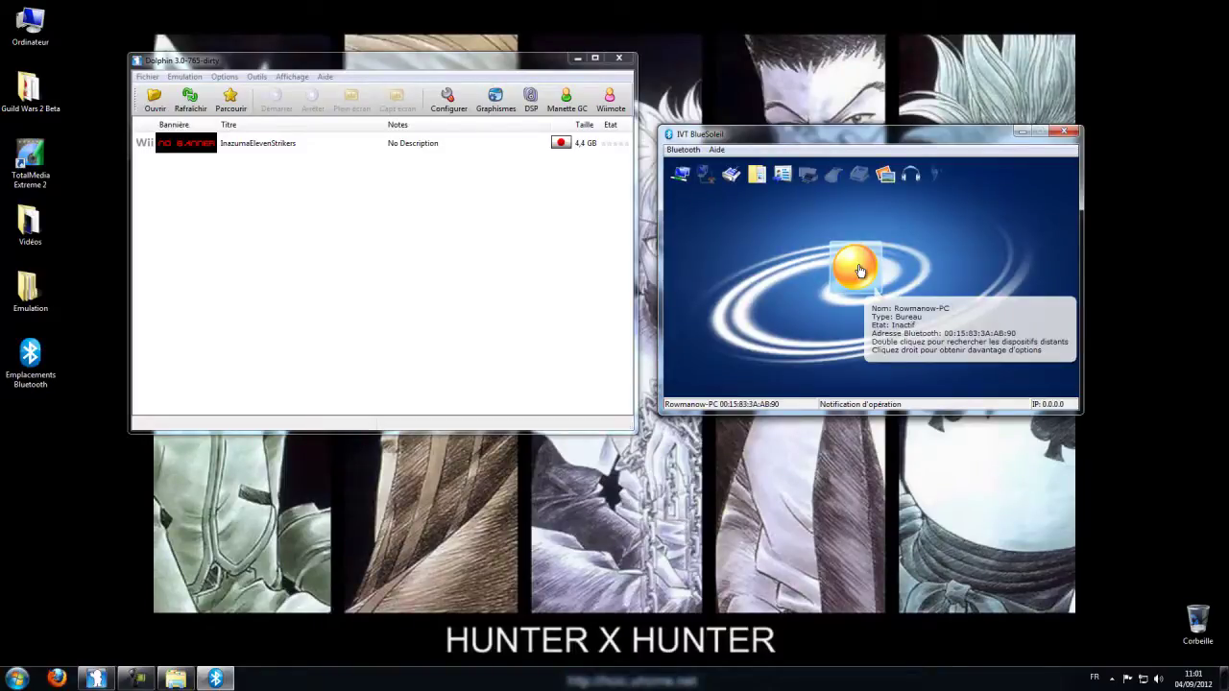
double_click(860, 272)
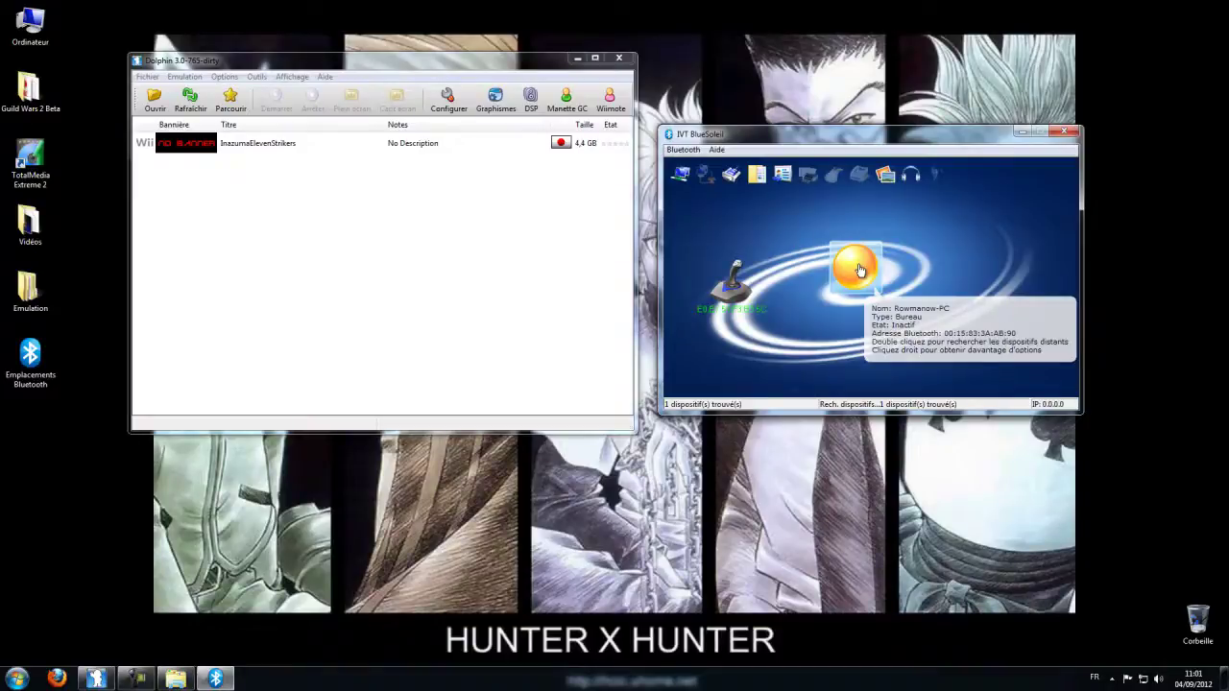
right_click(736, 297)
click(797, 320)
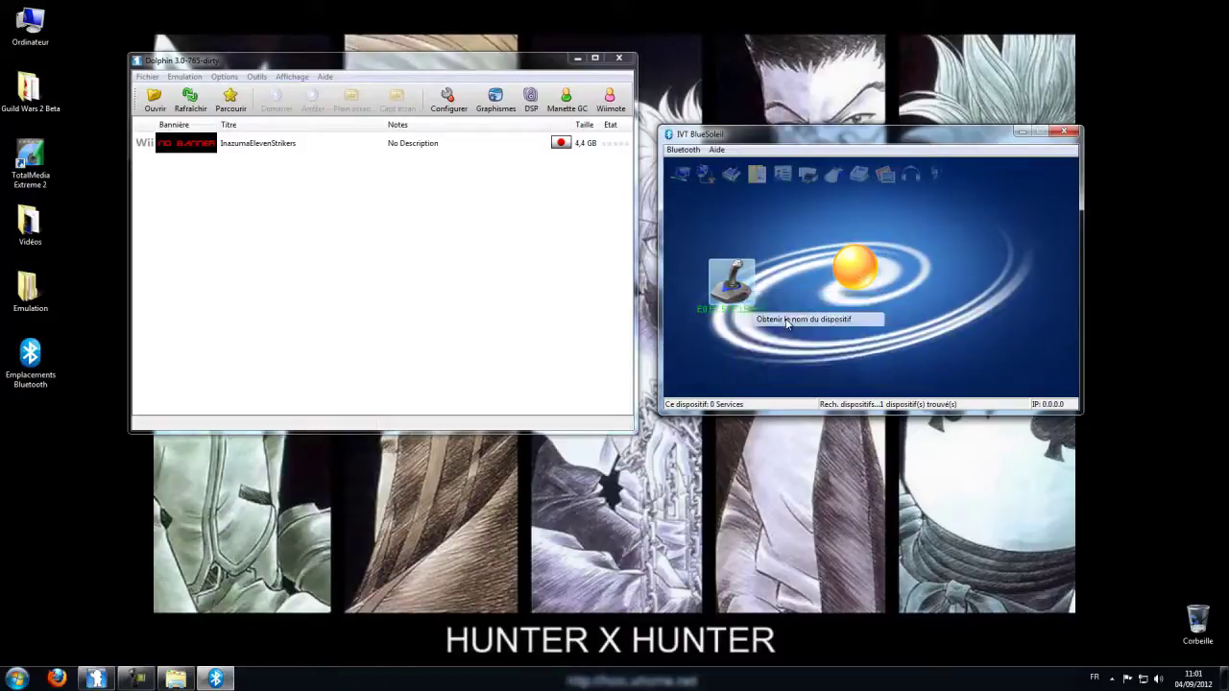
right_click(736, 288)
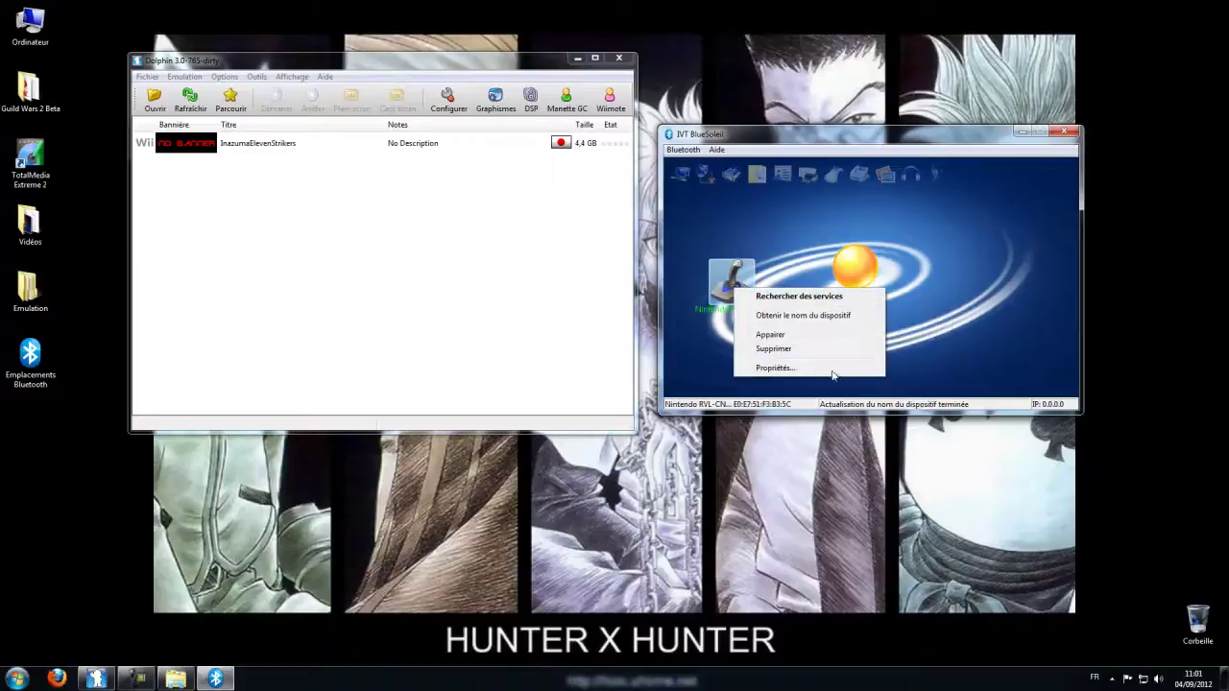
click(737, 322)
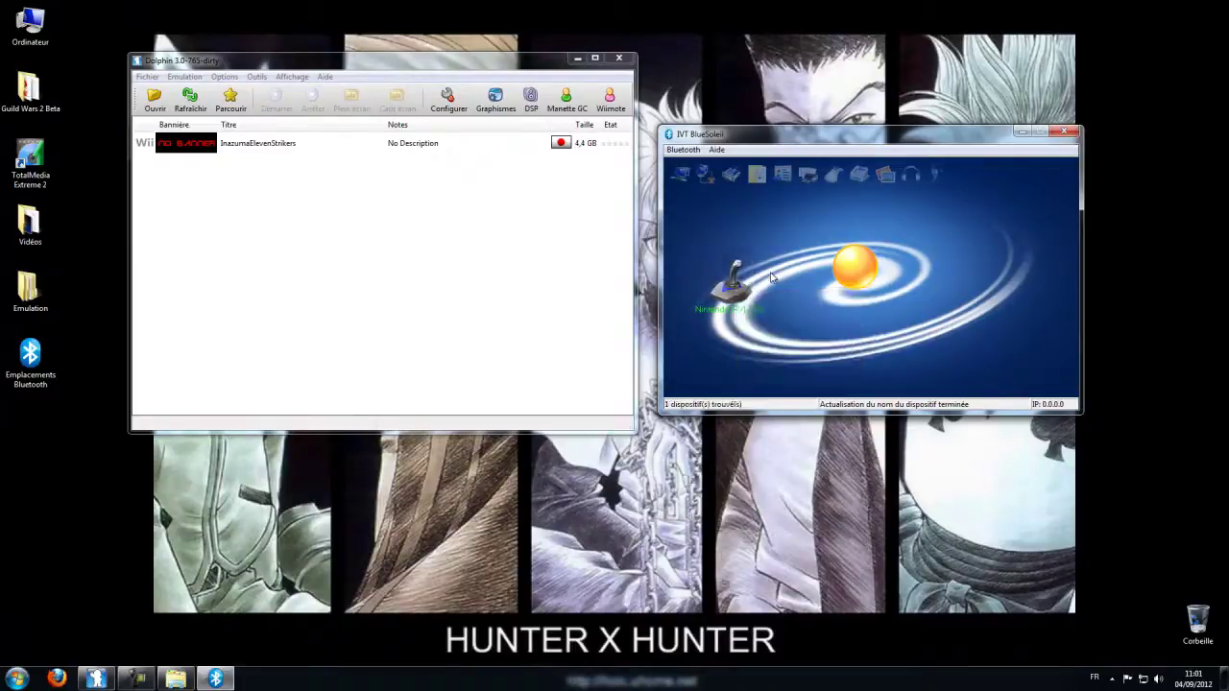
Search the discovered Nintendo joystick device for its Bluetooth services in BlueSoleil.
double_click(732, 291)
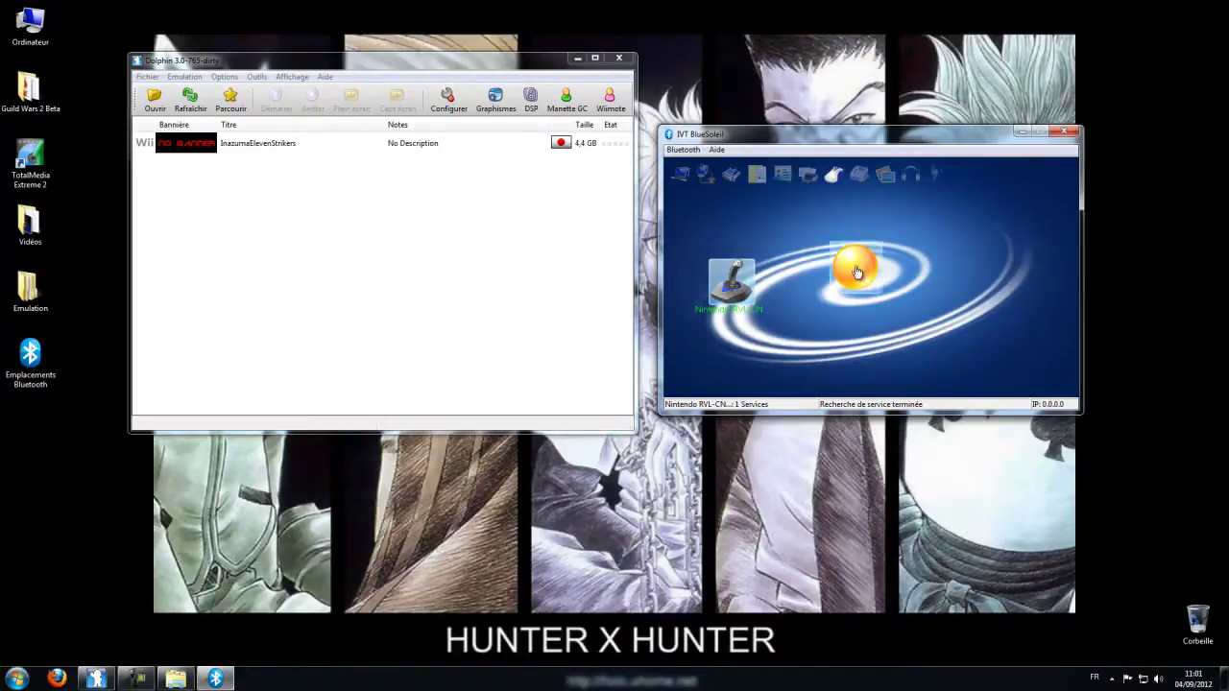
mouse_move(850, 274)
right_click(735, 278)
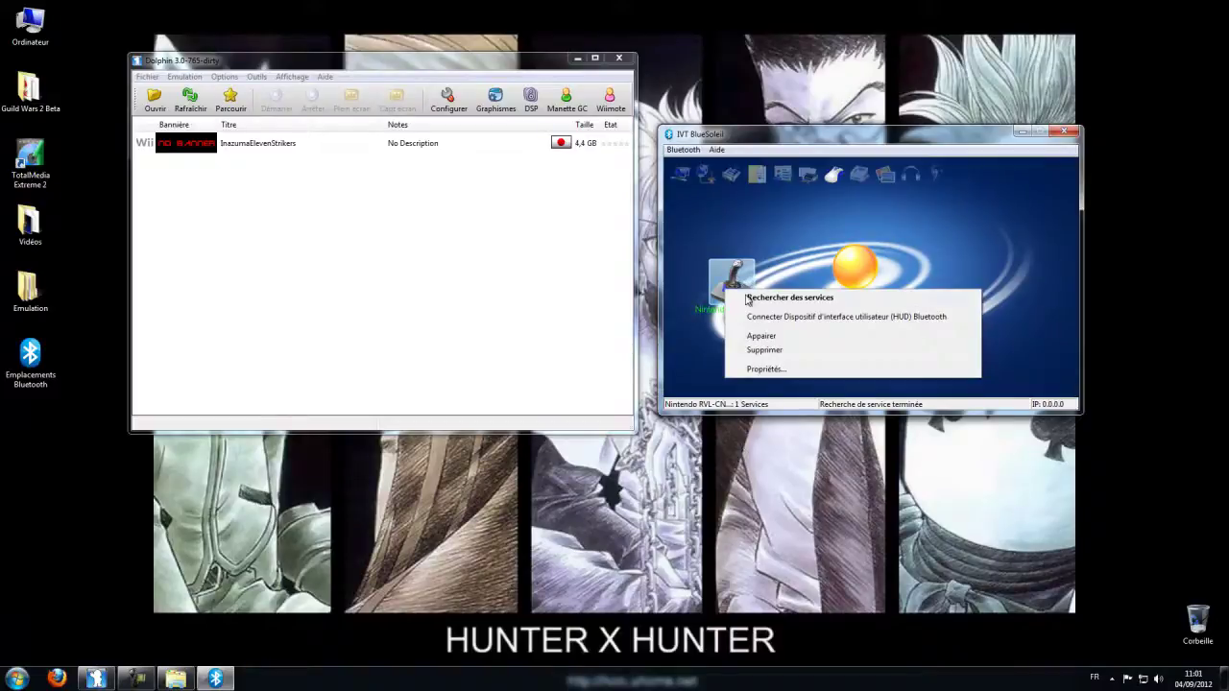
click(783, 263)
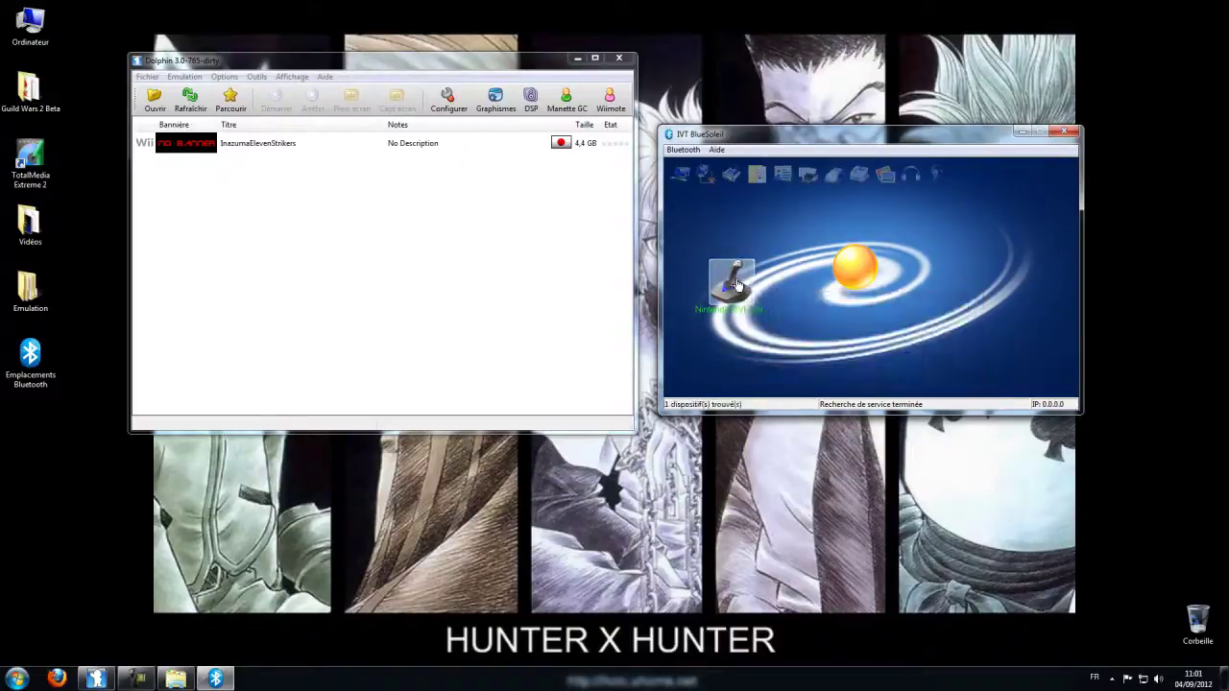
mouse_move(729, 275)
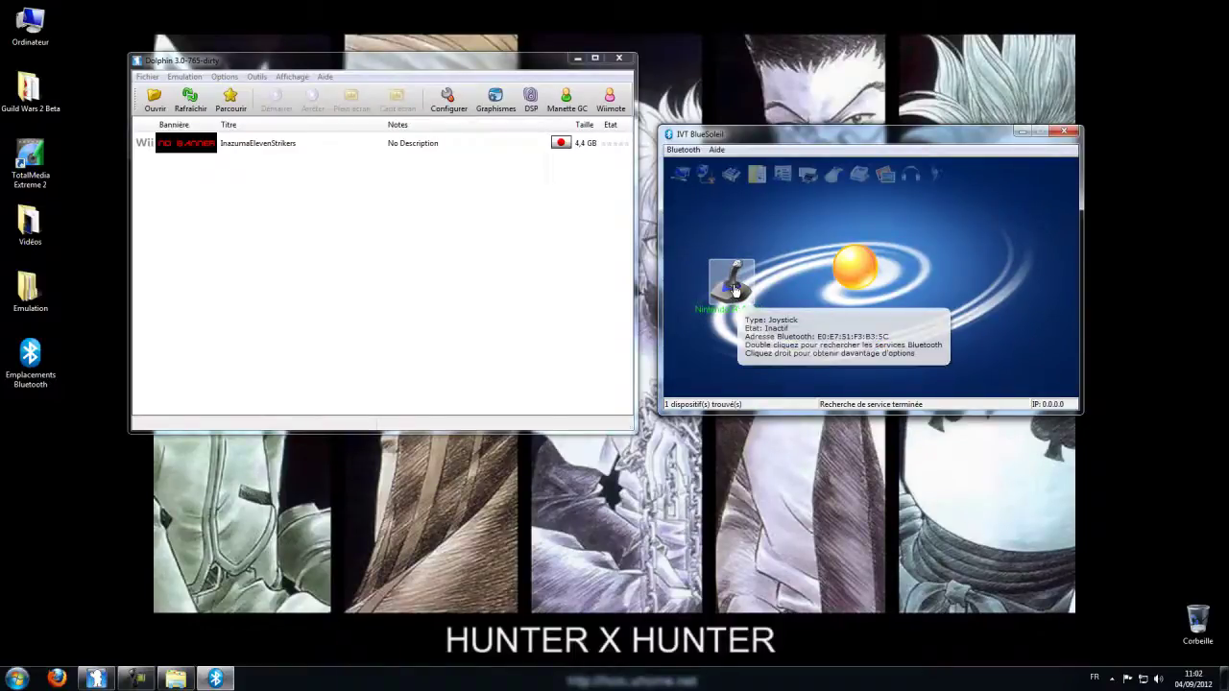
double_click(734, 290)
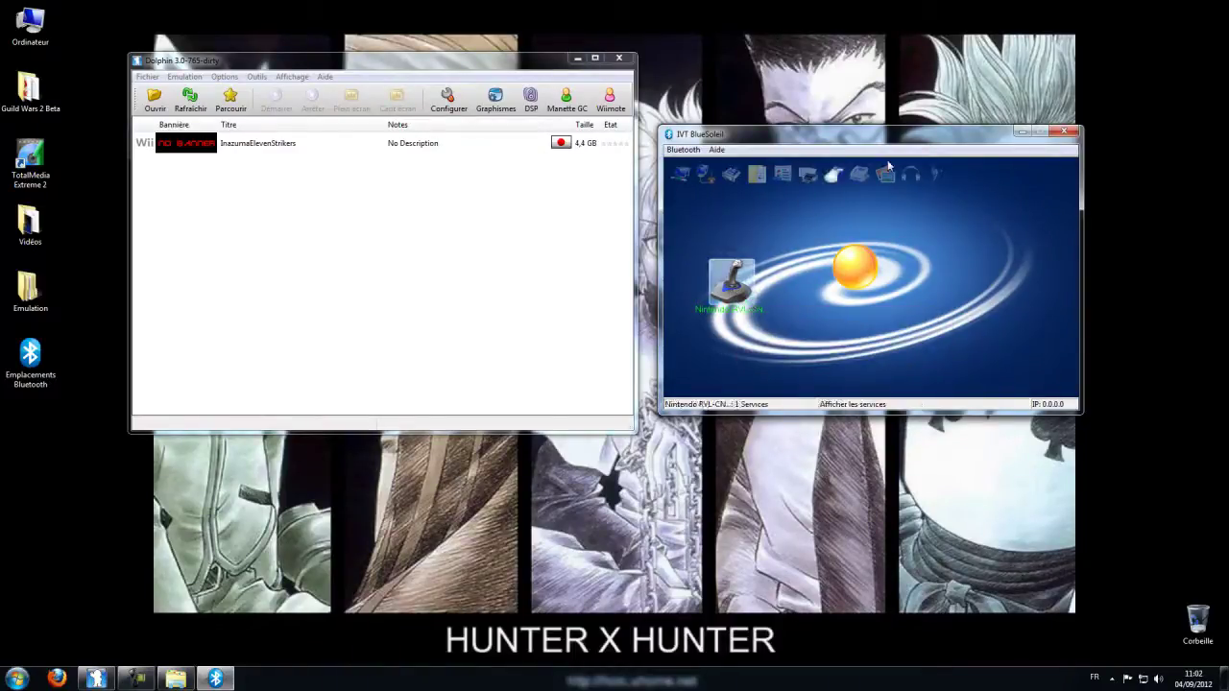
Connect the Nintendo joystick through its highlighted Bluetooth human interface device service.
right_click(834, 177)
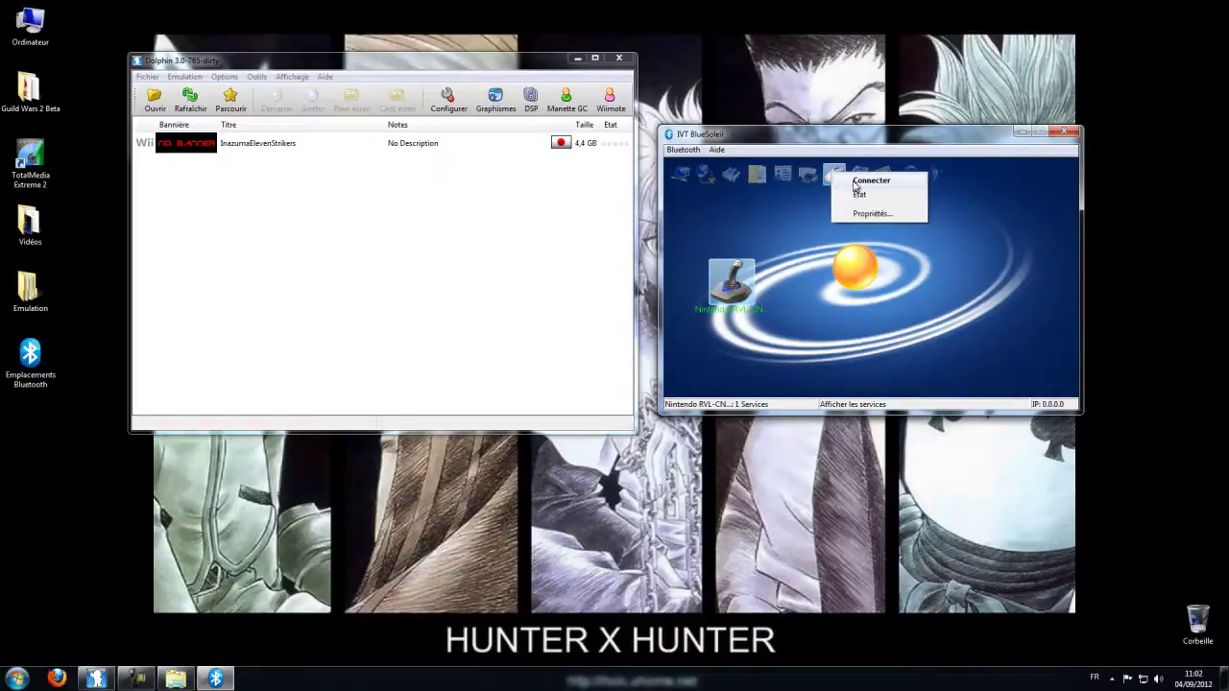
click(855, 183)
right_click(834, 177)
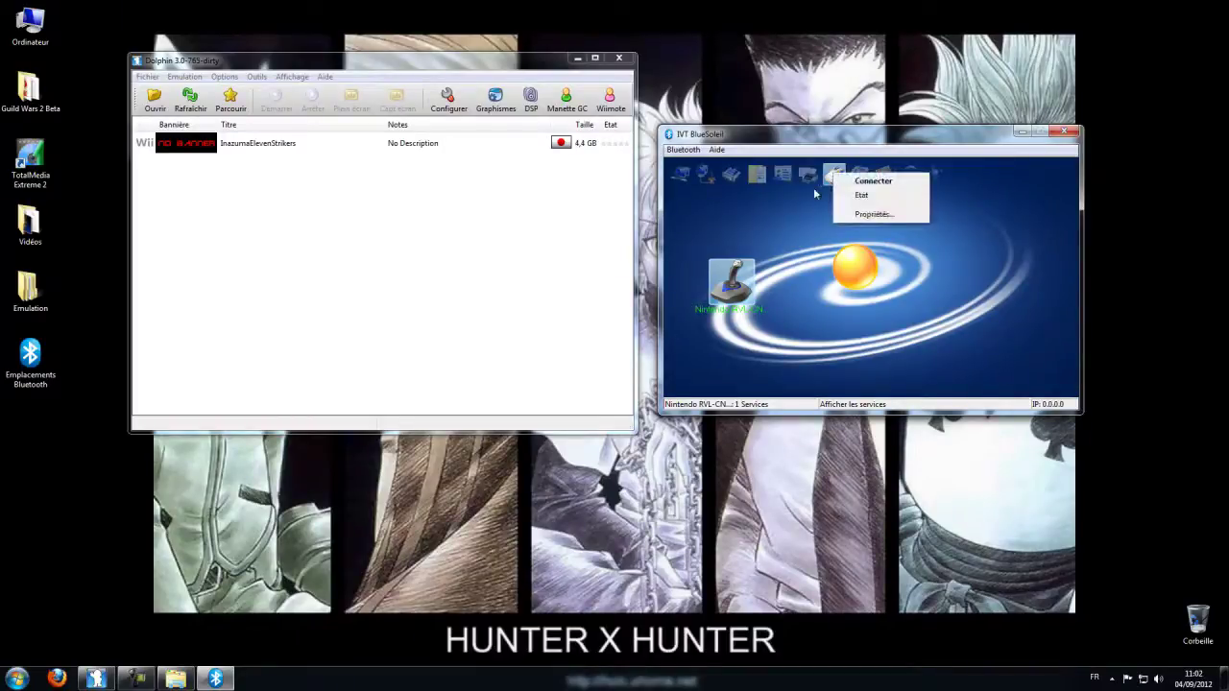
click(868, 181)
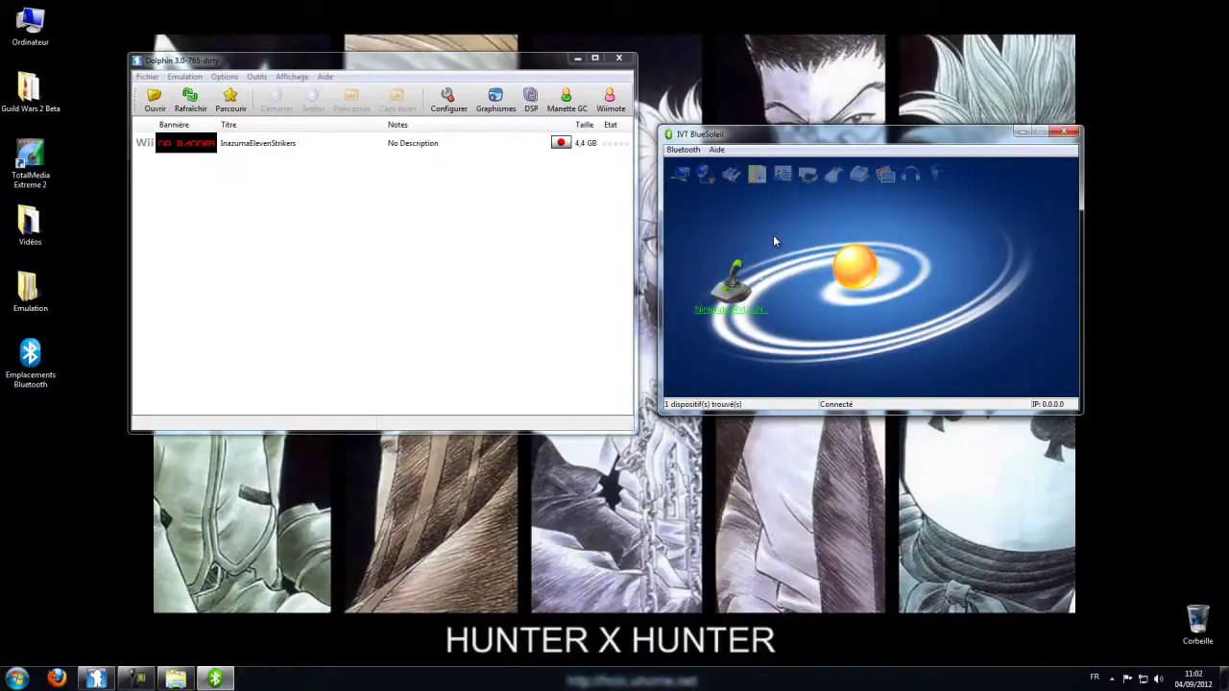
Switch to Dolphin, set Wiimote 1 to Wiimote physique in the Wiimote configuration, refresh the physical Wiimotes and accept the settings.
click(281, 173)
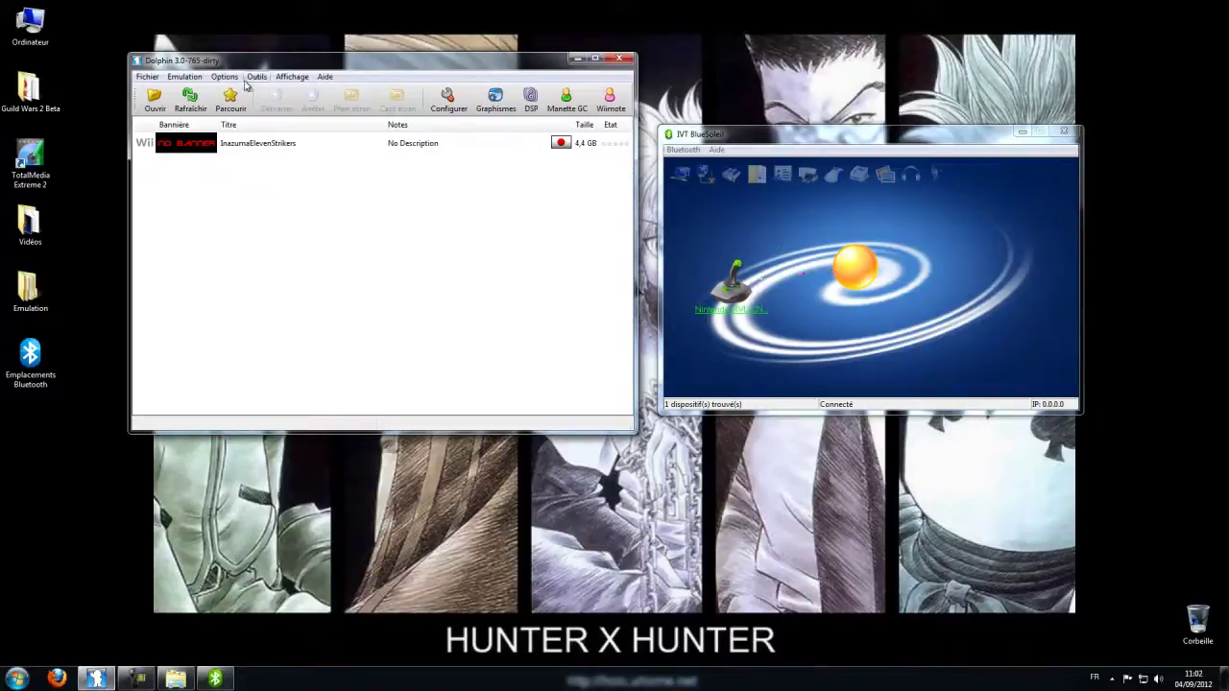
click(610, 102)
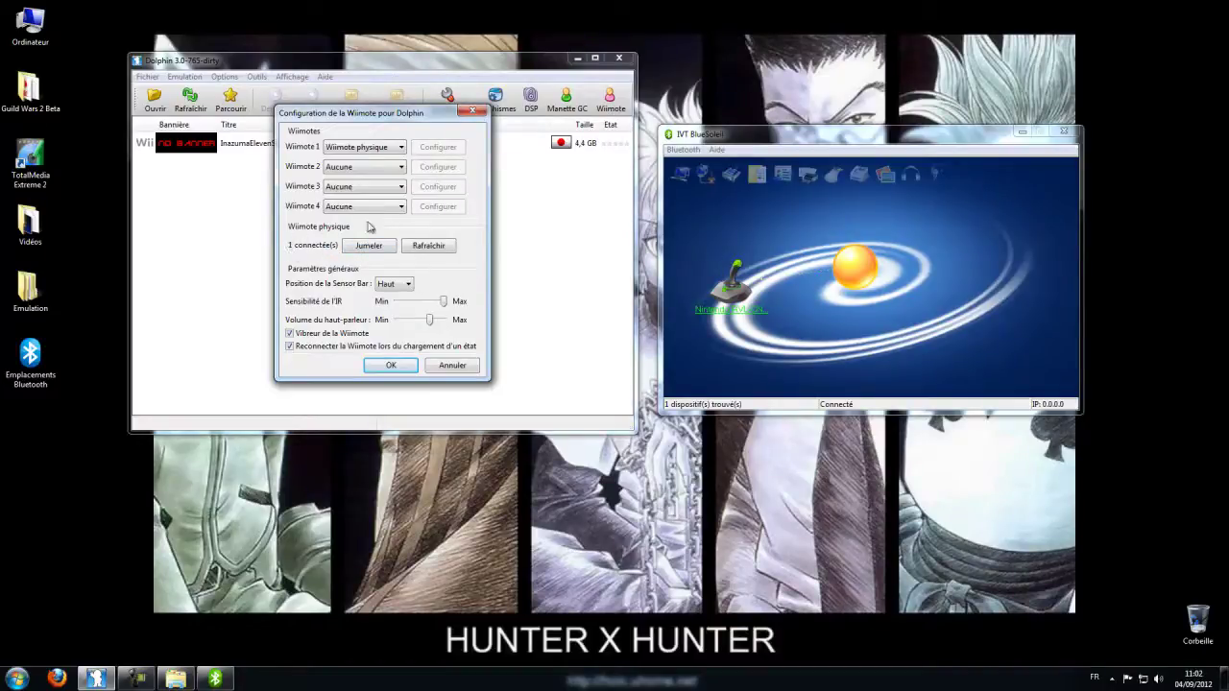
click(380, 147)
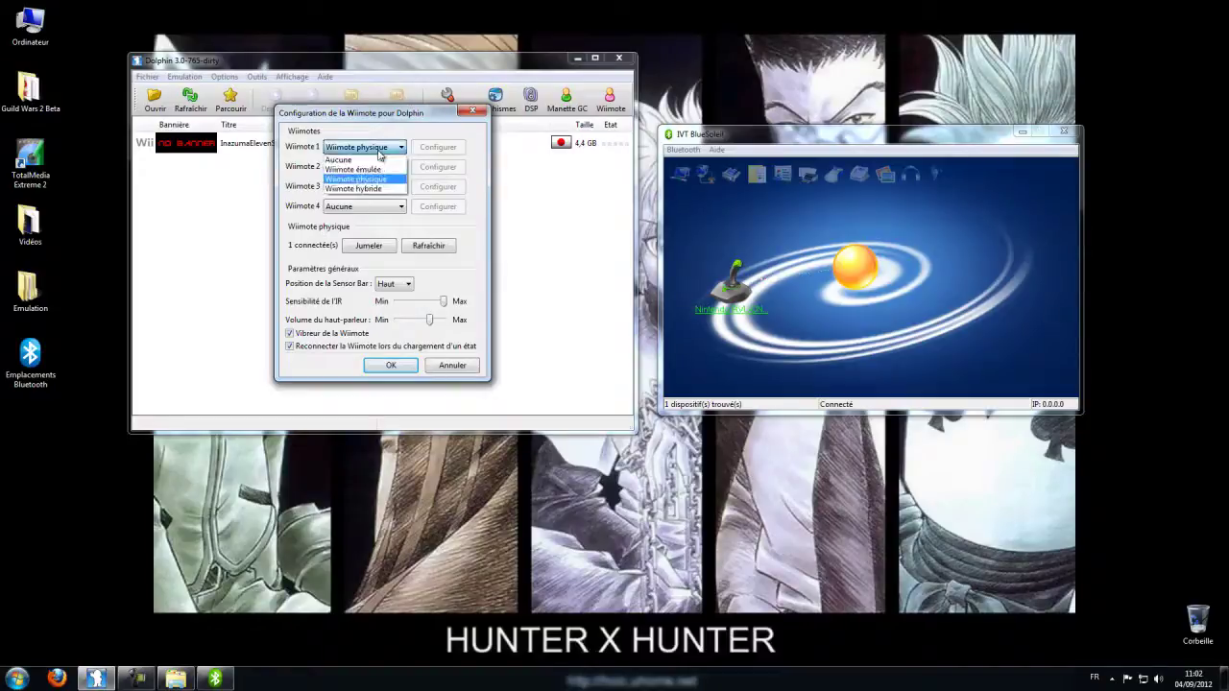
click(379, 165)
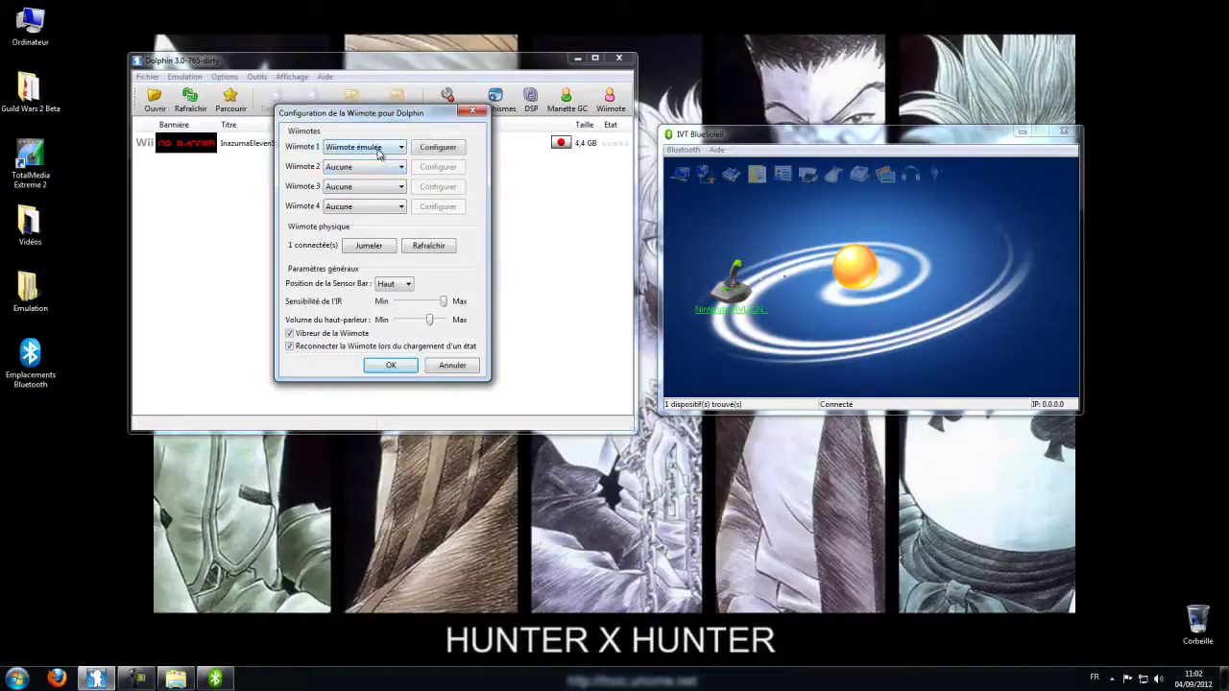
click(379, 147)
click(369, 177)
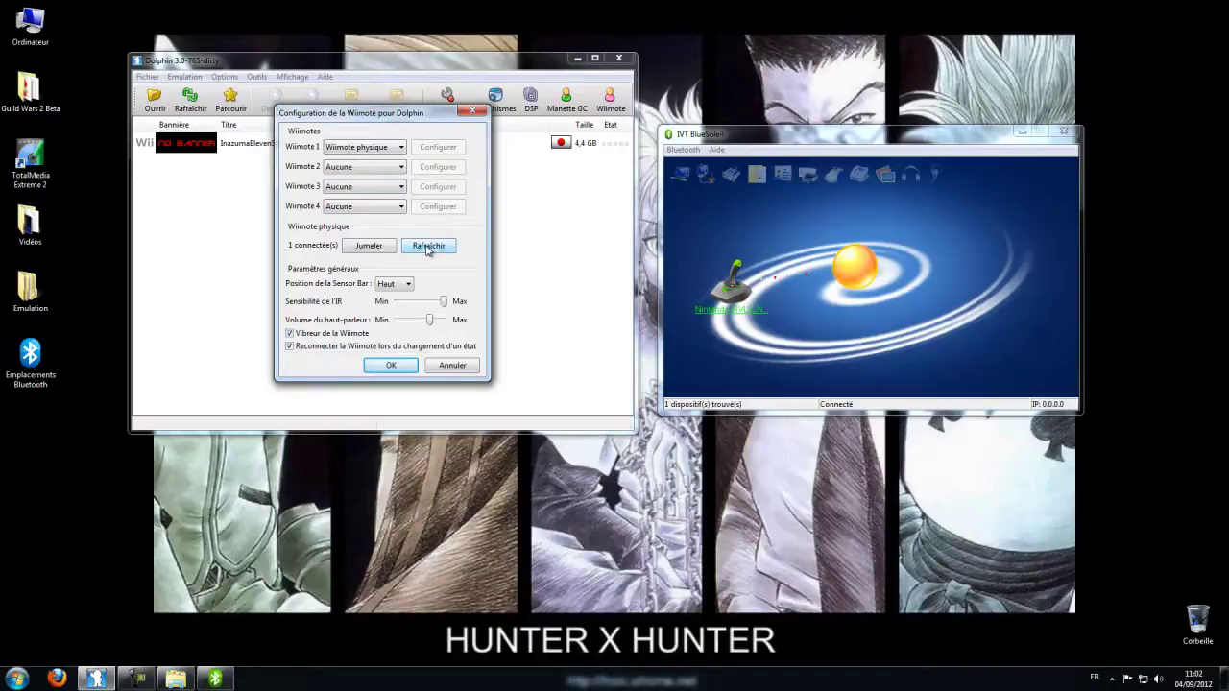
click(427, 247)
click(384, 366)
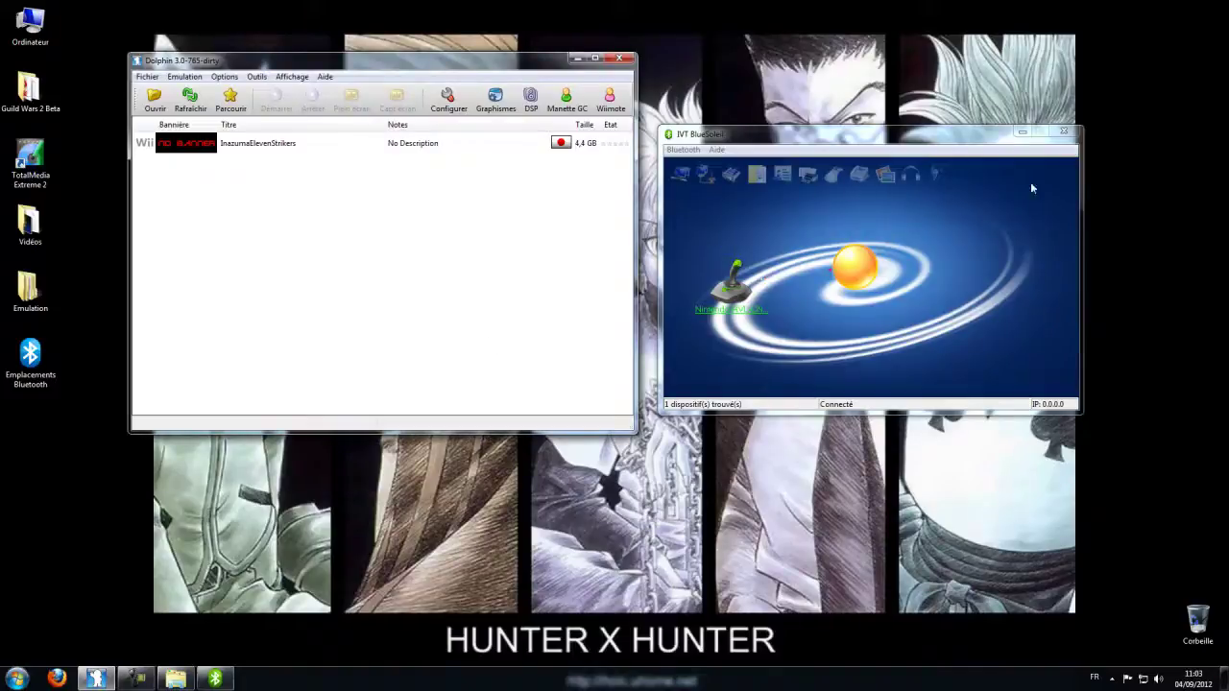
Close the BlueSoleil window and return to Dolphin.
click(1063, 133)
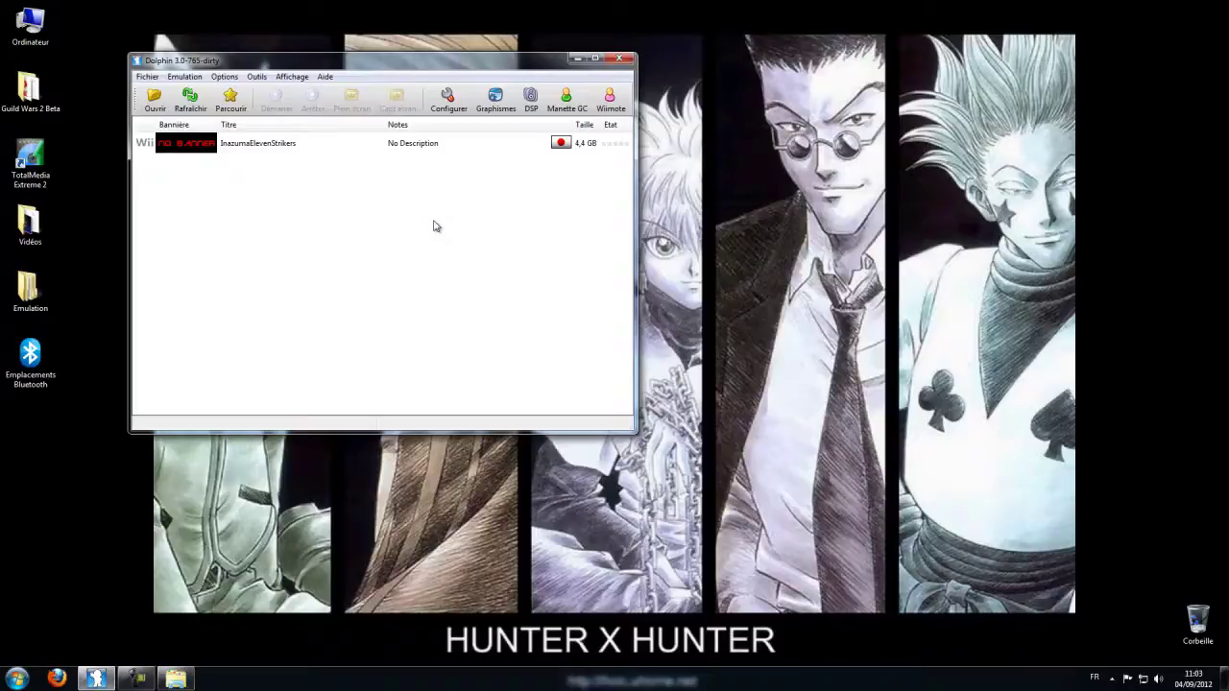
click(531, 100)
click(496, 102)
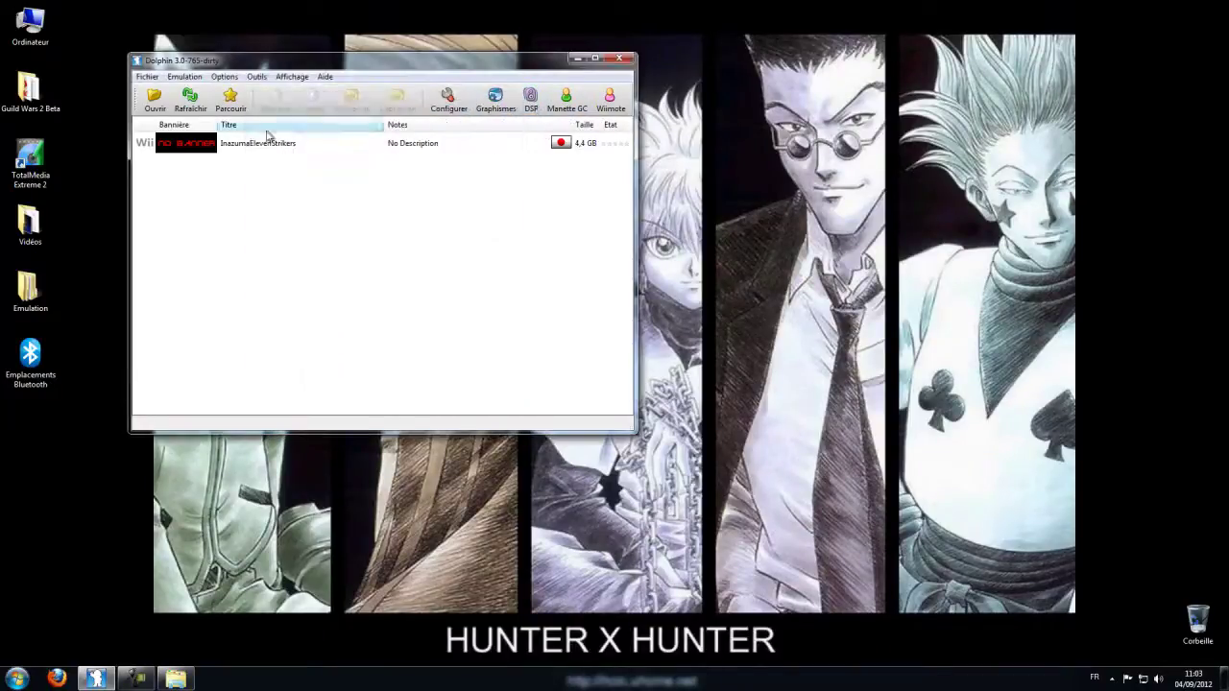
Launch the InazumaElevenStrikers game and enlarge the Dolphin window slightly.
click(269, 146)
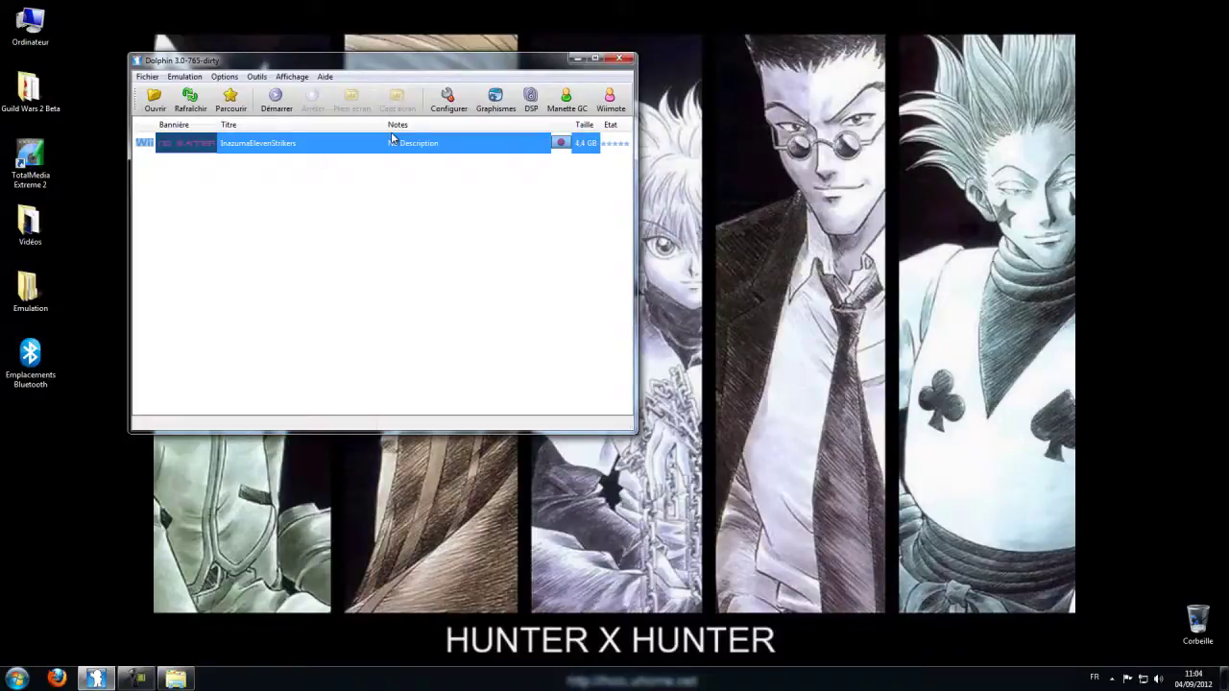
double_click(246, 145)
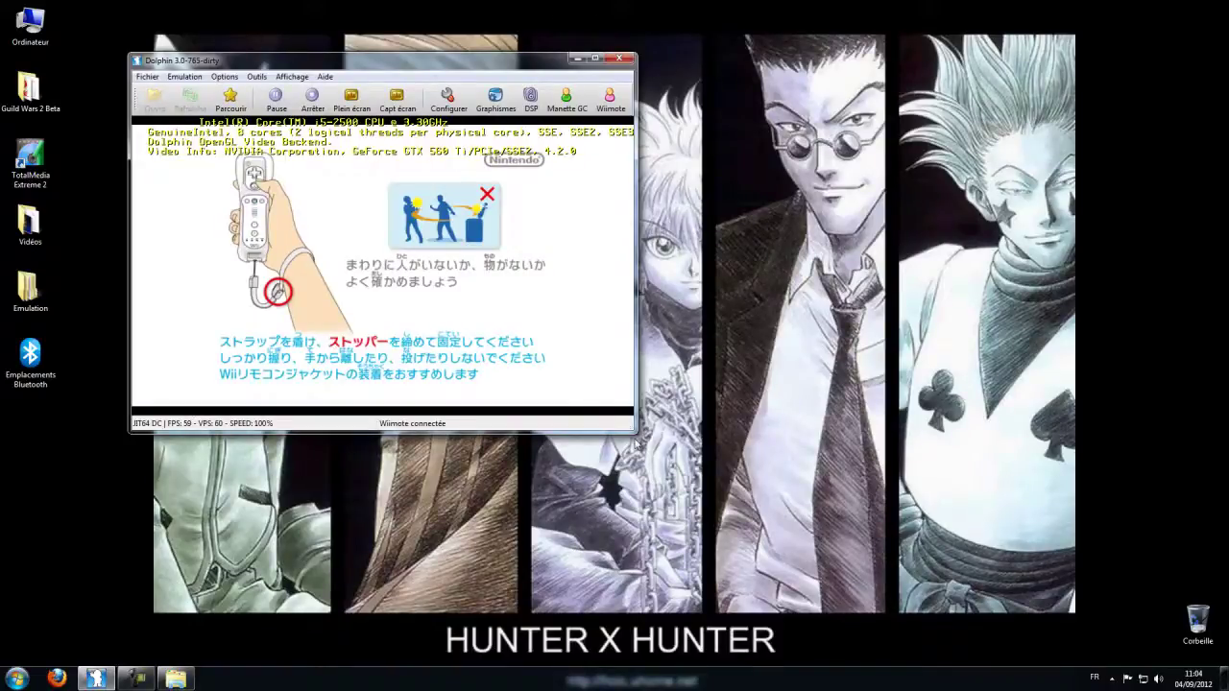
drag(635, 434, 712, 458)
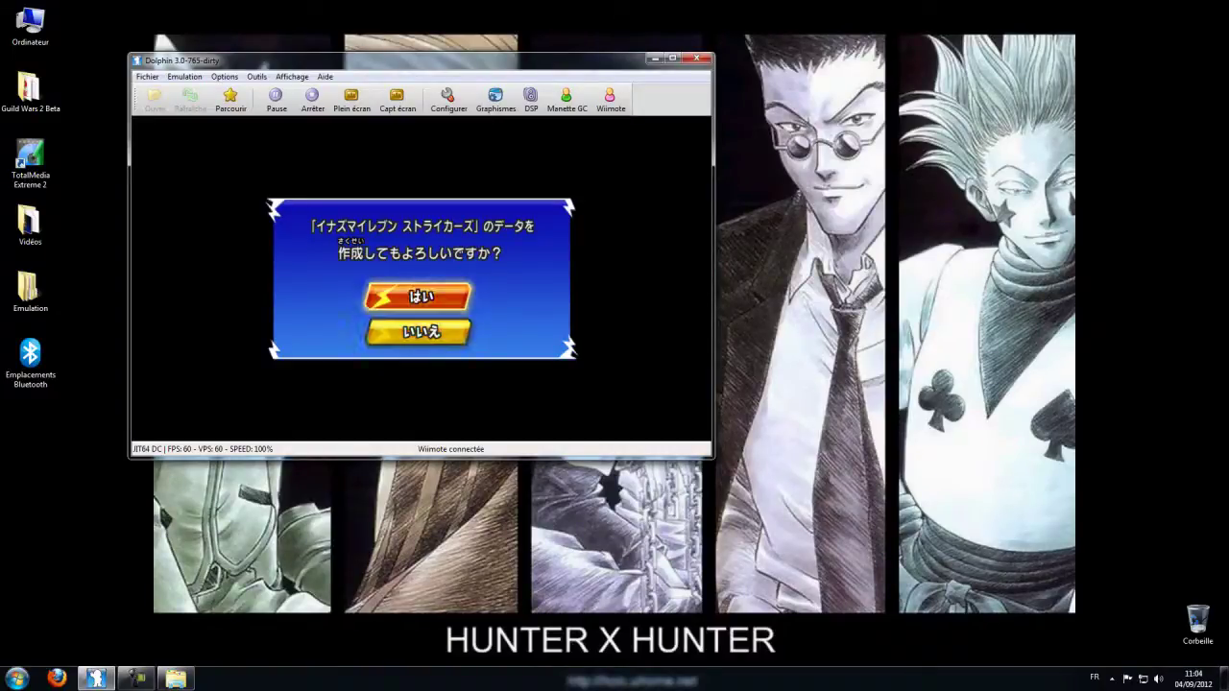
Agree to create the game's save data and choose the first save slot, データ1.
key(Return)
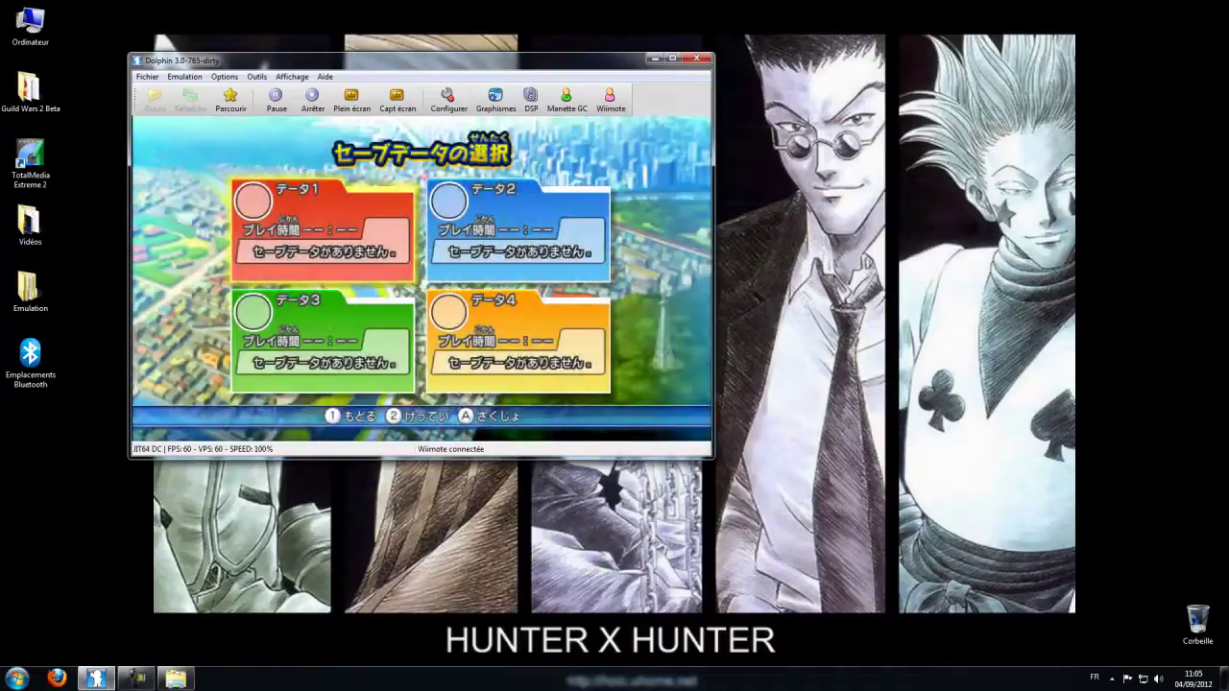
key(2)
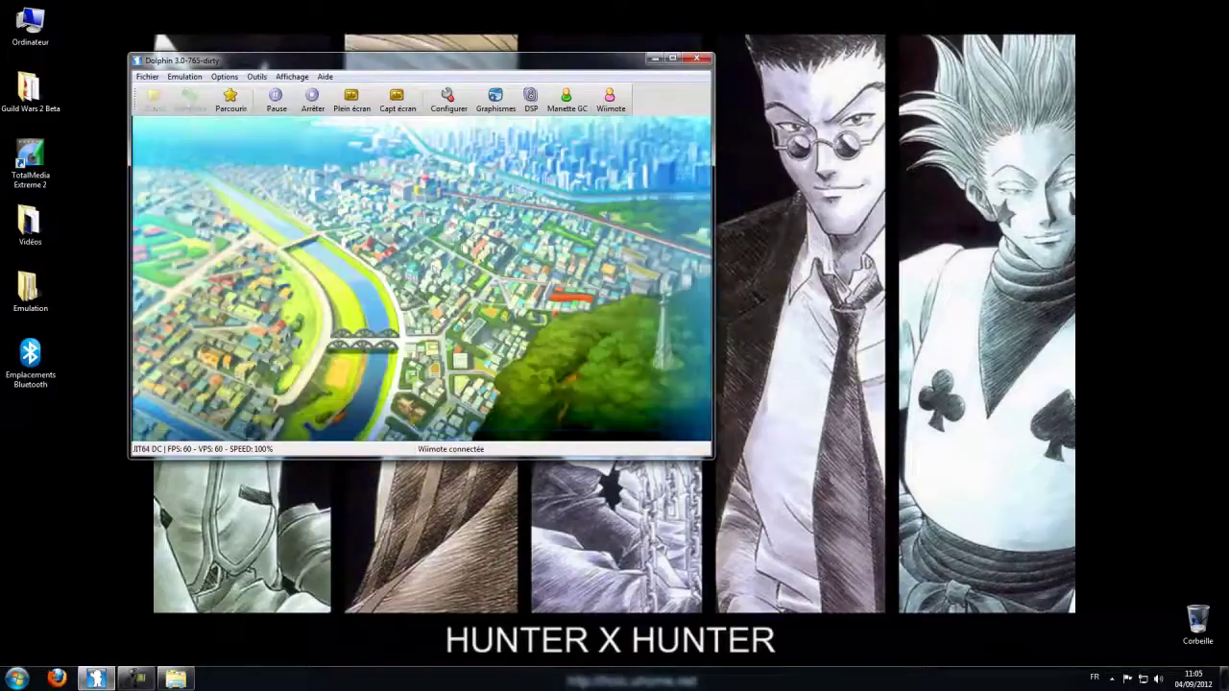
Register a player name in hiragana for the new save and accept it.
key(2)
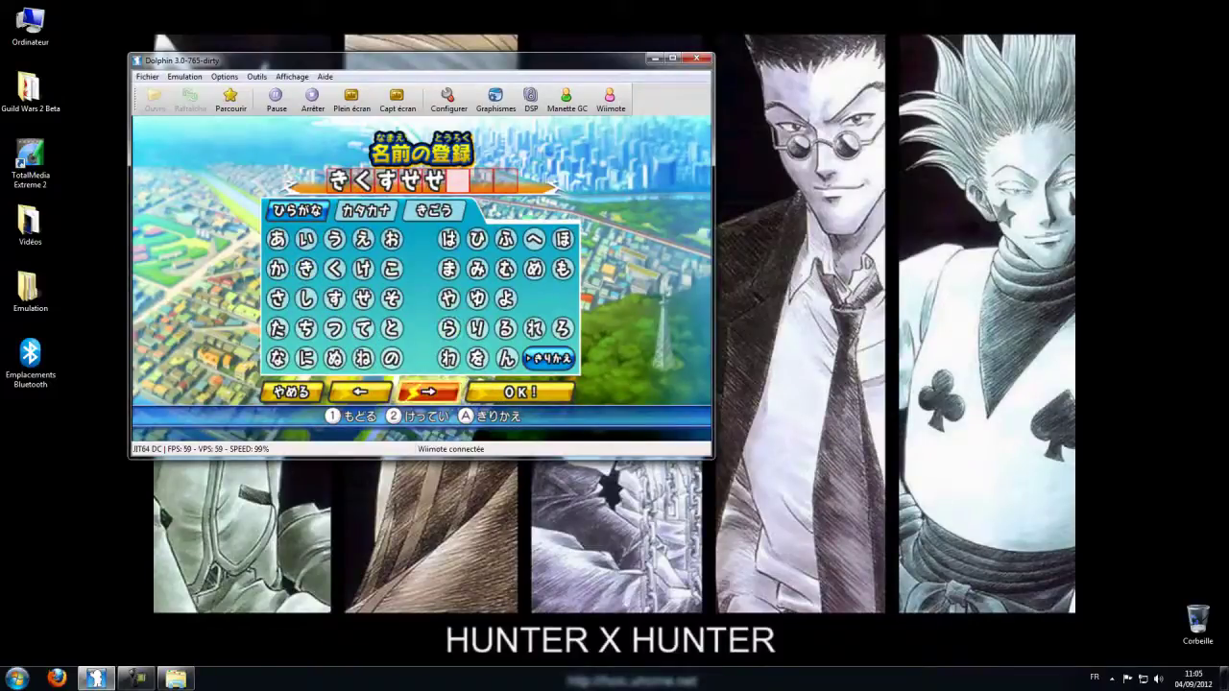
key(Right)
key(2)
key(2)
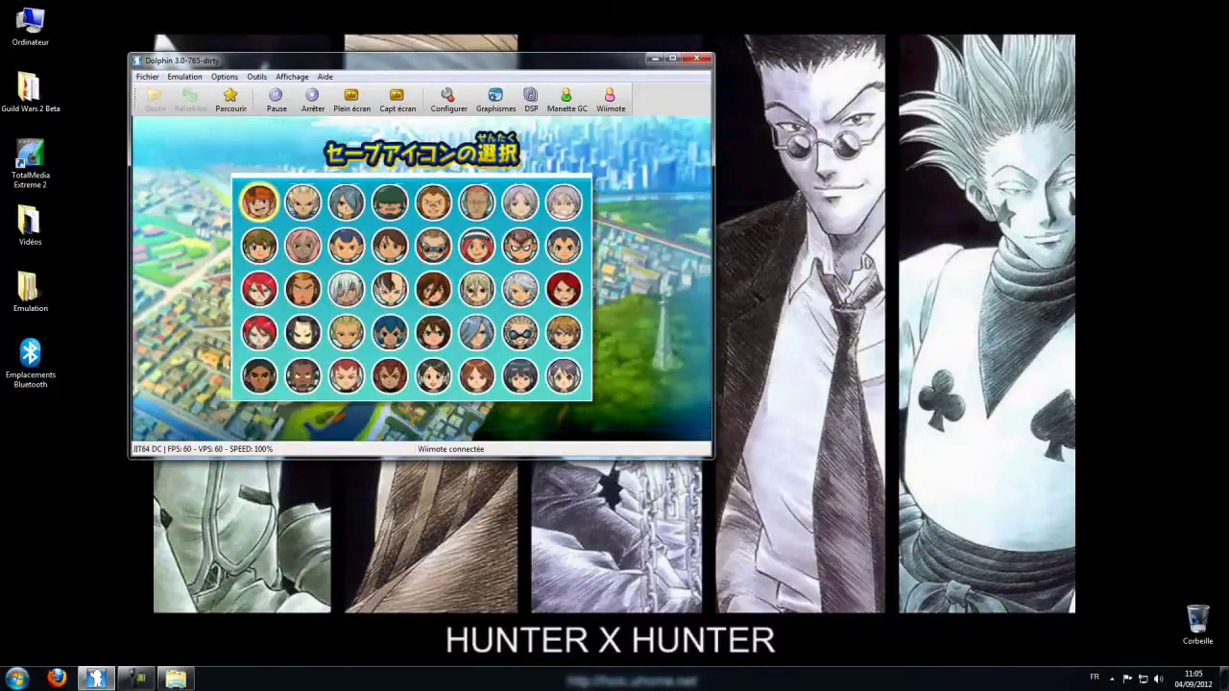
Choose the first character portrait as the save icon and confirm the choice with はい.
key(2)
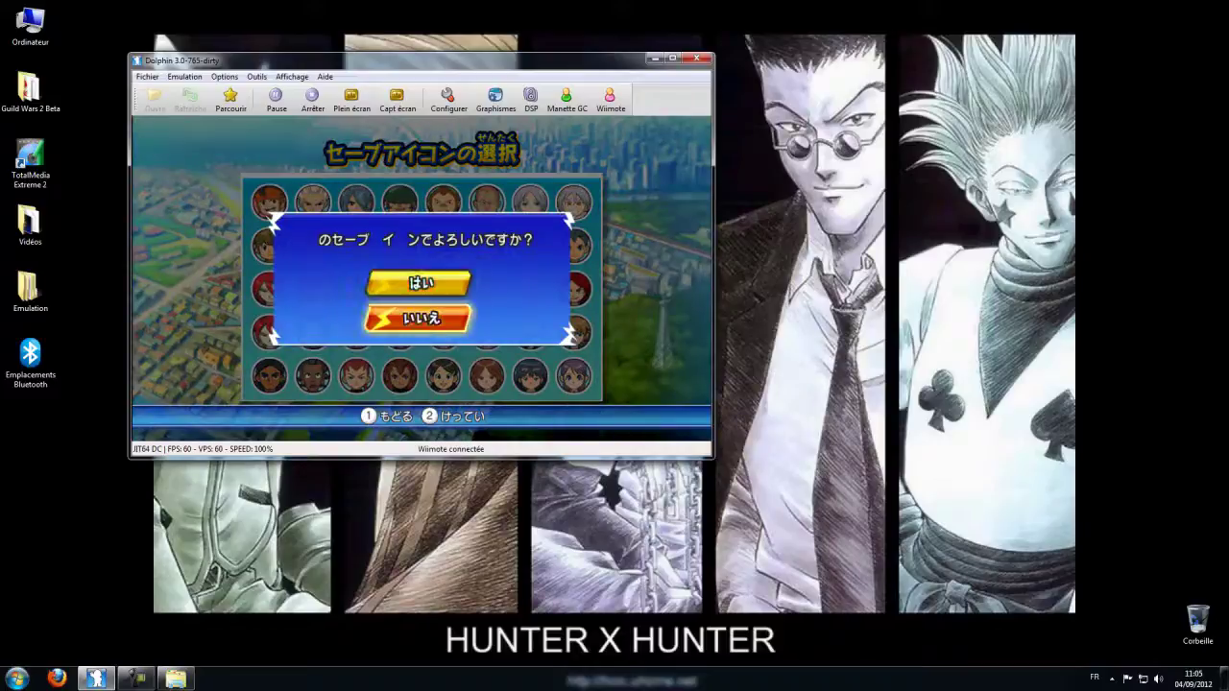
key(2)
key(2)
key(2)
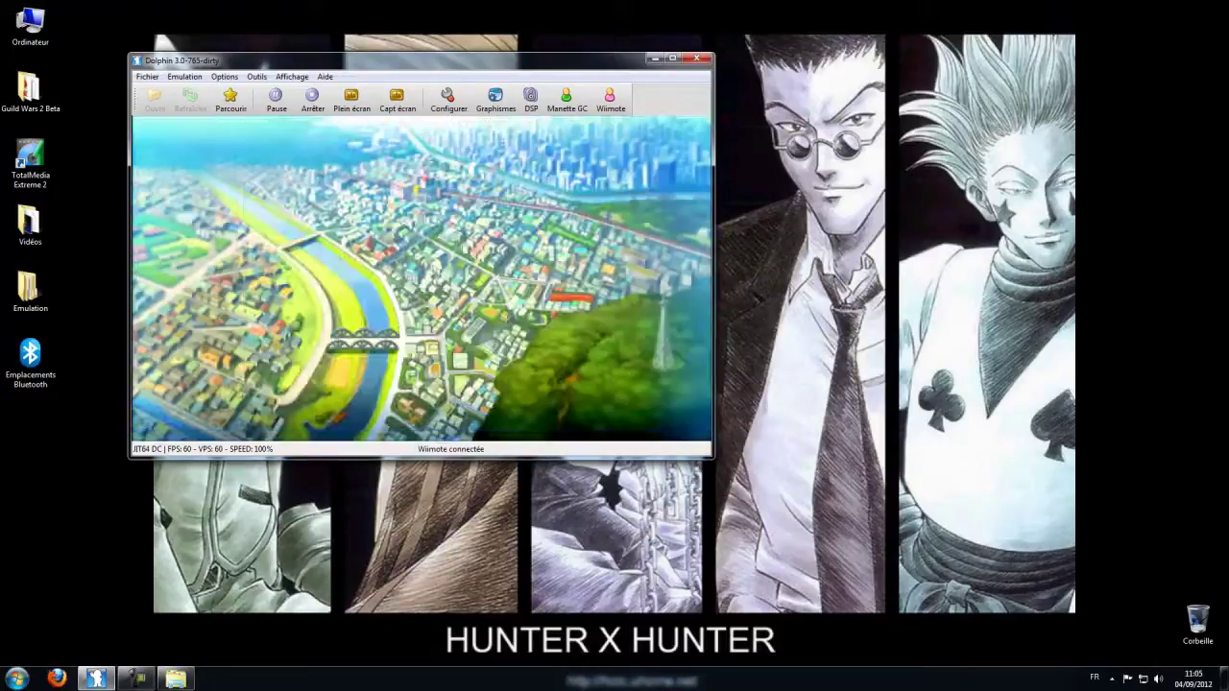
key(2)
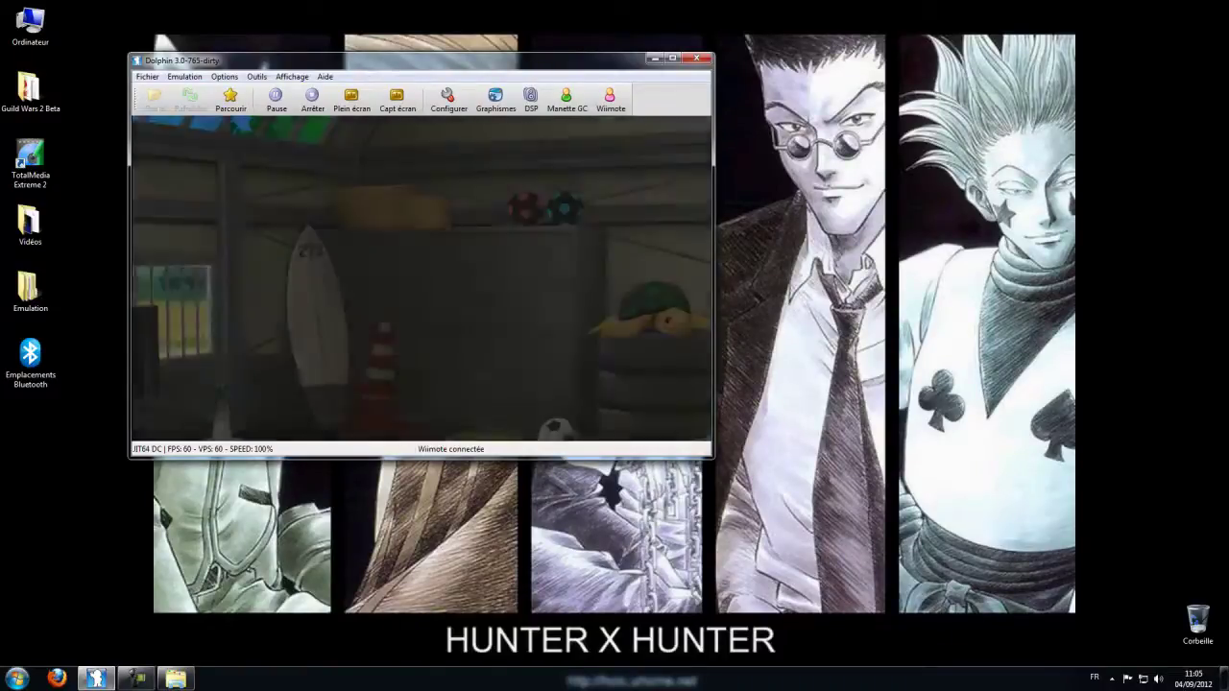
Exit the 遊び方 tutorial menu and open the team selection from the game's main menu.
key(1)
key(Down)
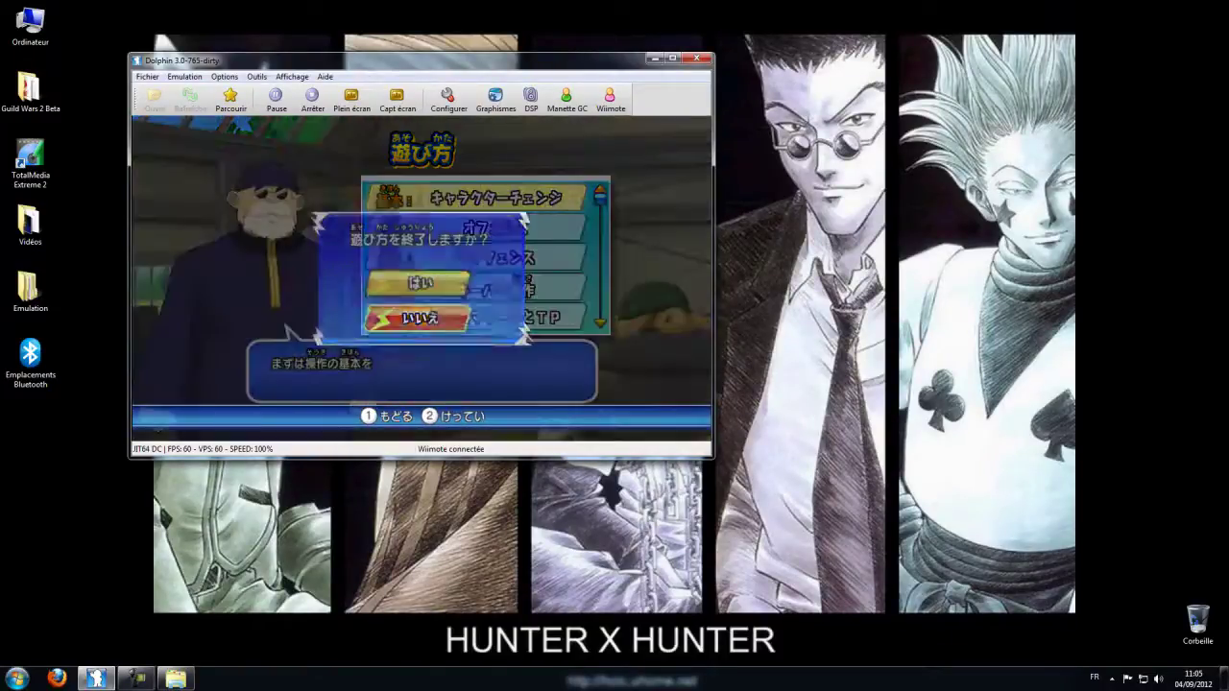
key(2)
key(1)
key(Down)
key(2)
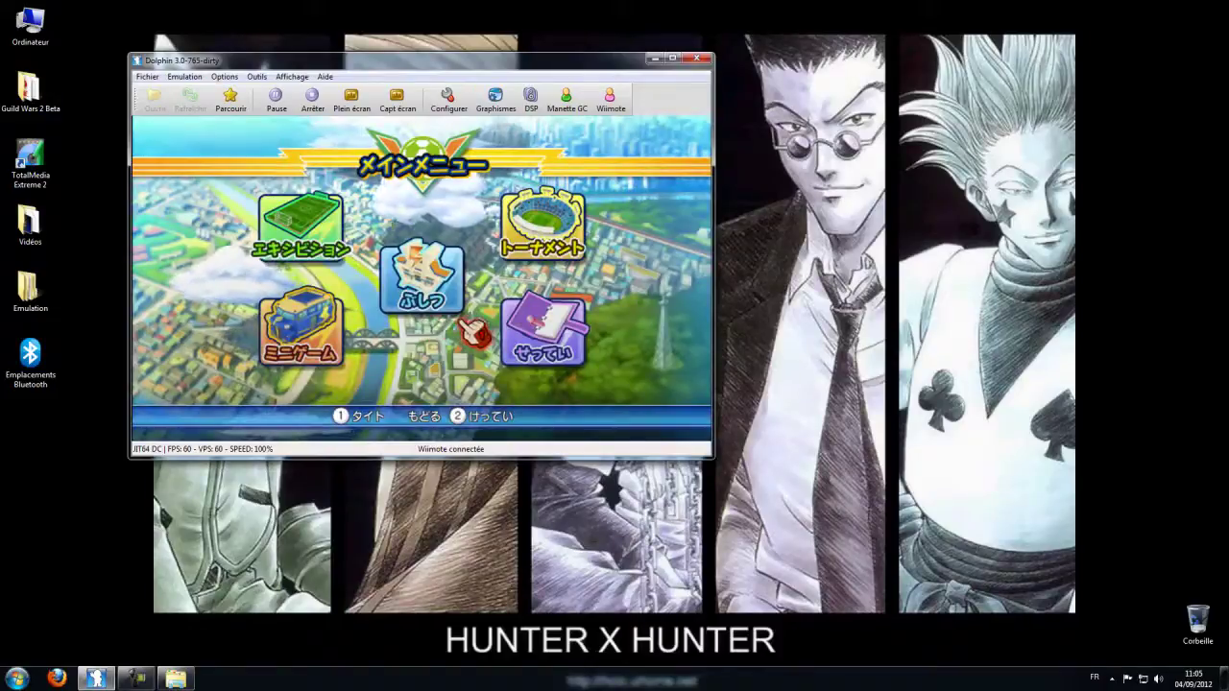
key(Return)
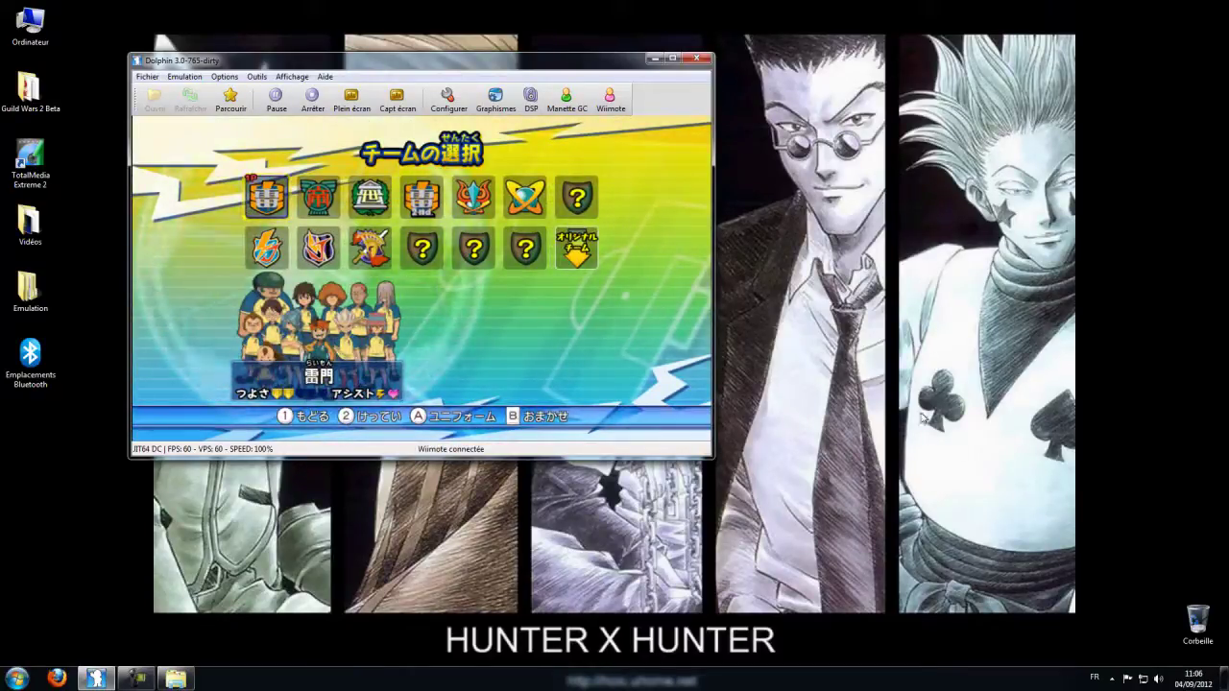
Set the audio engine (Moteur audio) to XAudio2 in Dolphin's audio settings.
click(534, 113)
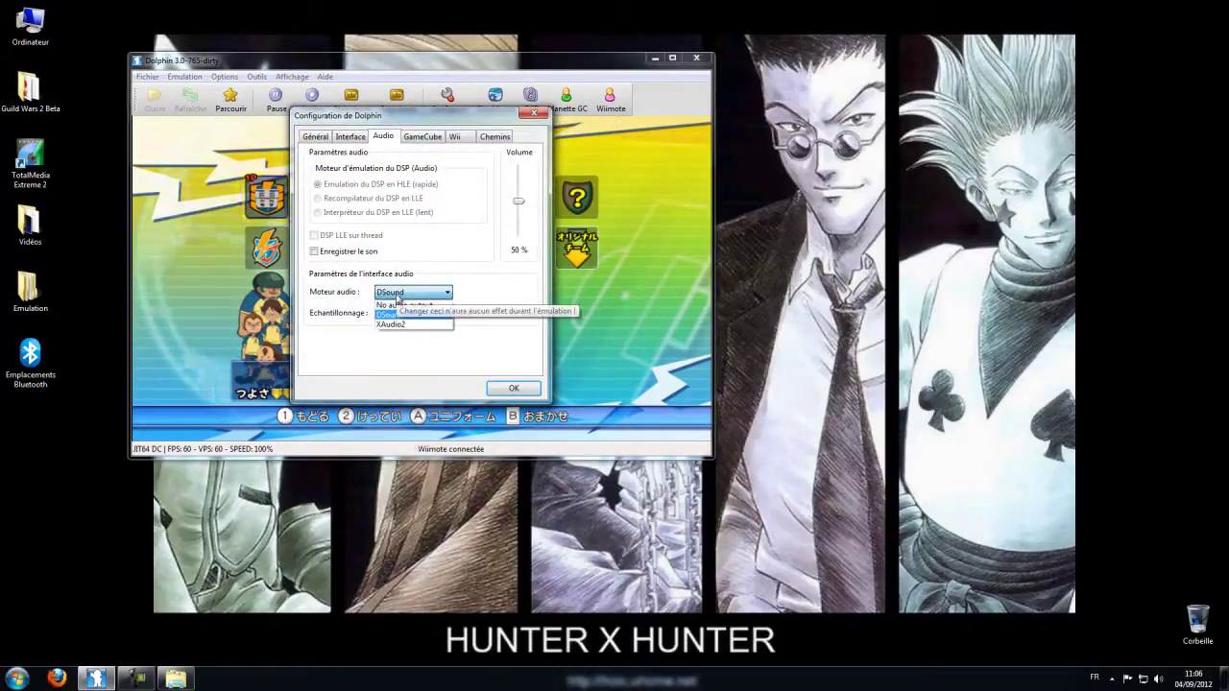
click(399, 305)
click(514, 388)
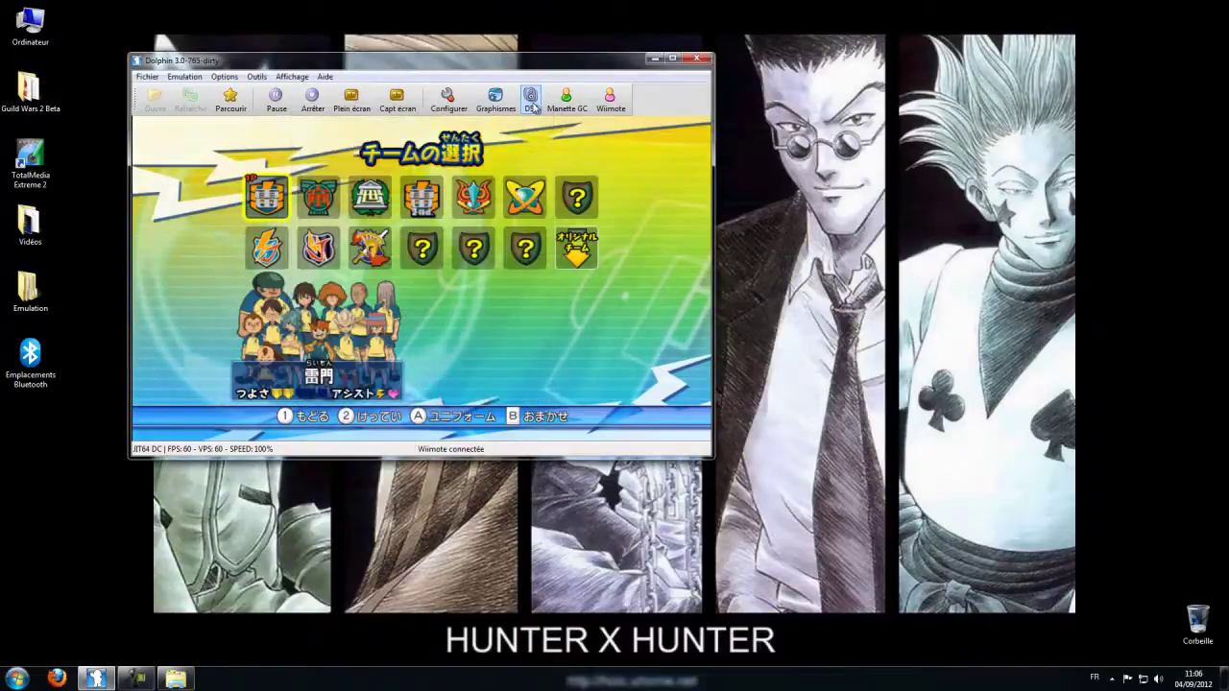
click(530, 100)
key(Escape)
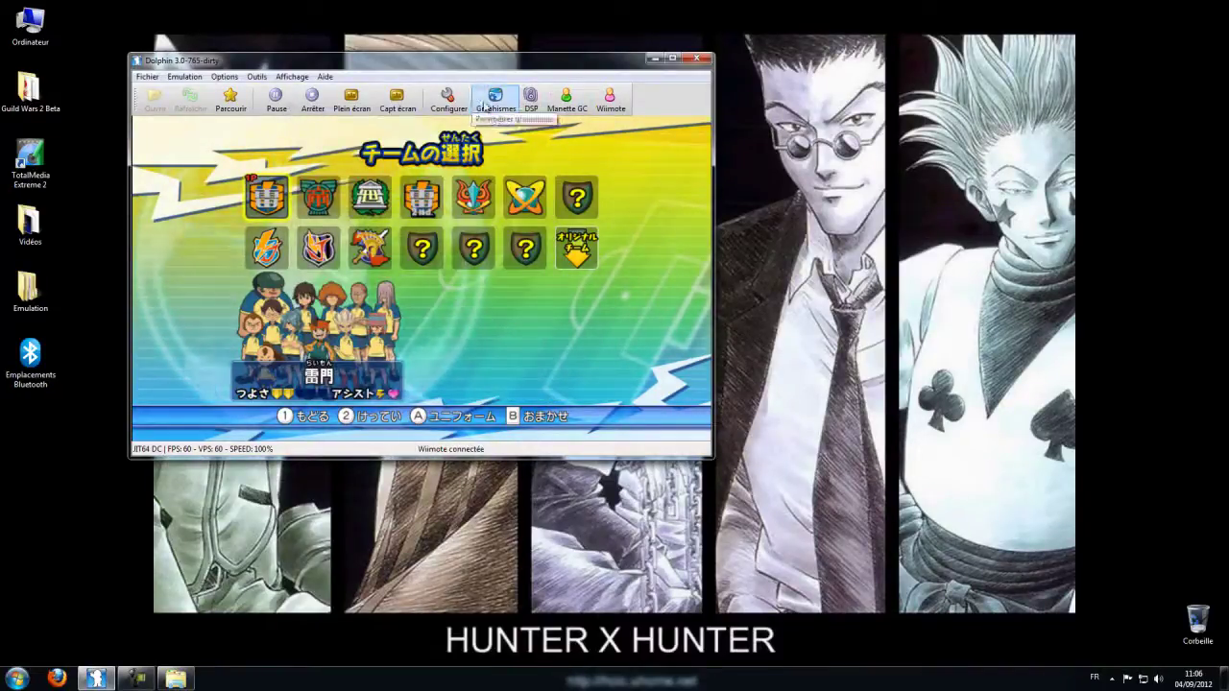
Set Dolphin's audio engine (Moteur audio) to No audio output and accept the configuration.
click(533, 106)
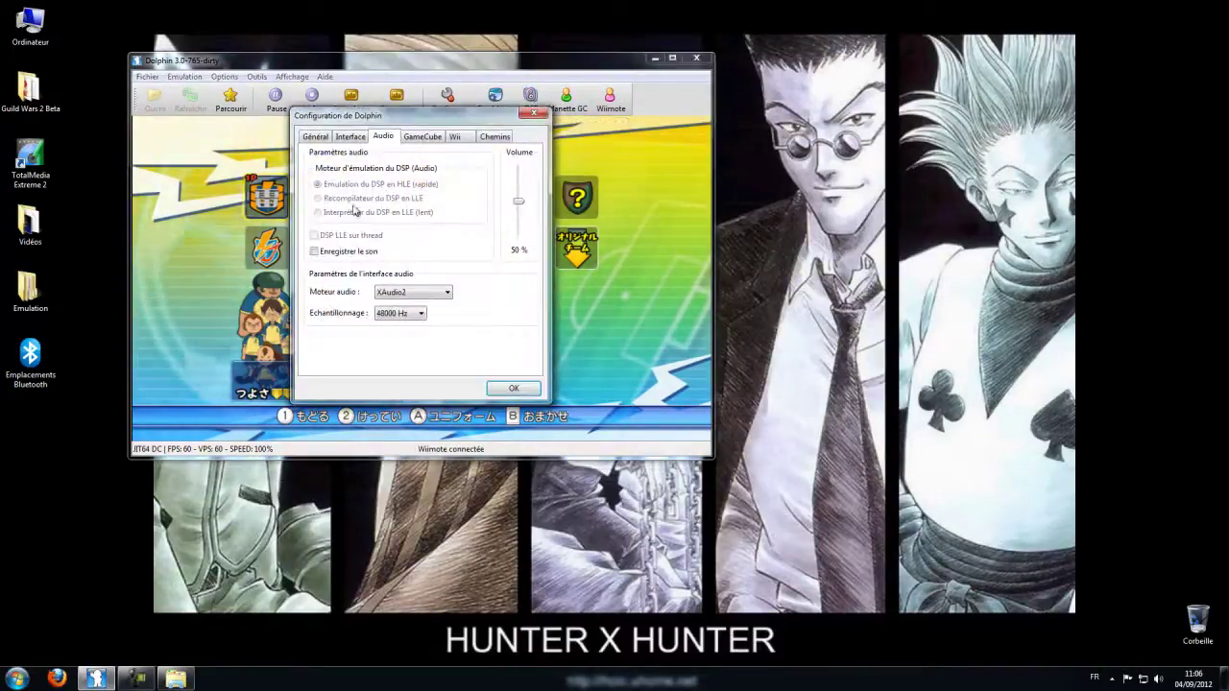
click(420, 294)
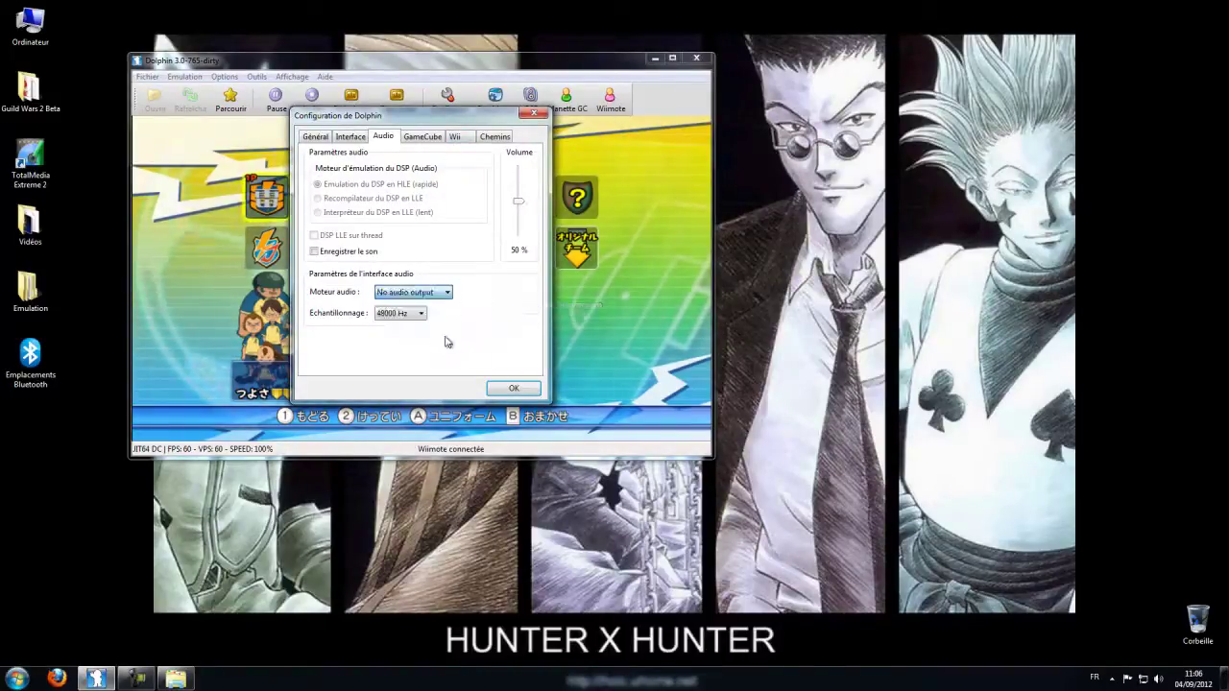
click(513, 389)
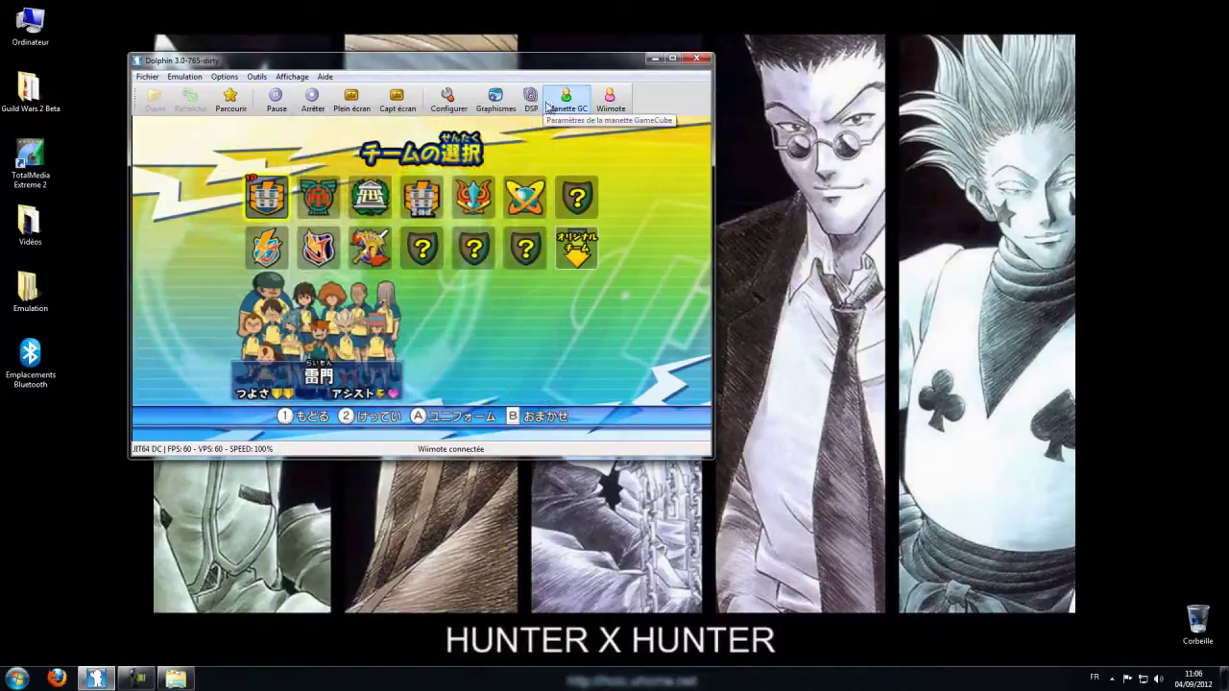
Set Dolphin's audio engine (Moteur audio) to DSound and accept the configuration.
click(533, 105)
click(434, 295)
click(407, 324)
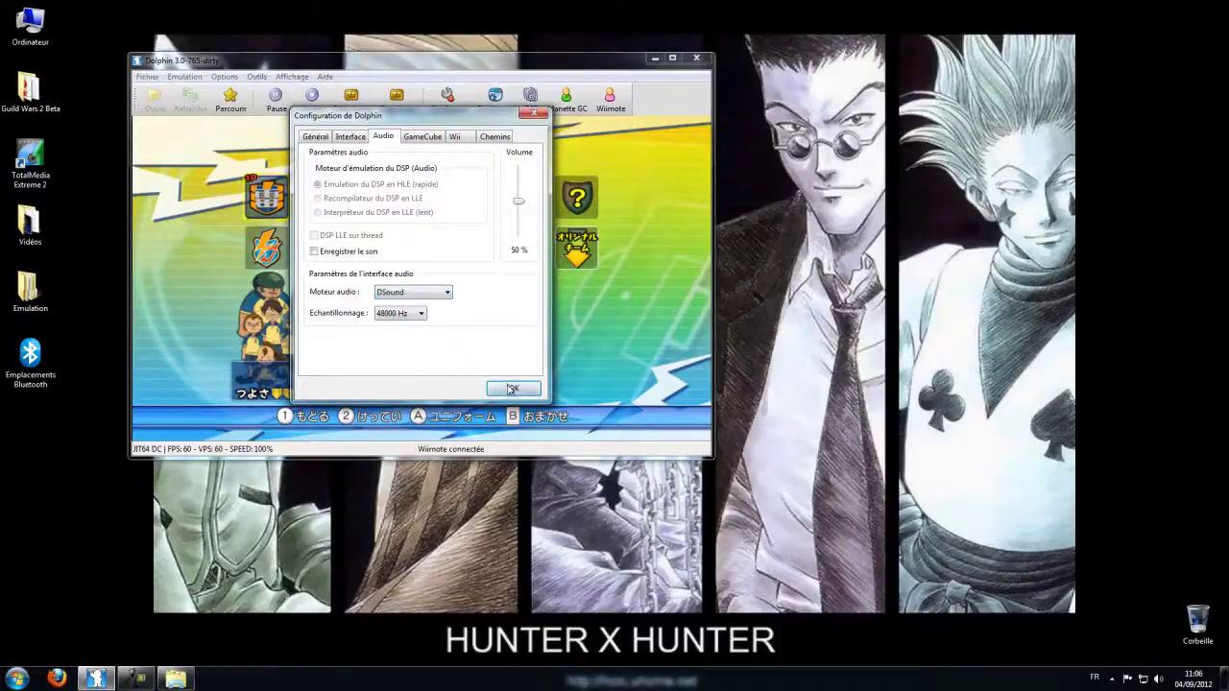
click(513, 388)
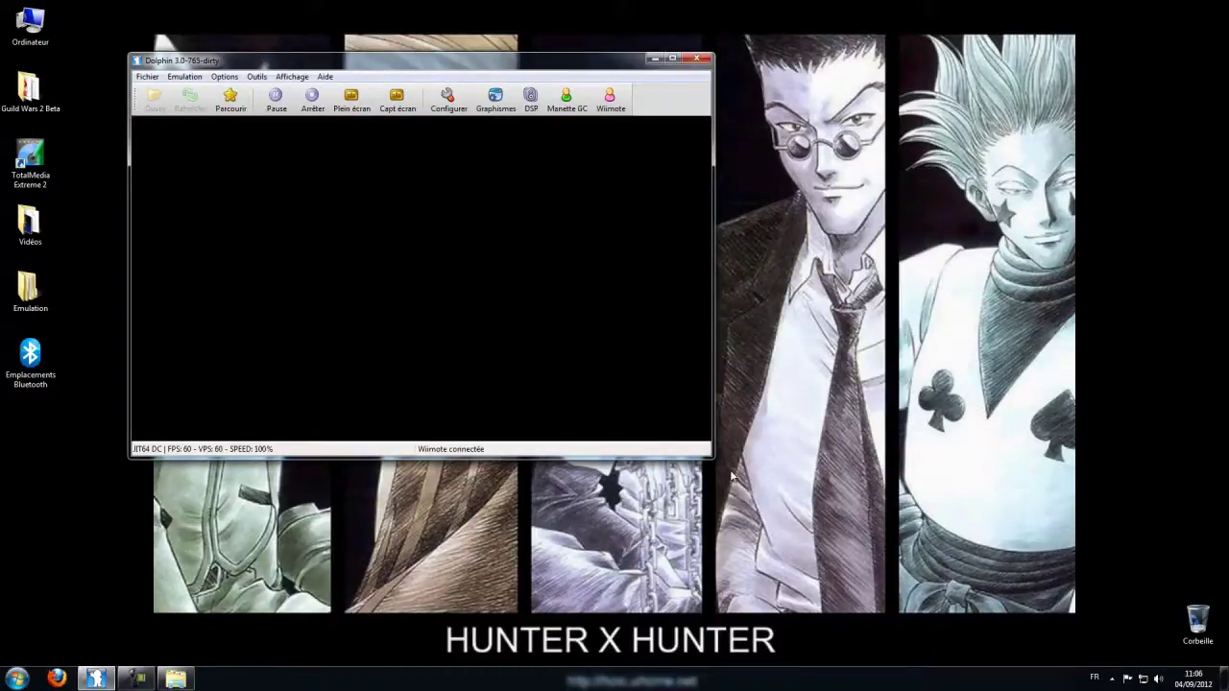
Enlarge the Dolphin game window in both width and height.
drag(714, 458, 904, 572)
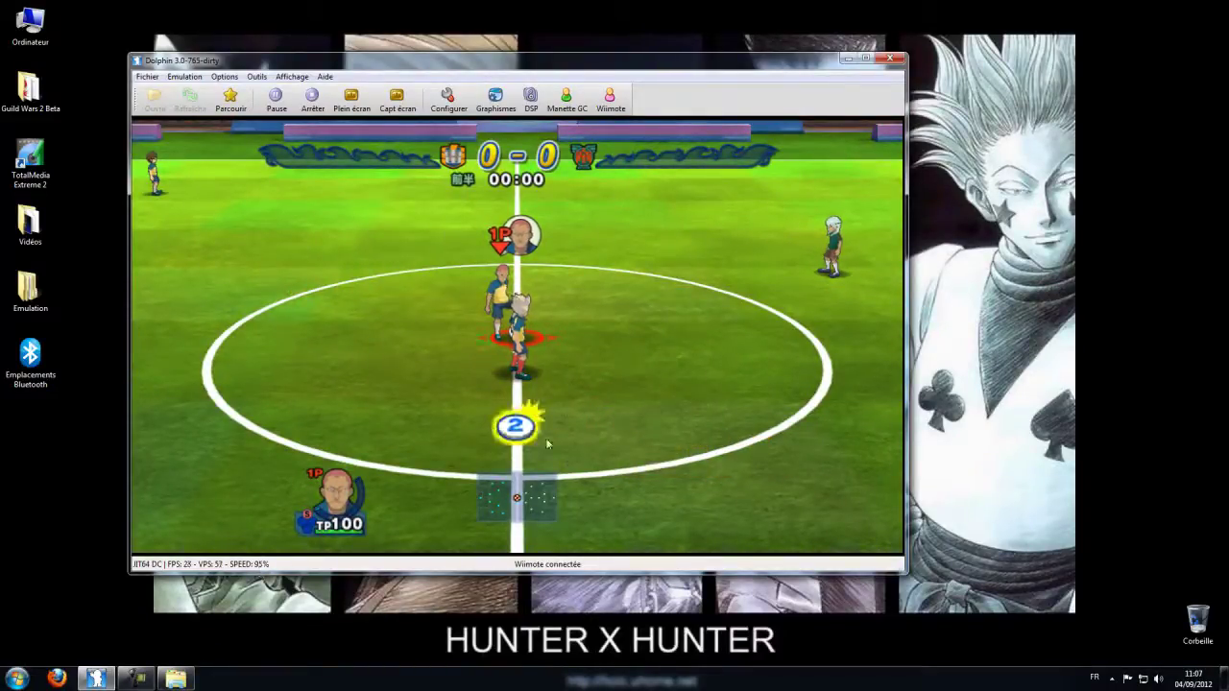
Try the 1x Native (640x528) internal resolution in the graphics settings, and return it to 1.5x Native (960x792).
click(495, 104)
drag(452, 123, 864, 118)
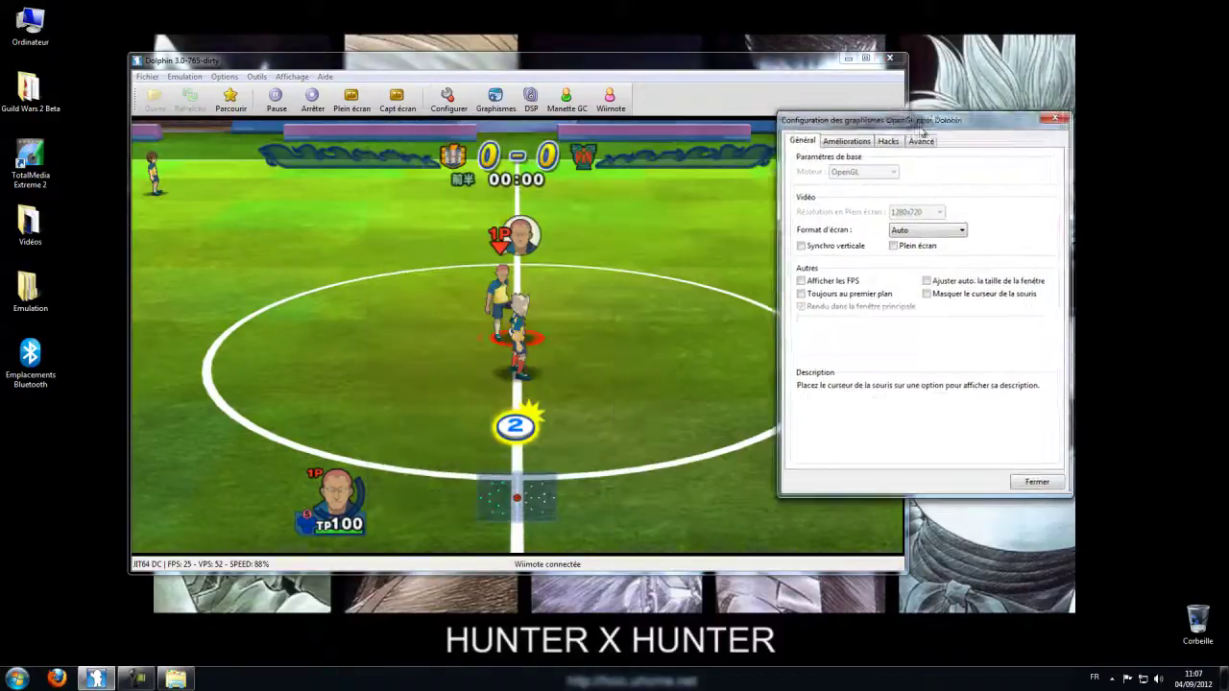
click(853, 141)
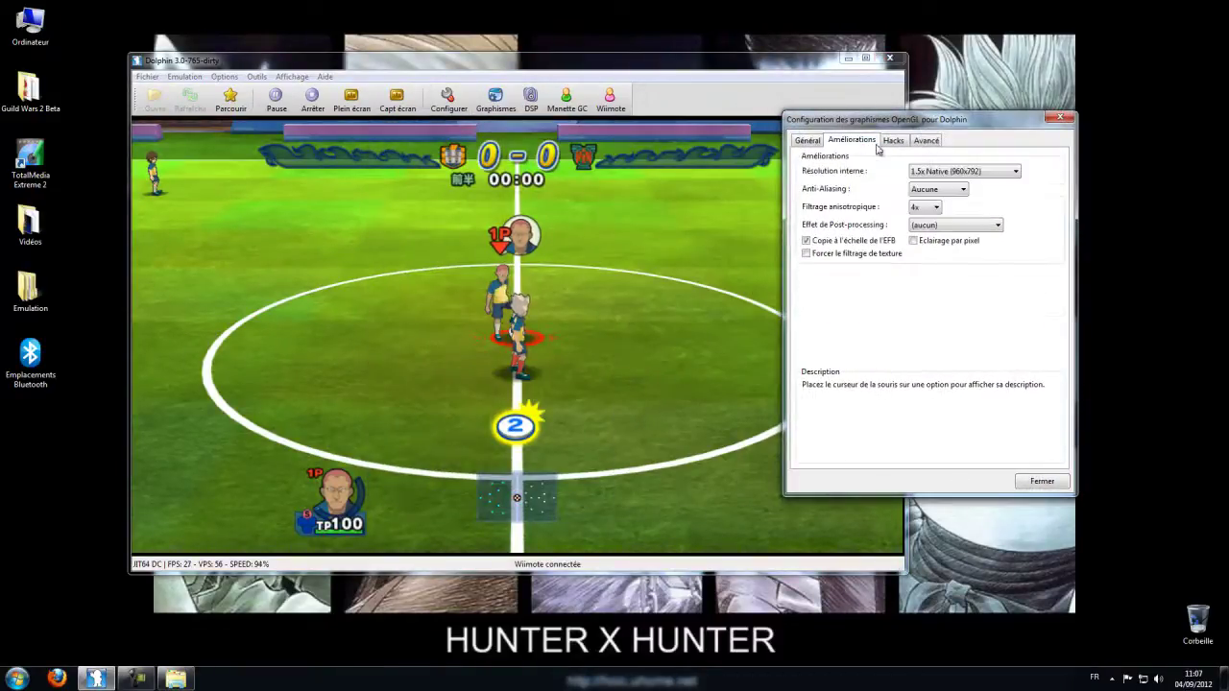
click(939, 171)
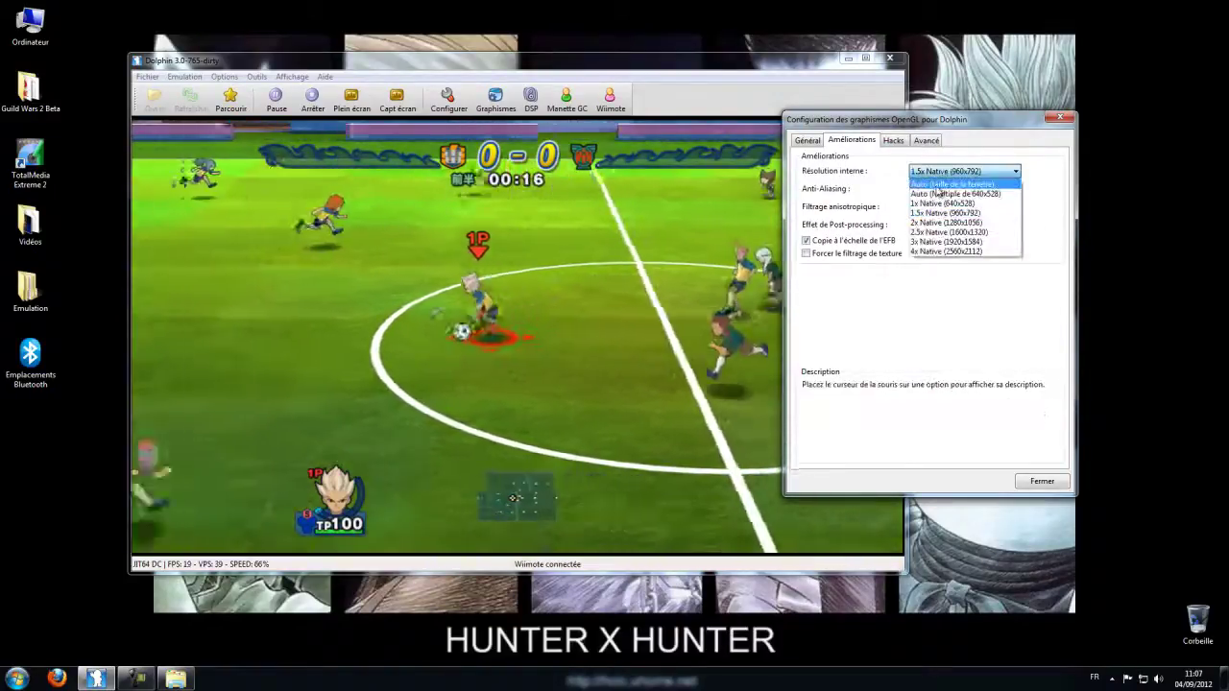
click(937, 205)
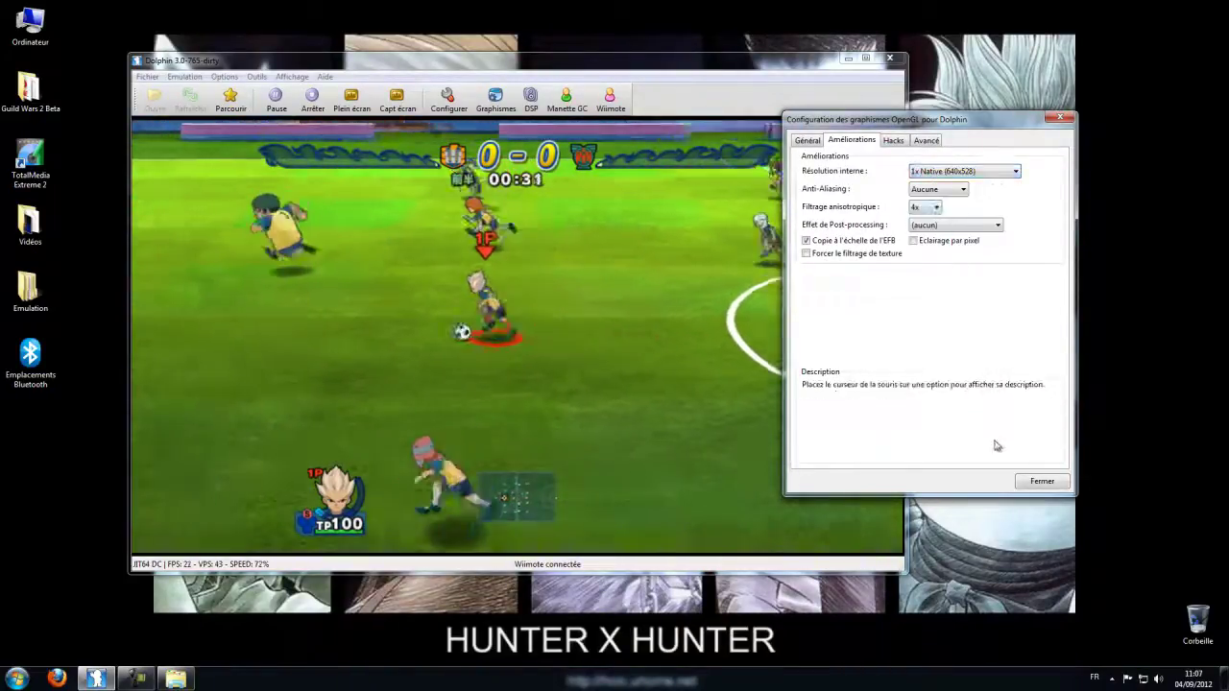
click(967, 172)
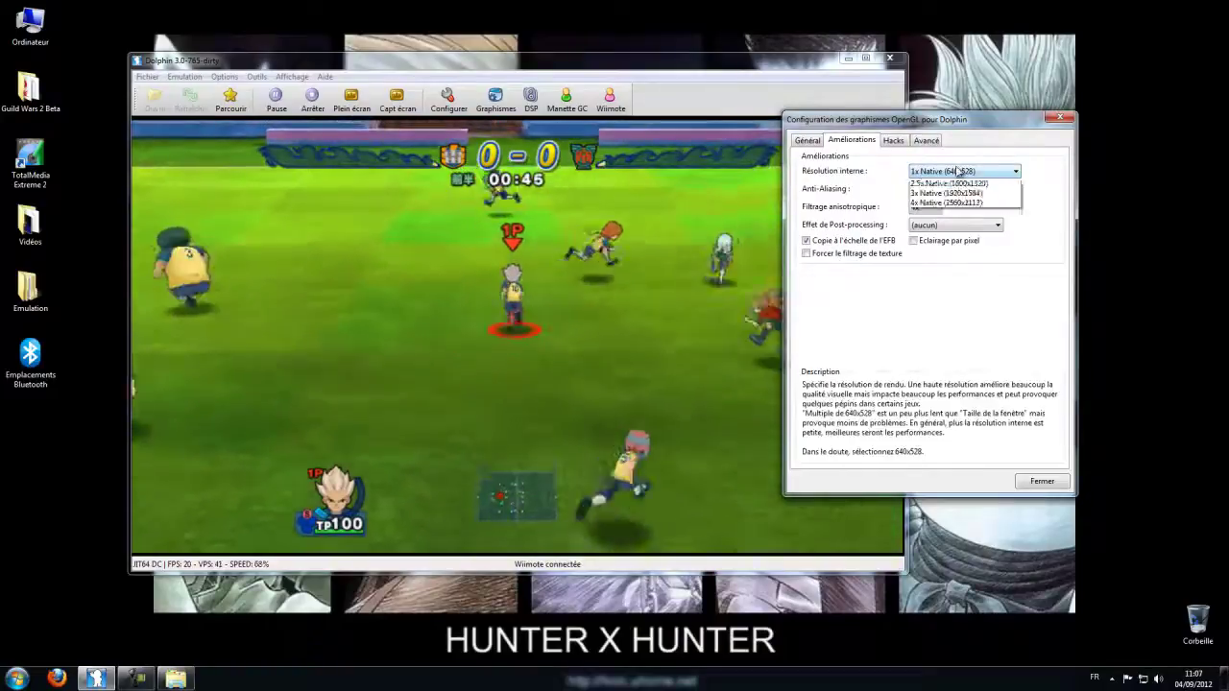
click(959, 218)
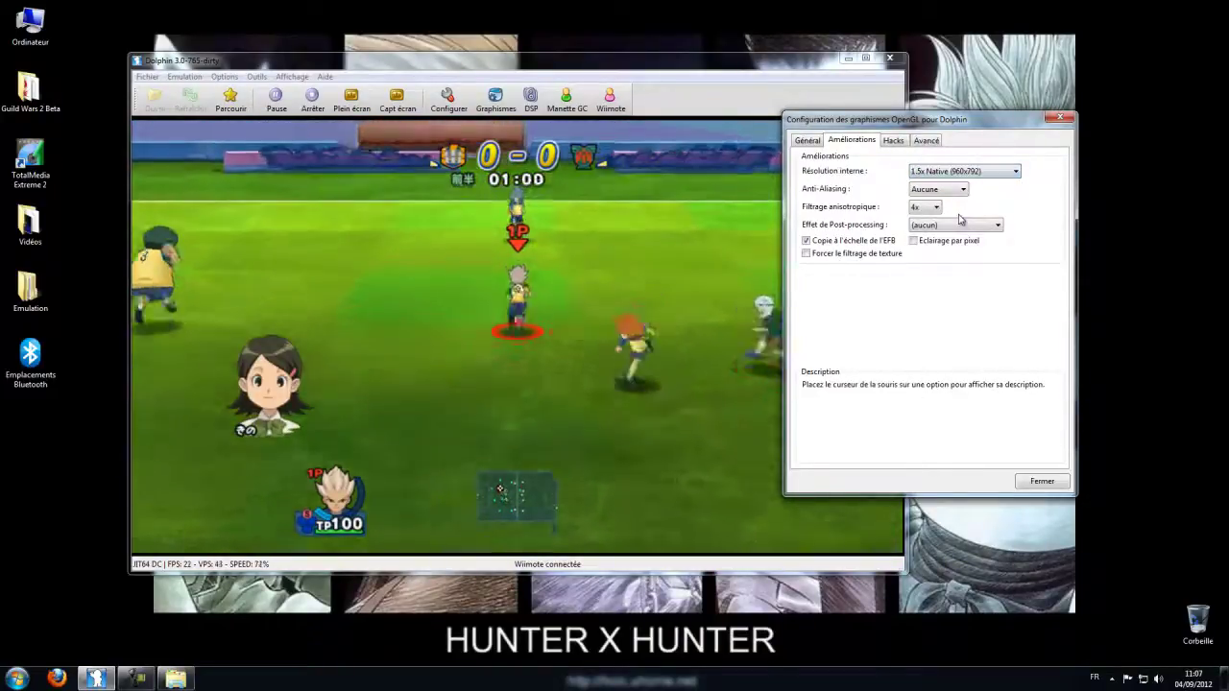
Try the 2x Native (1280x1056) internal resolution, restore 1.5x Native (960x792), and close the graphics configuration.
click(965, 171)
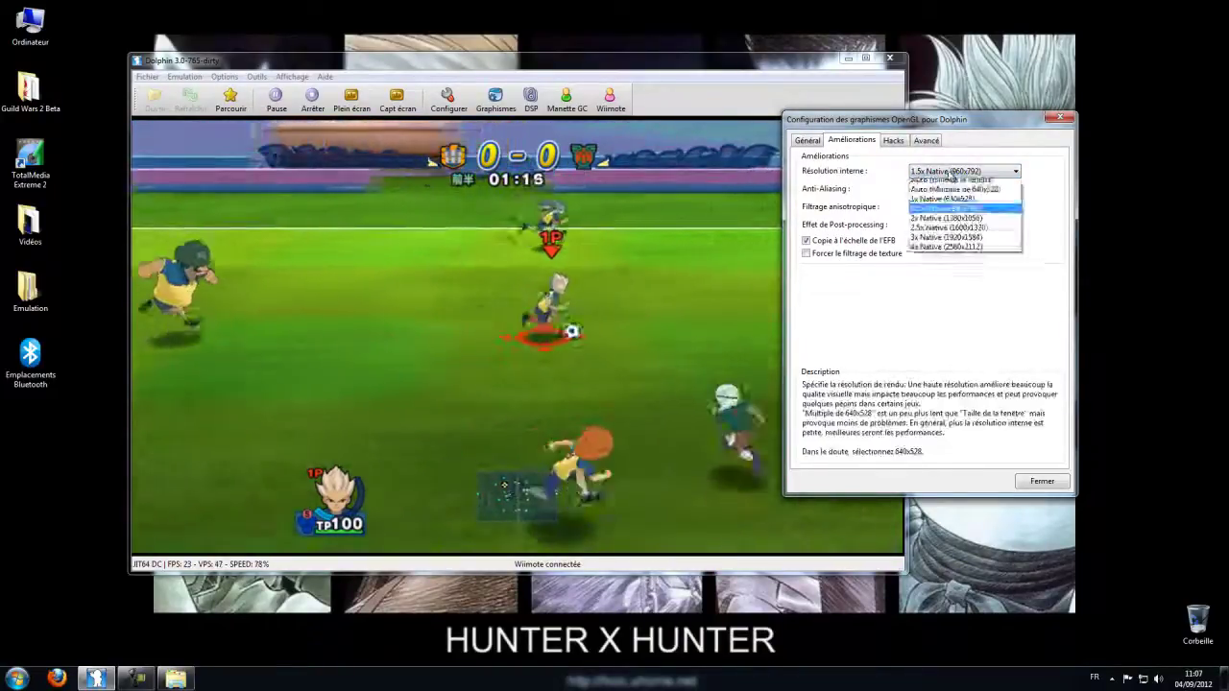
click(950, 232)
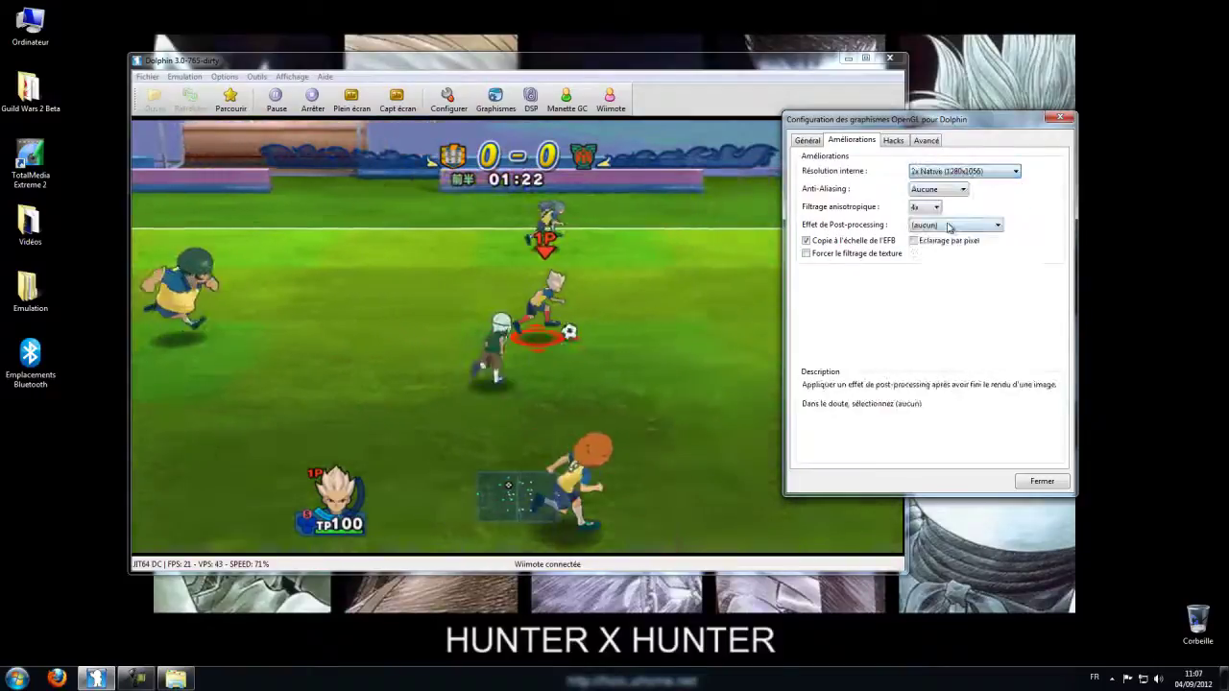
click(955, 171)
click(933, 217)
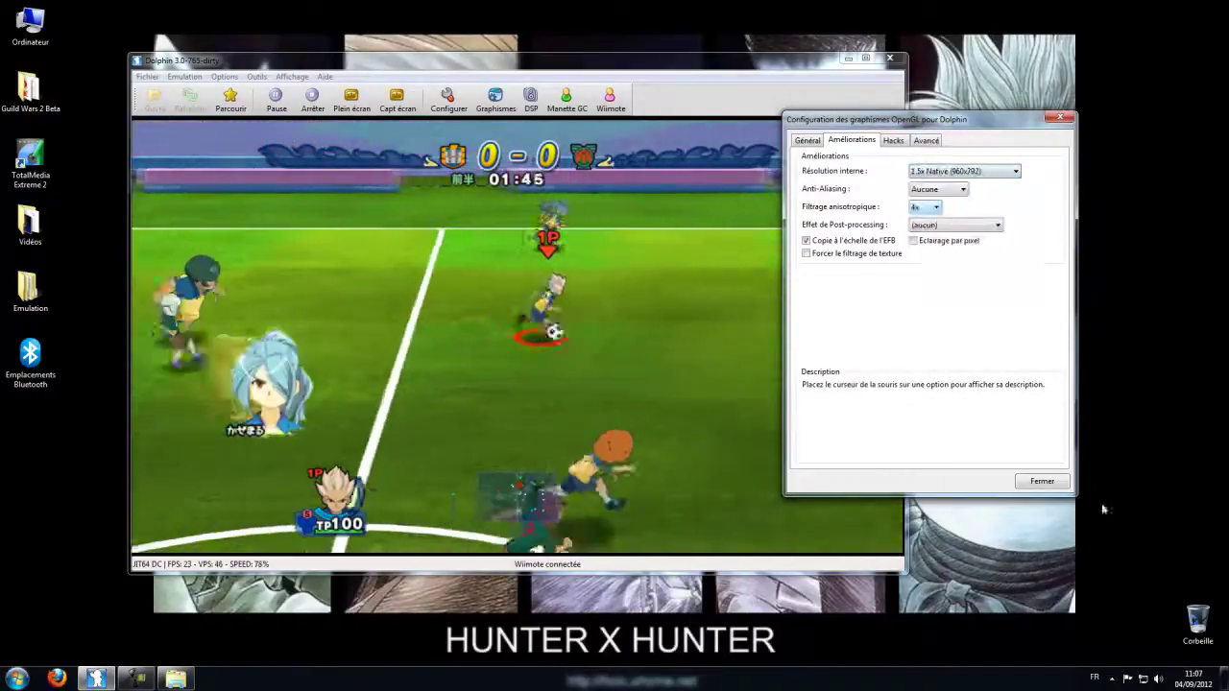
click(1045, 483)
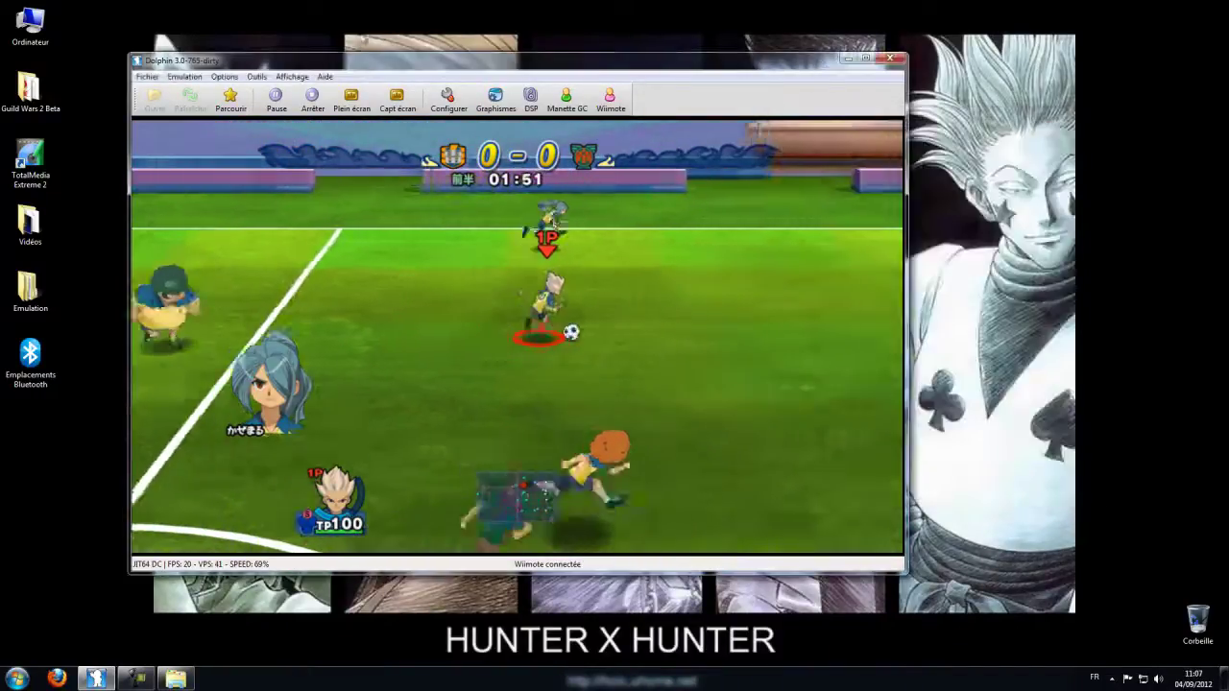
Lower the volume in Dolphin's audio settings to 1 % and accept the configuration.
click(531, 98)
drag(615, 258, 615, 290)
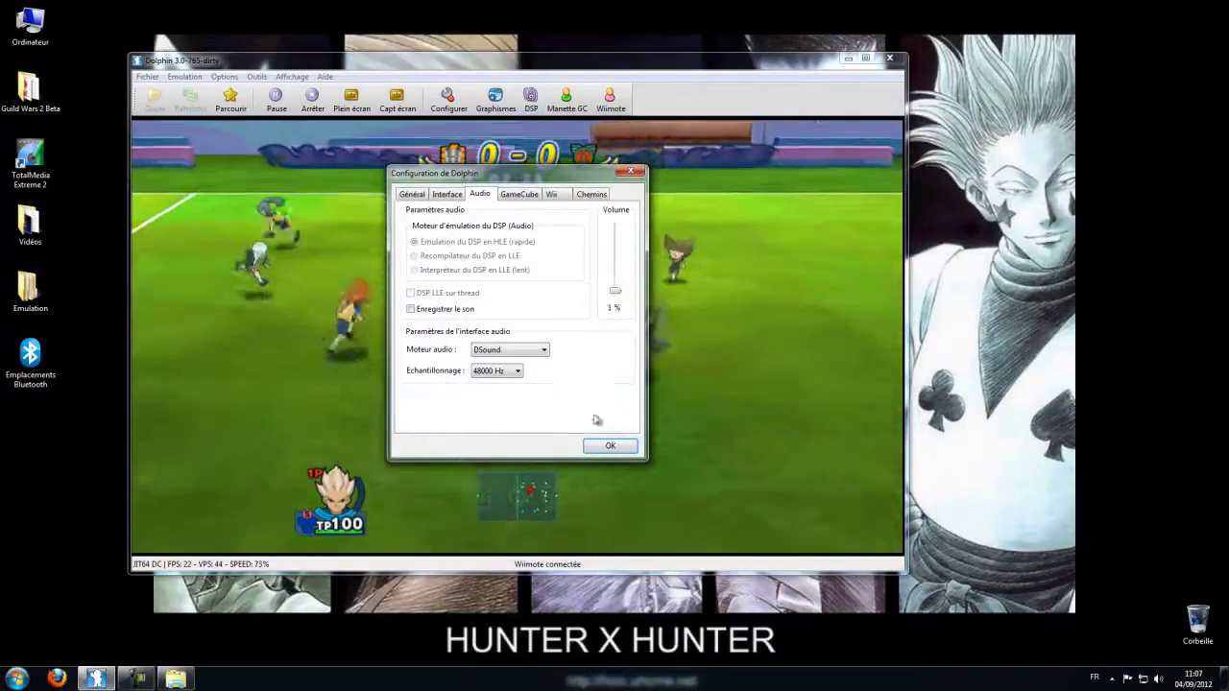
click(609, 447)
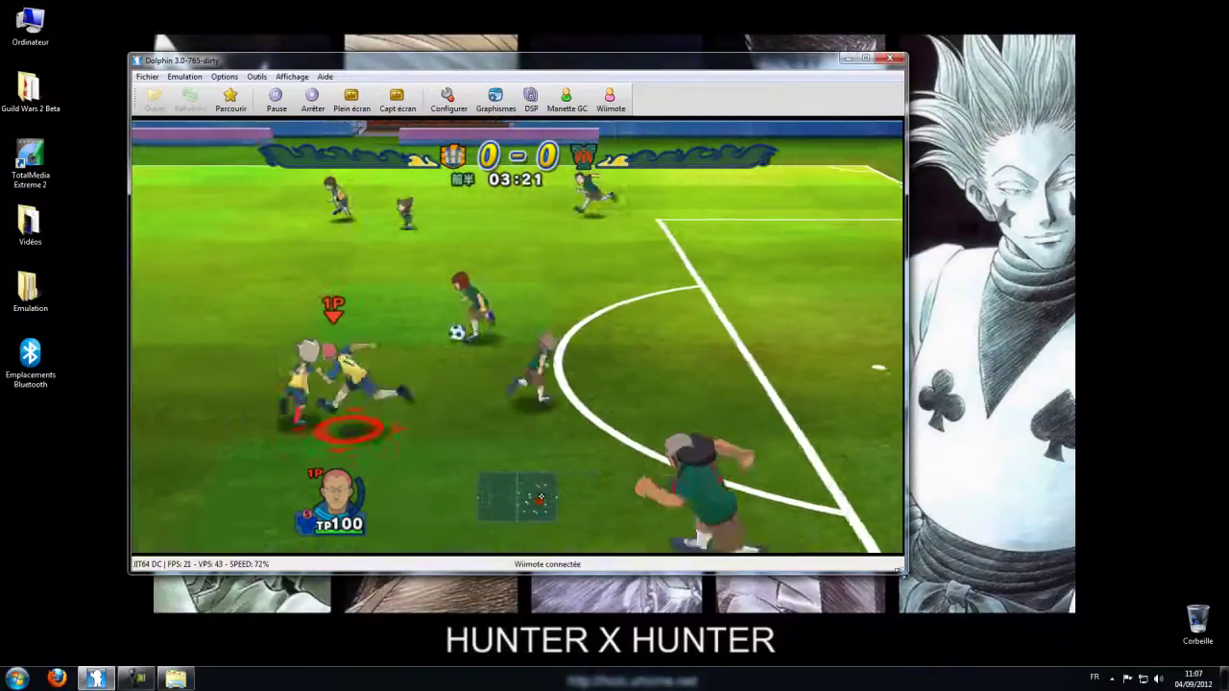
Shrink the Dolphin game window to a smaller size than it had before being enlarged.
drag(901, 572, 620, 389)
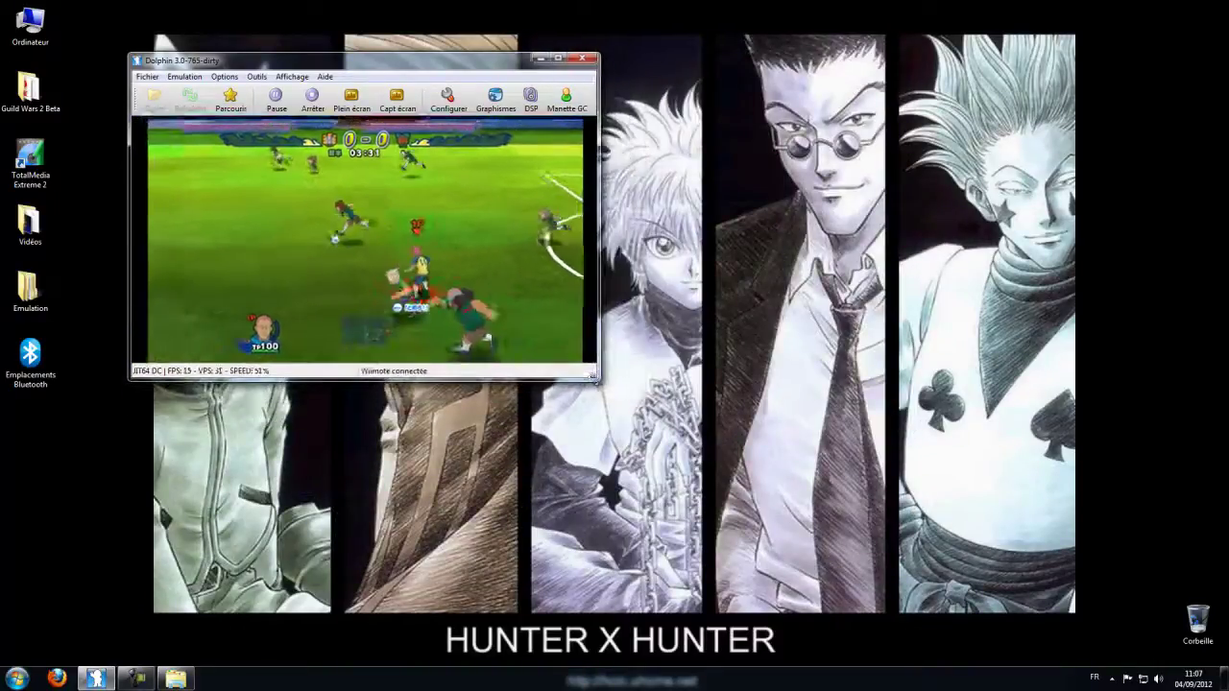